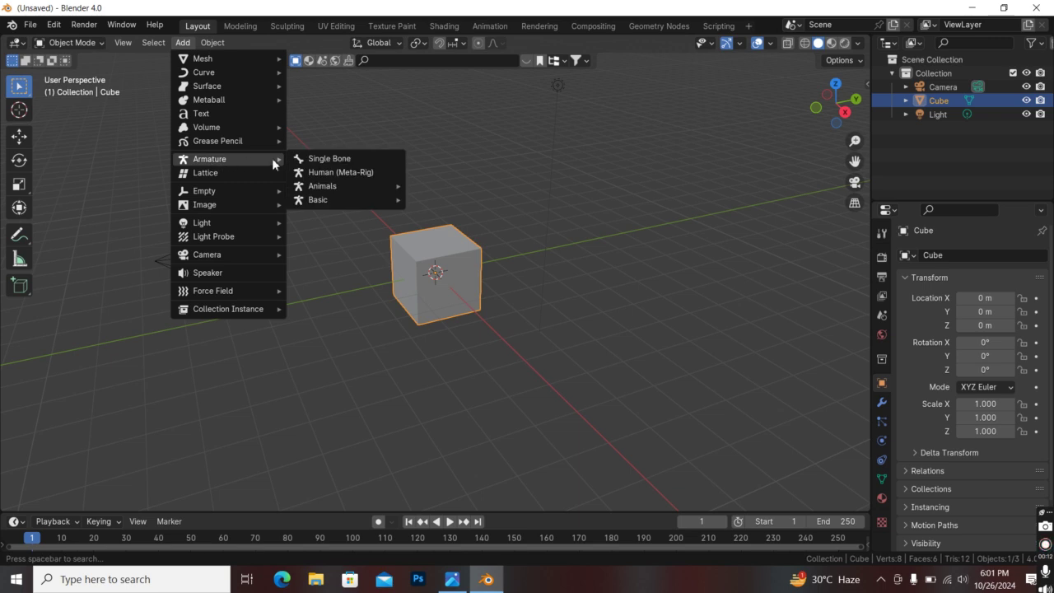
# - Add a single-bone armature at the centre of the default cube
pyautogui.click(309, 158)
pyautogui.scroll(2, 402, 236)
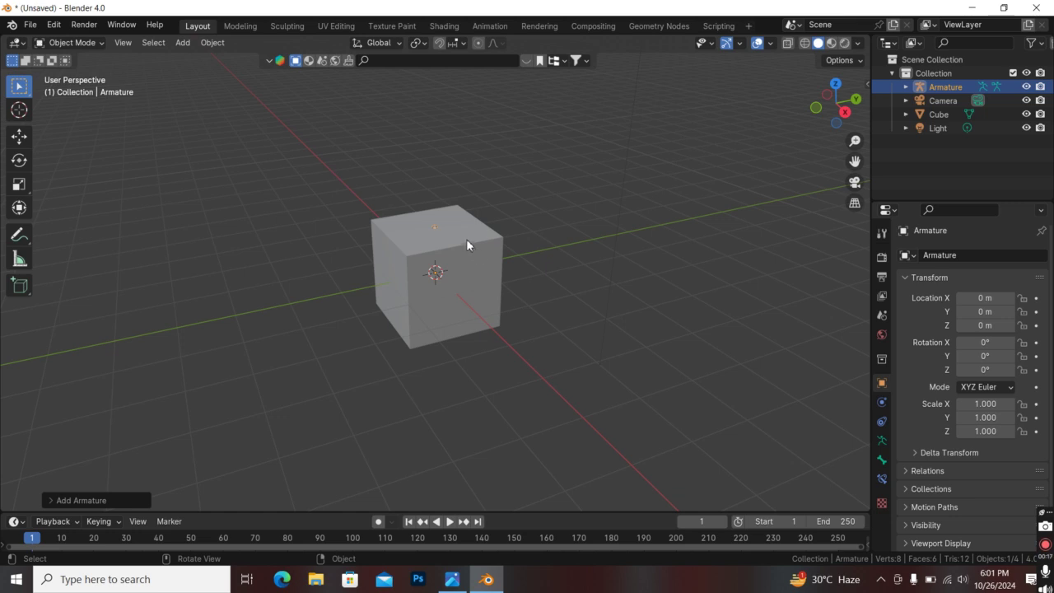
pyautogui.scroll(-1, 466, 236)
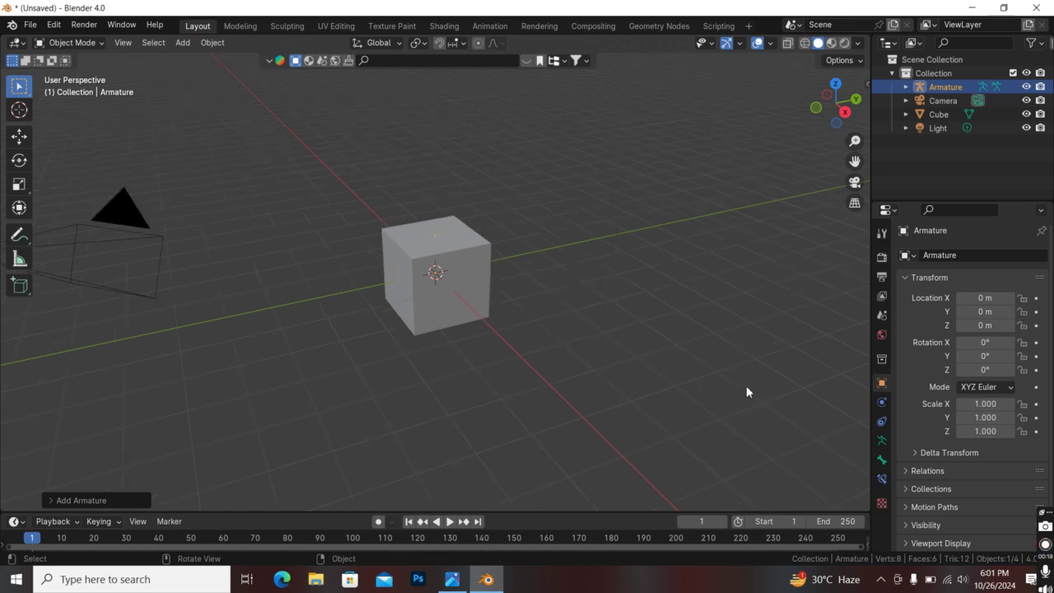
# - Enable the In Front viewport display for the armature so its bone shows through the cube
pyautogui.click(880, 443)
pyautogui.click(905, 483)
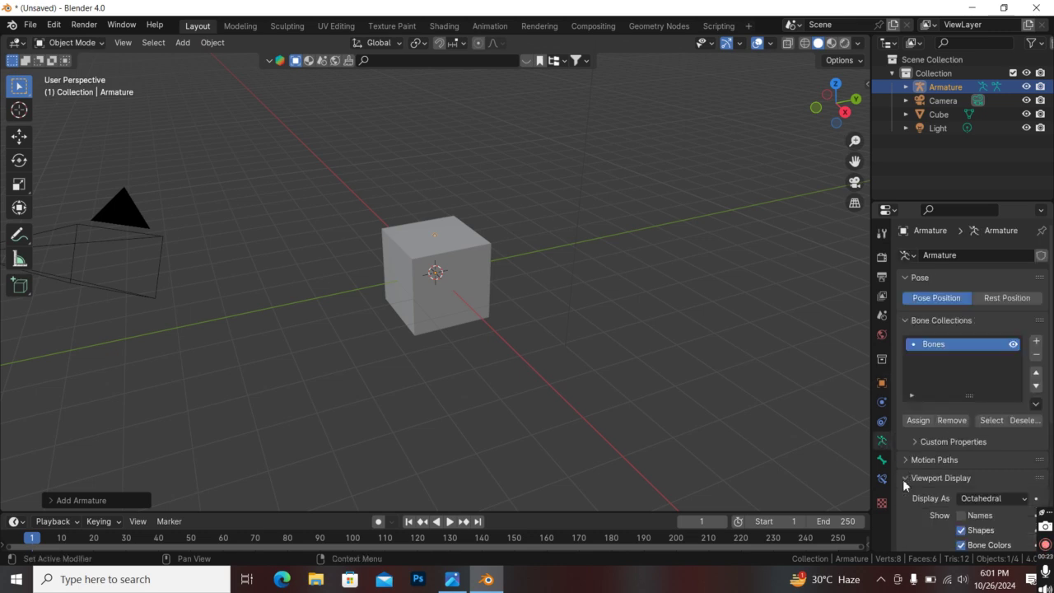
pyautogui.scroll(-2, 904, 485)
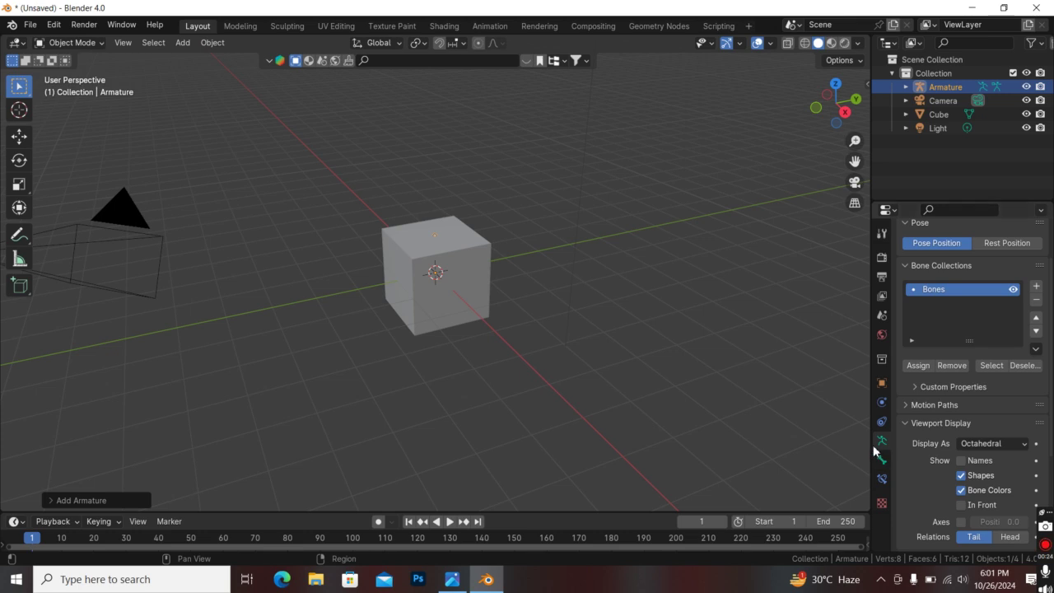
pyautogui.click(962, 505)
pyautogui.scroll(5, 447, 272)
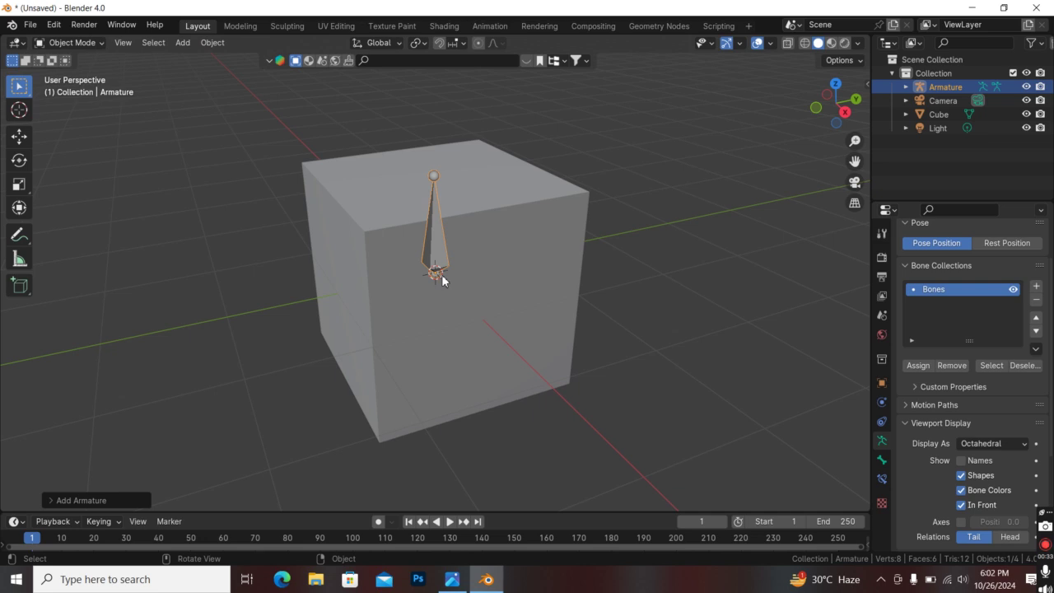
# - Hide the cube in the viewport and put the armature into Edit Mode
pyautogui.click(534, 335)
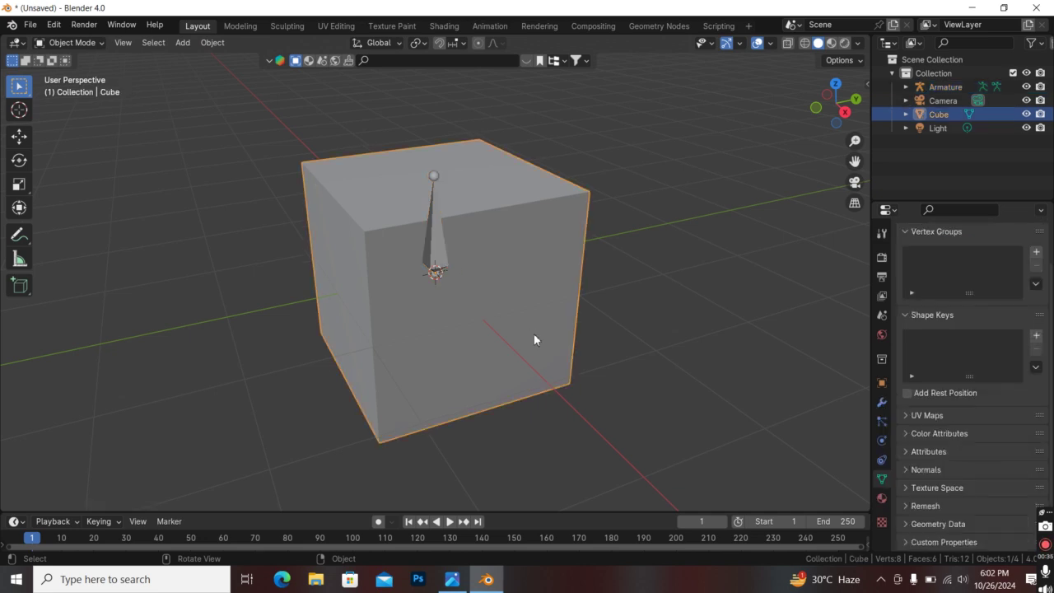
pyautogui.press('h')
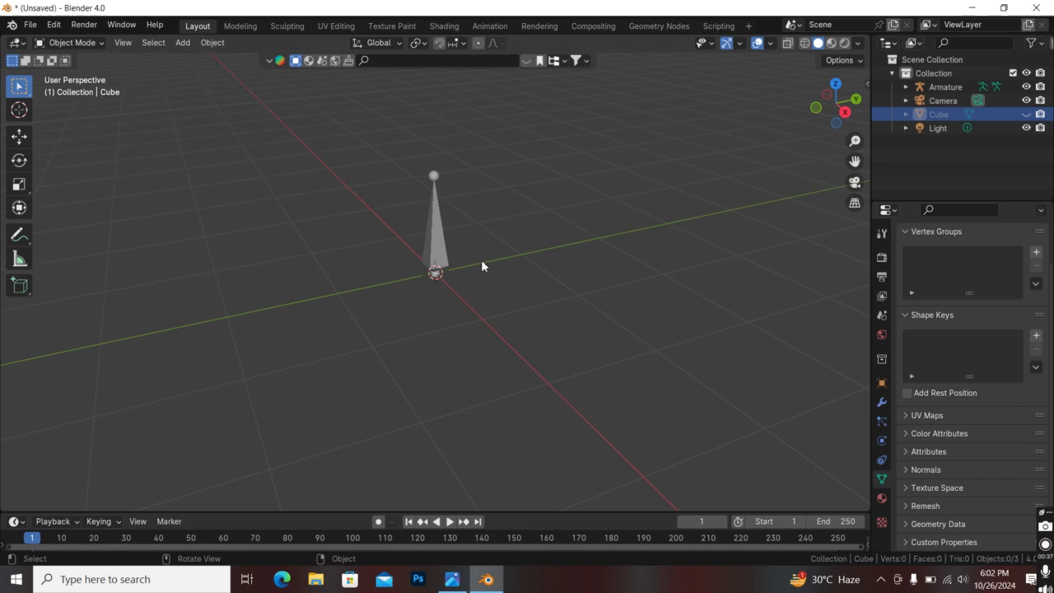
pyautogui.click(435, 244)
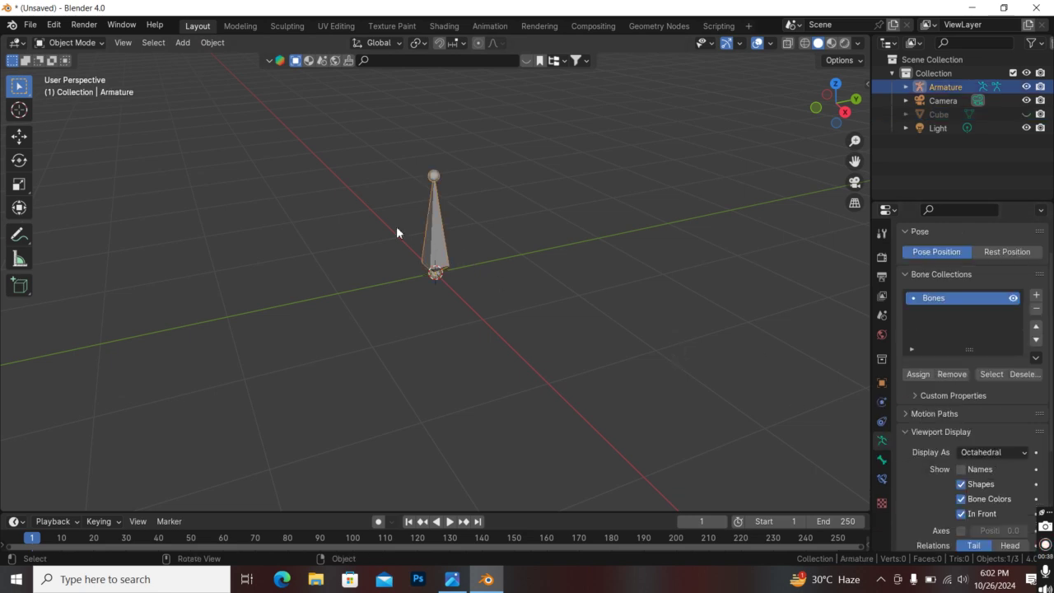
pyautogui.scroll(2, 429, 255)
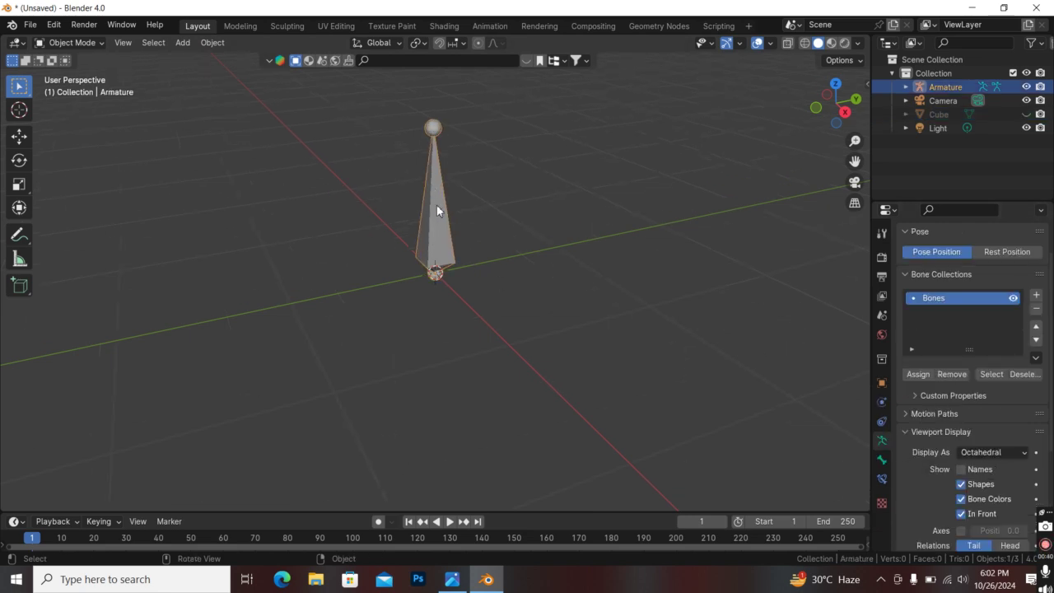
pyautogui.click(70, 42)
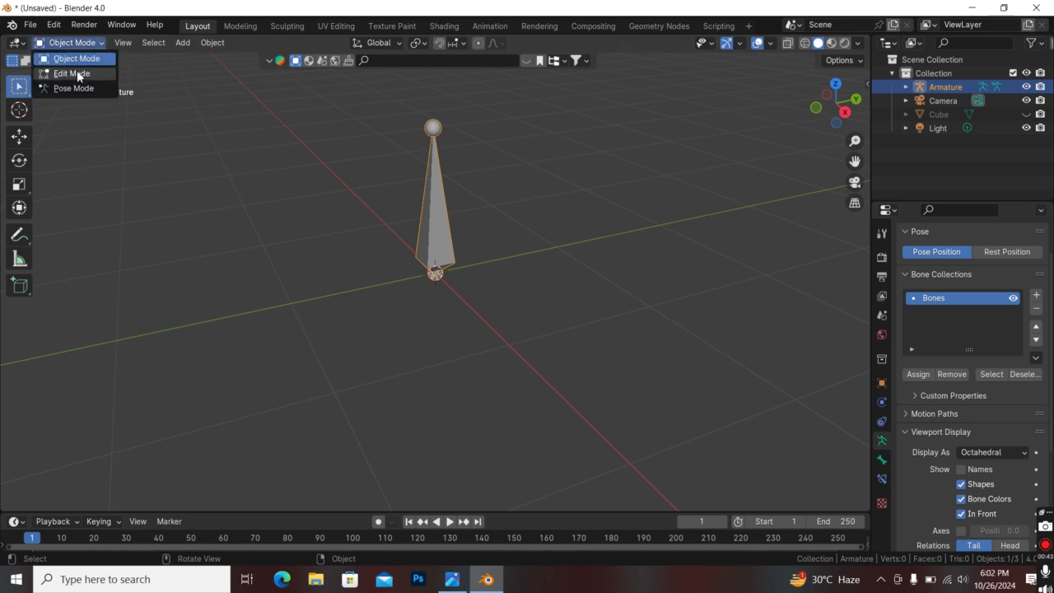
pyautogui.click(78, 72)
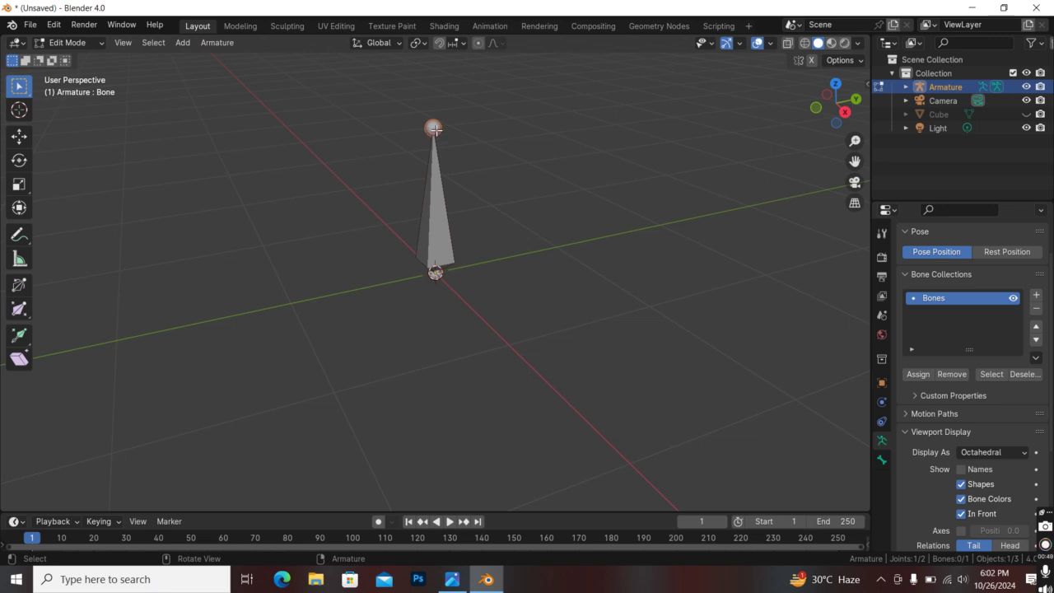
# - Select the bone's tip joint, move it slightly downward and apply a free rotation to it
pyautogui.click(443, 226)
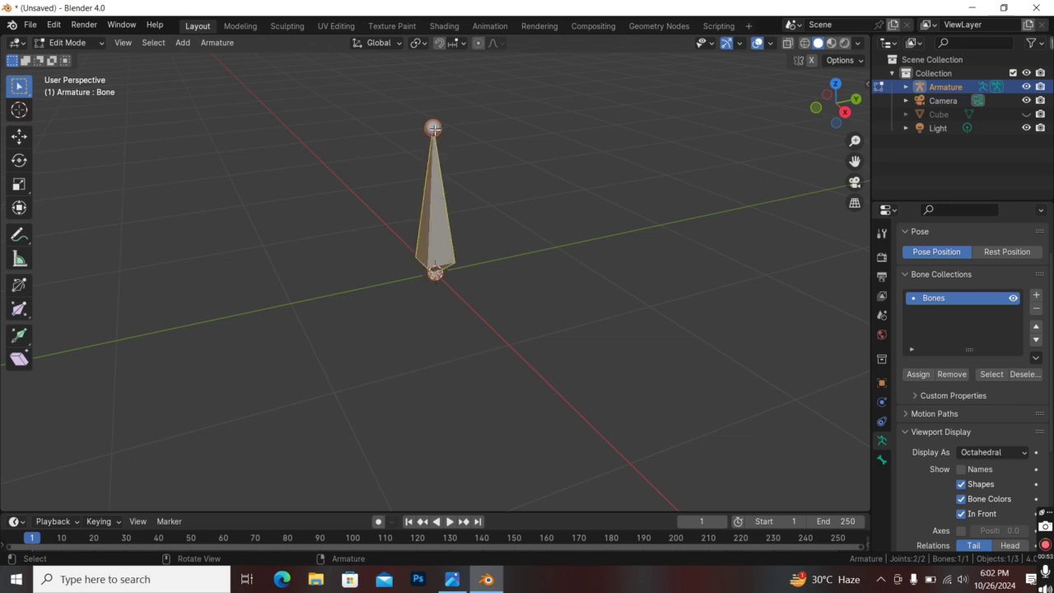
pyautogui.click(434, 128)
pyautogui.press('g')
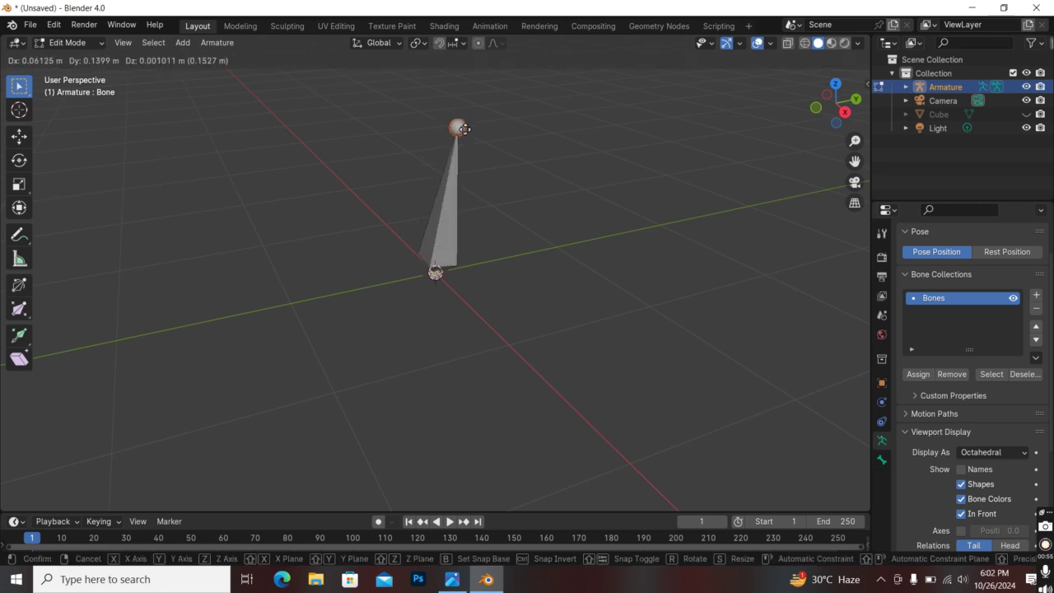
pyautogui.click(436, 140)
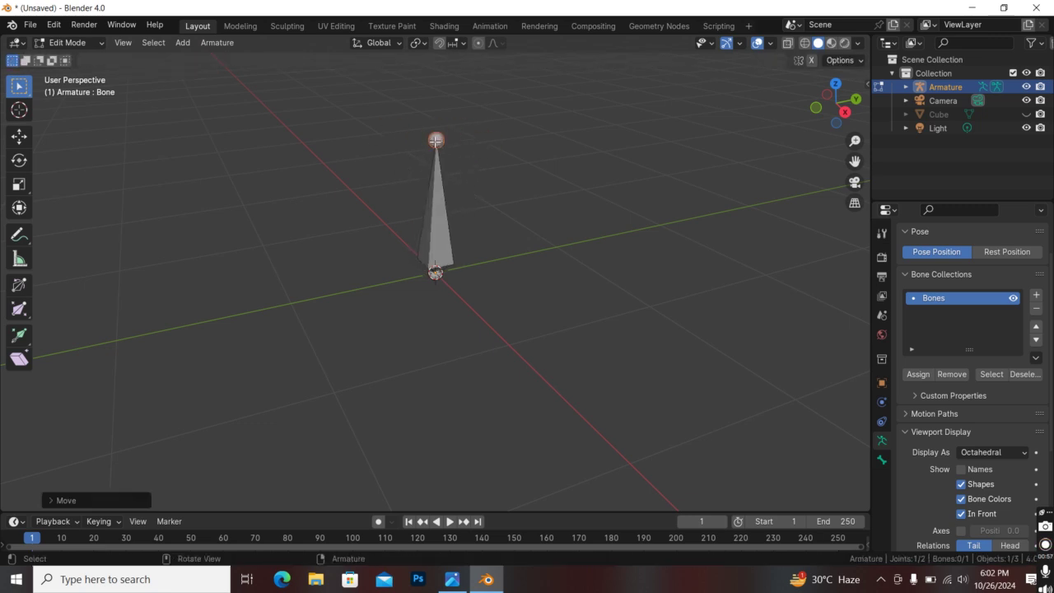
pyautogui.press('r')
pyautogui.click(428, 203)
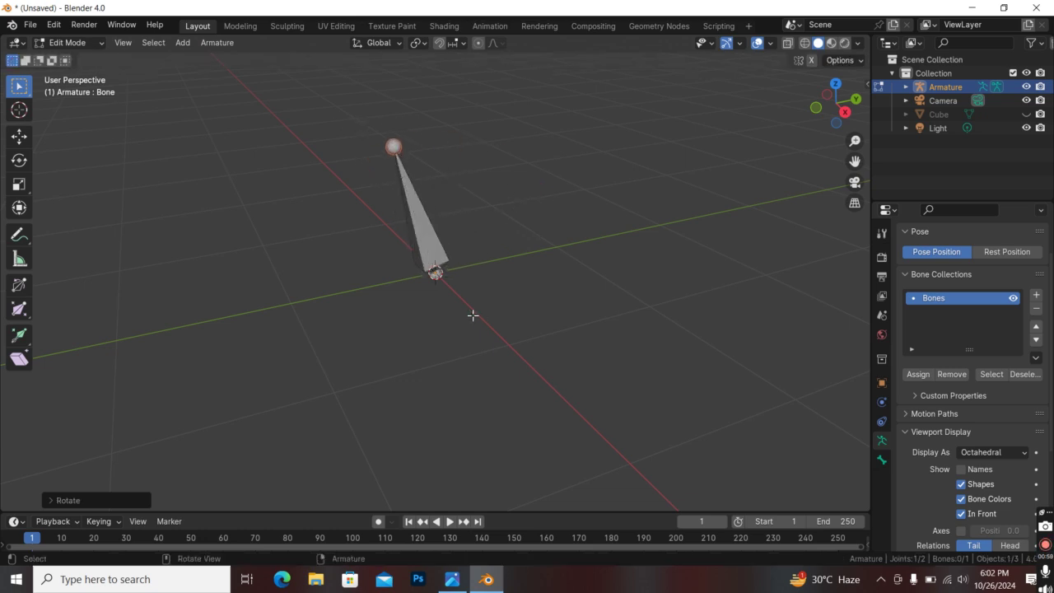
# - Move the bone's base joint off the origin toward the viewer and apply a free rotation to it
pyautogui.click(437, 273)
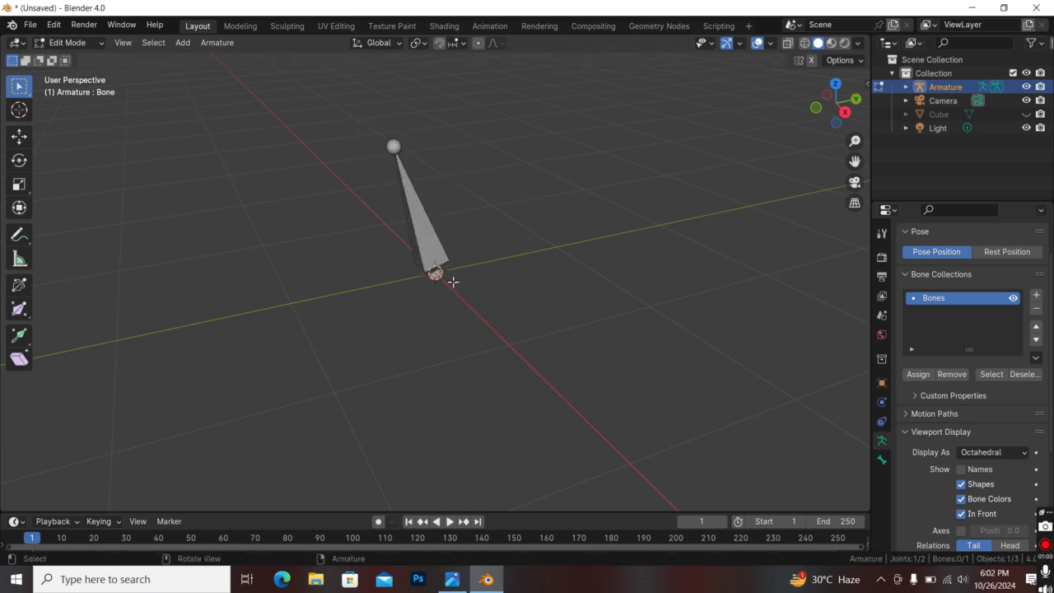
pyautogui.press('g')
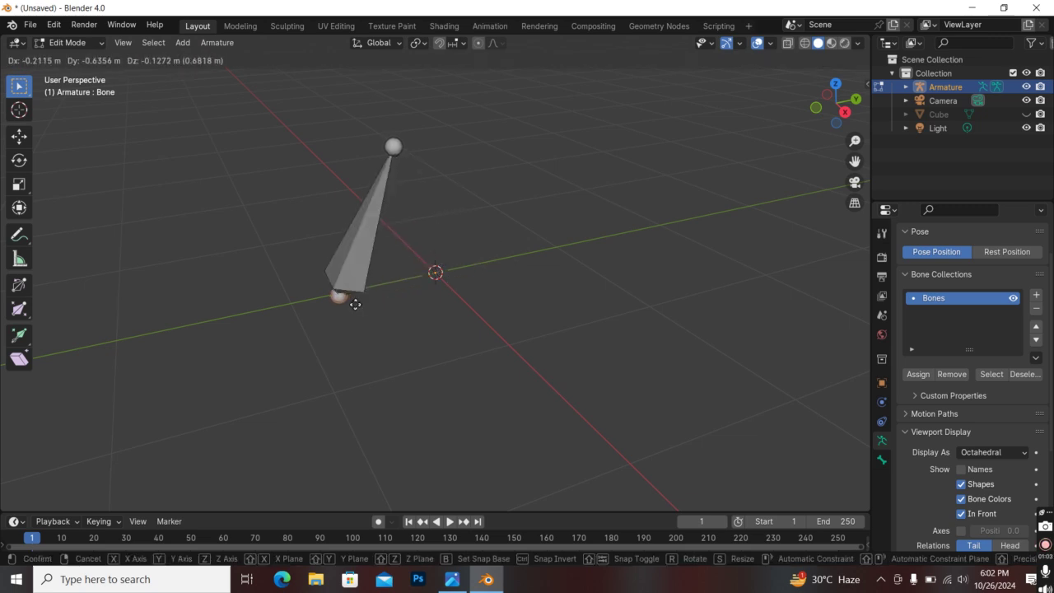
pyautogui.click(428, 304)
pyautogui.press('r')
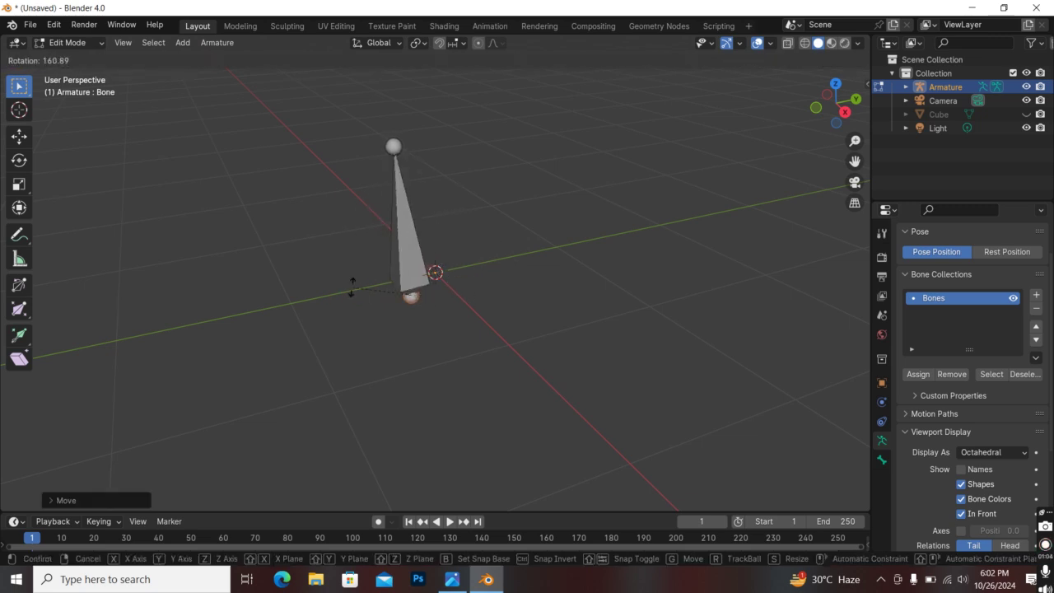
pyautogui.click(413, 300)
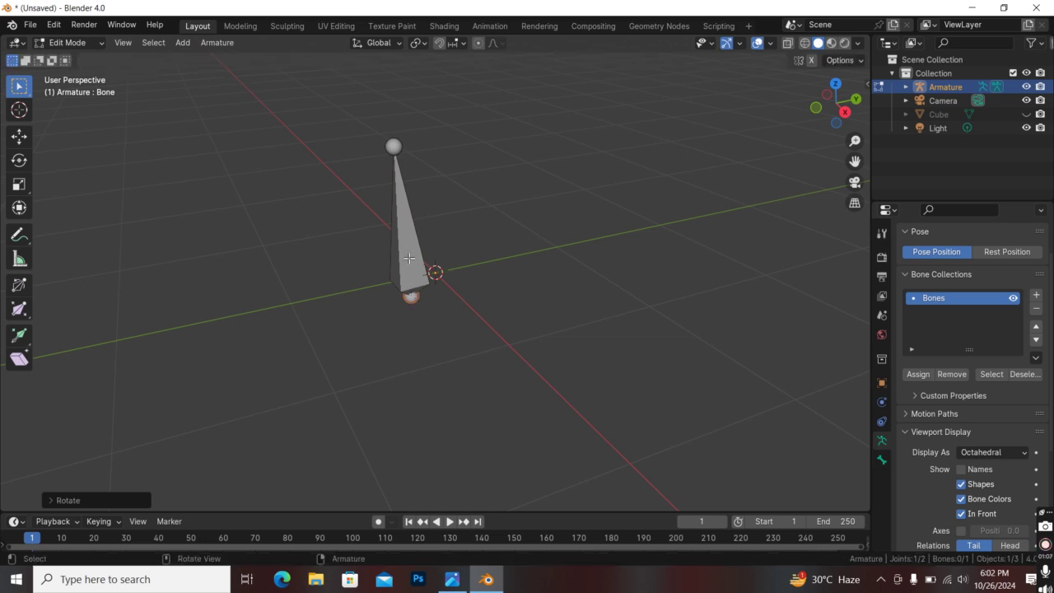
# - Rotate the whole bone nearly upright and move it along positive Y, placing its head at about X 0.51 m, Y 1.04 m, Z -0.10 m
pyautogui.click(411, 262)
pyautogui.press('r')
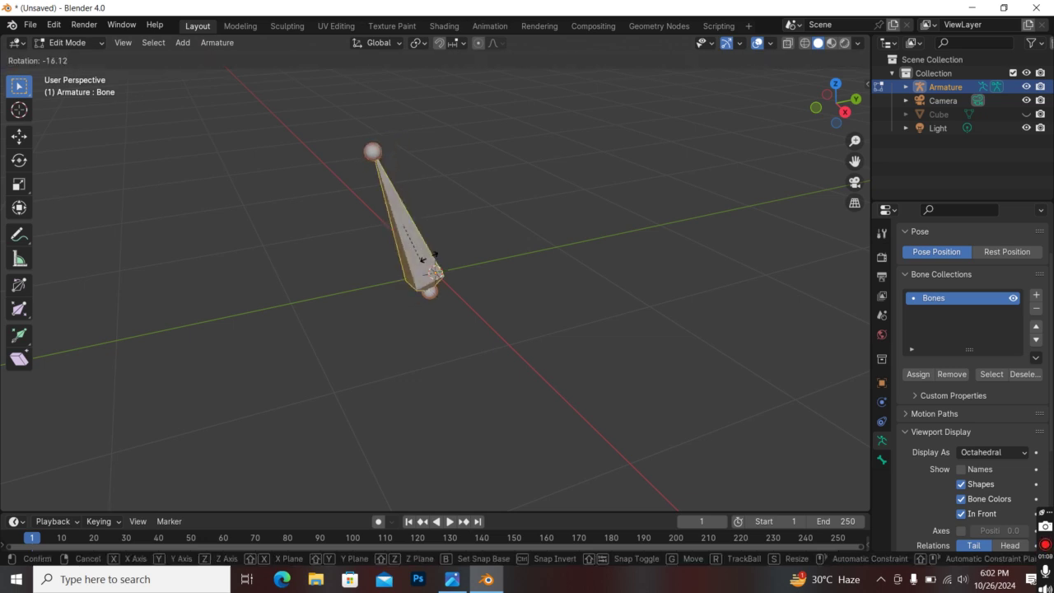
pyautogui.click(403, 284)
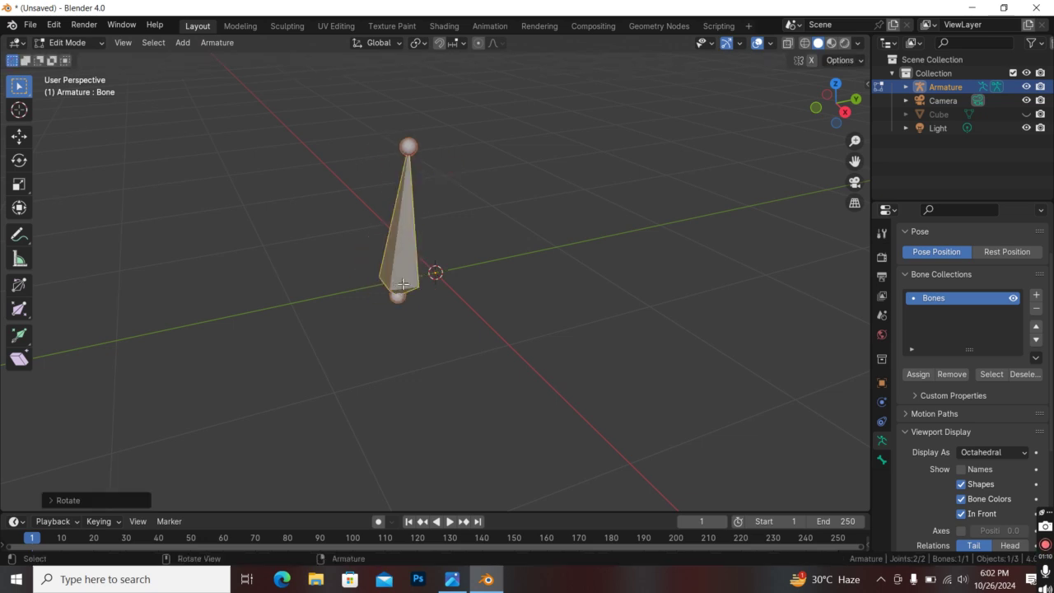
pyautogui.press('g')
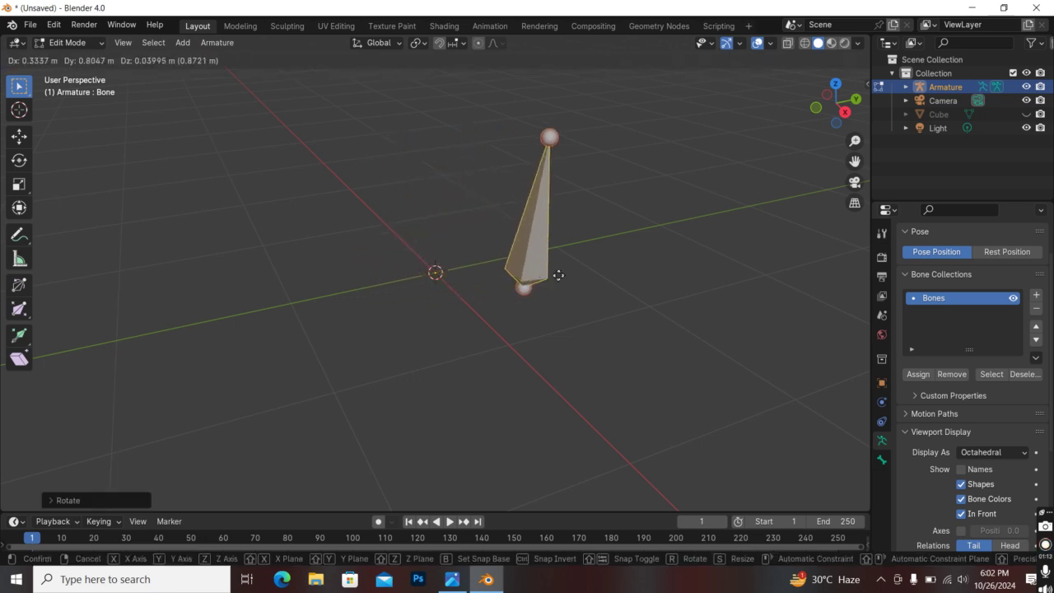
pyautogui.click(619, 275)
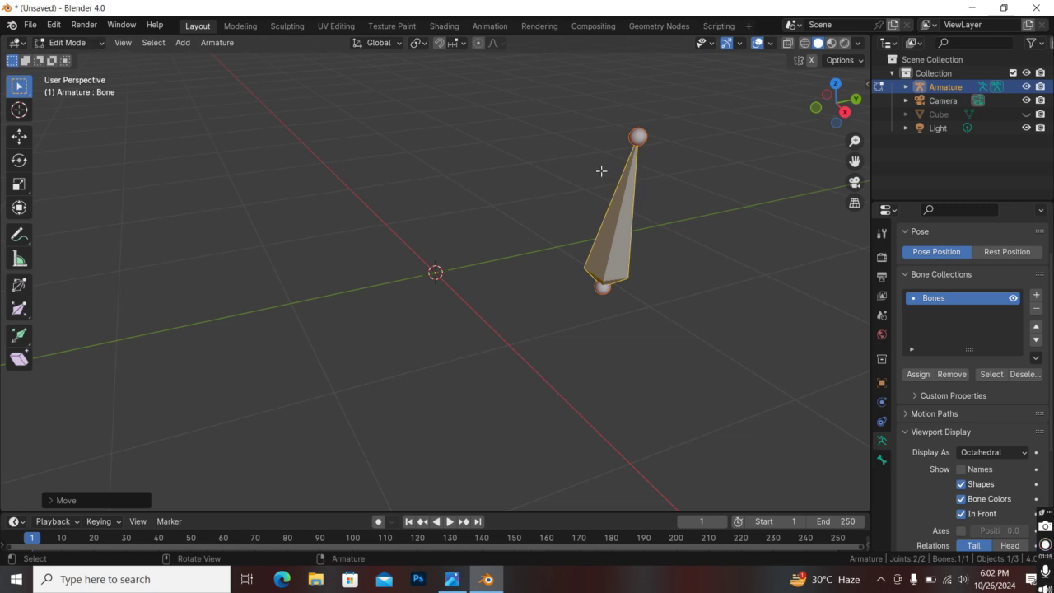
# - Preview the armature's bones displayed as Stick, B-Bone, Envelope and Wire, and return the display to Octahedral
pyautogui.scroll(-2, 964, 494)
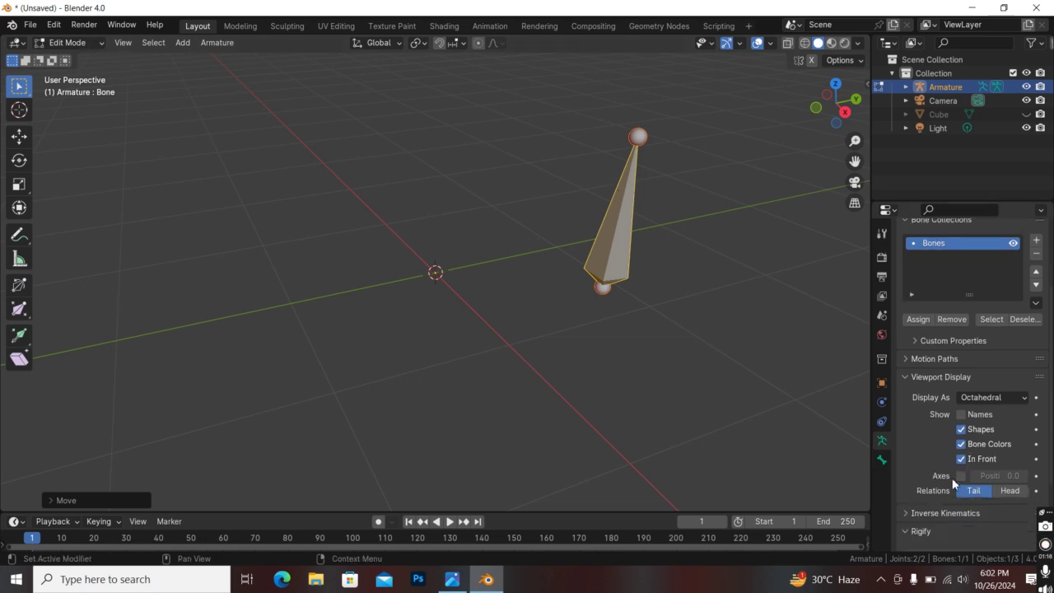
pyautogui.click(983, 397)
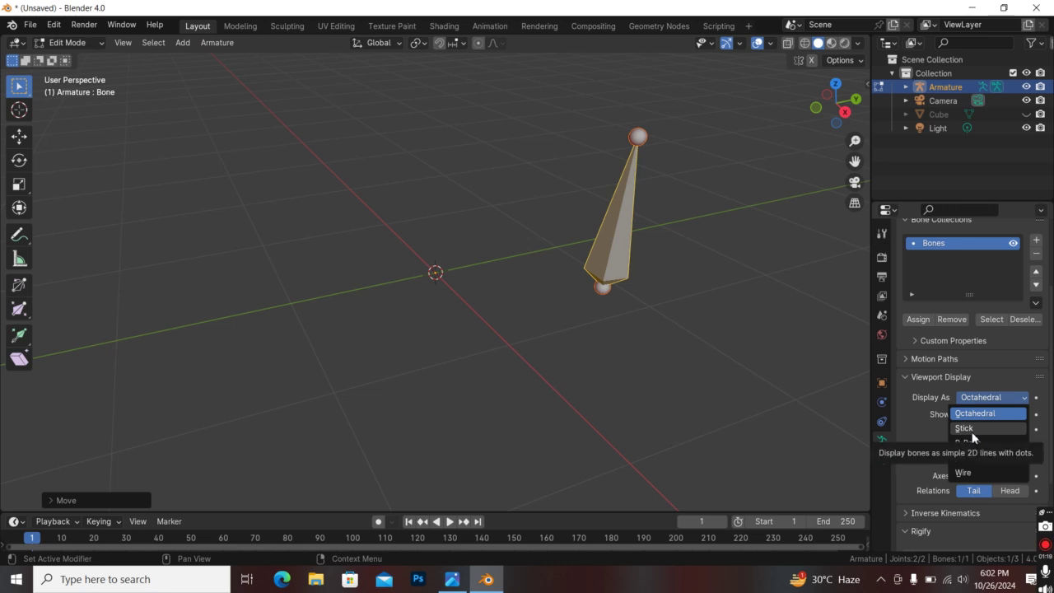
pyautogui.click(968, 429)
pyautogui.click(988, 397)
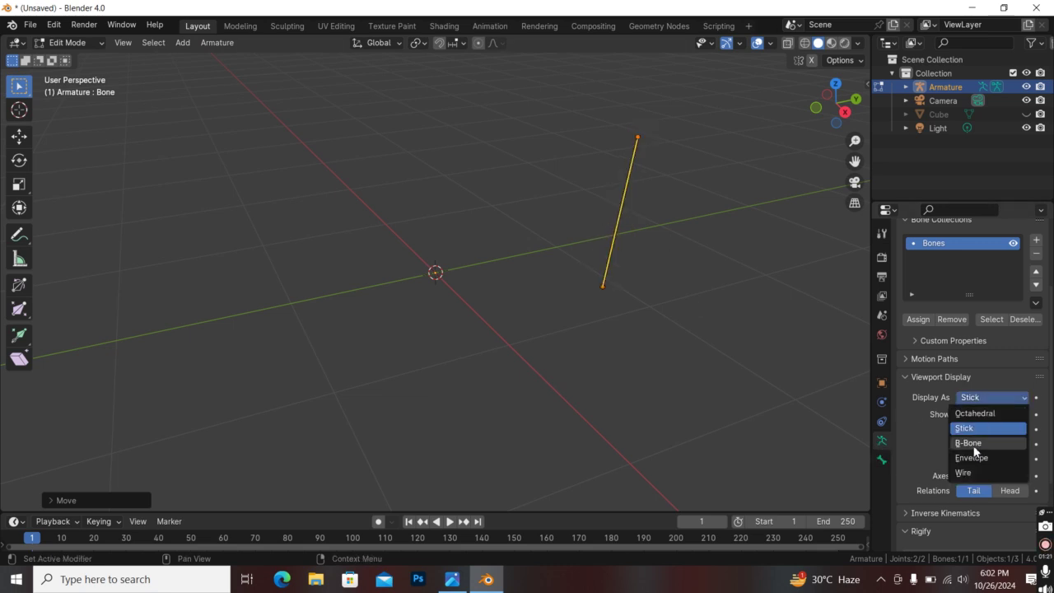
pyautogui.click(967, 443)
pyautogui.click(985, 397)
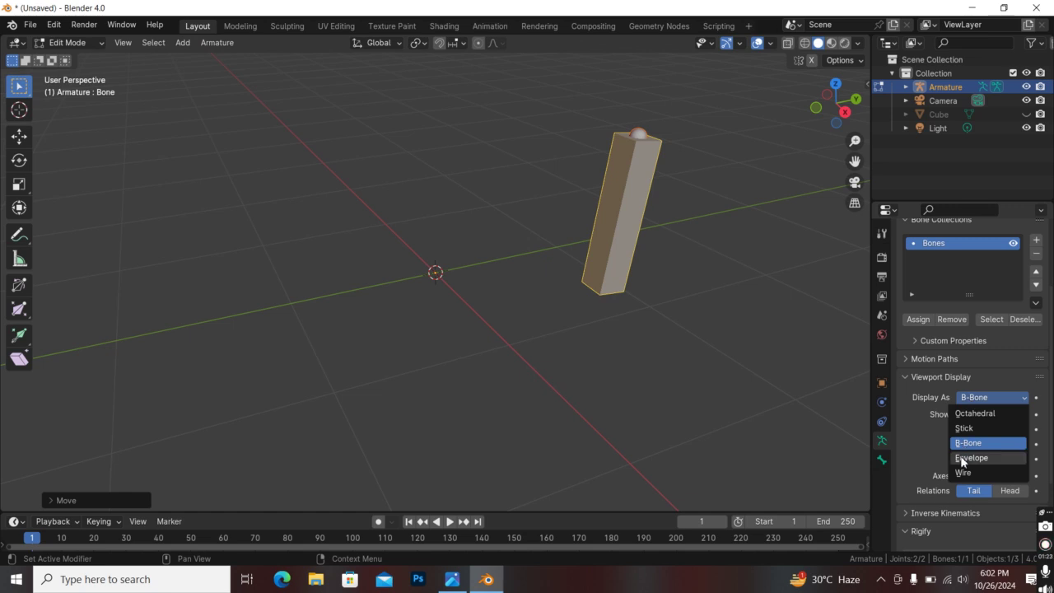
pyautogui.click(968, 458)
pyautogui.click(972, 399)
pyautogui.click(967, 470)
pyautogui.click(973, 398)
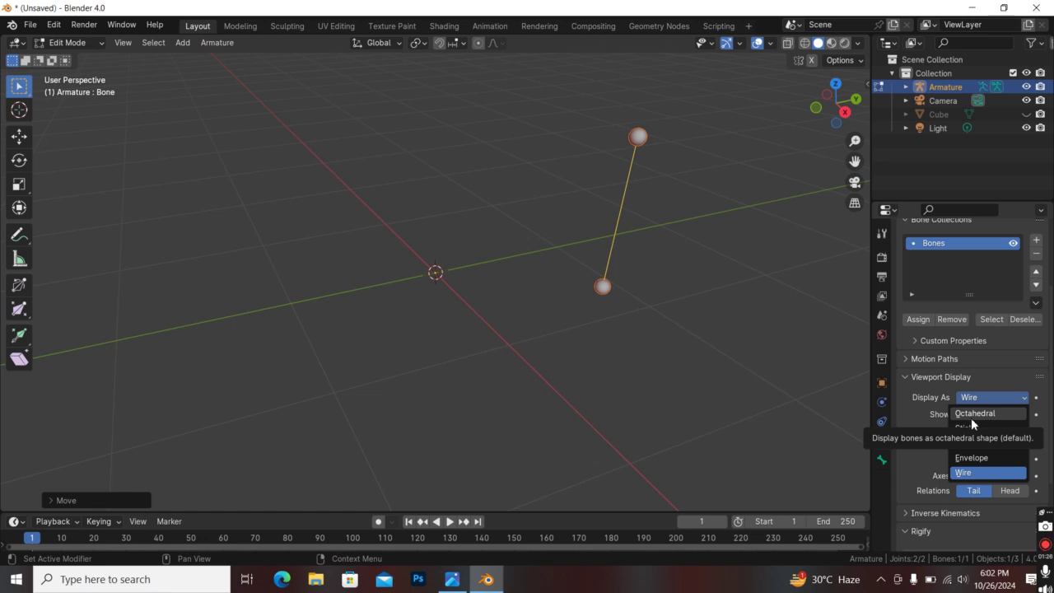
pyautogui.click(971, 415)
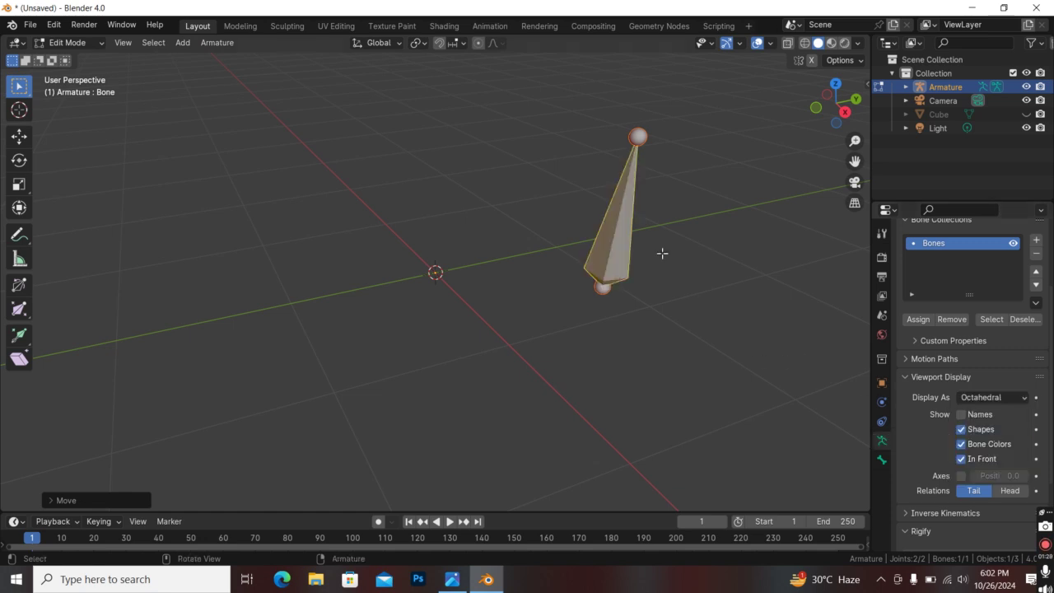
# - View the bone's own properties, return to the armature data properties and switch the armature to Rest Position
pyautogui.scroll(-2, 657, 241)
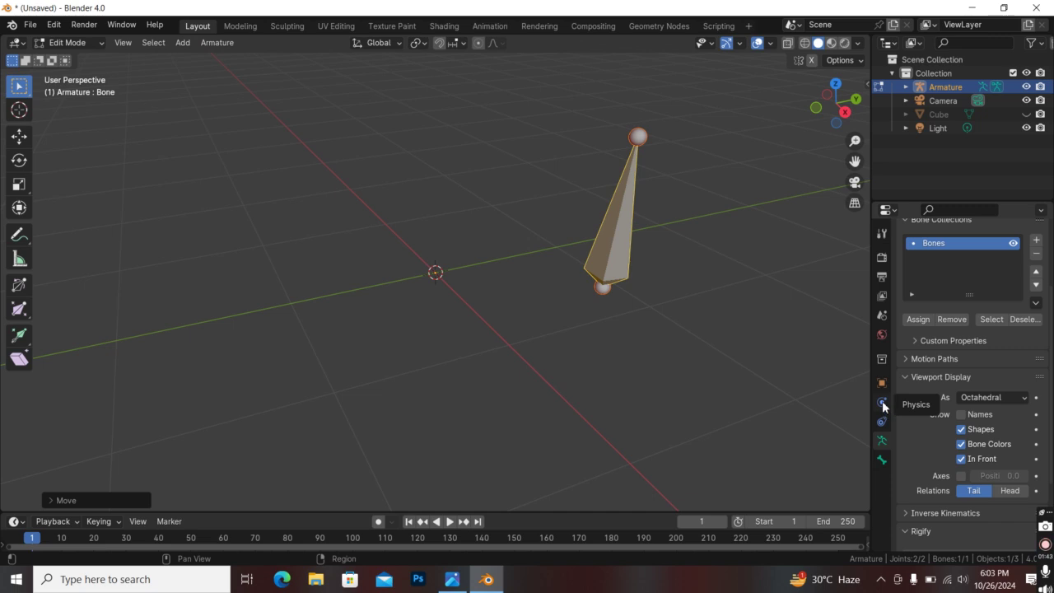
pyautogui.click(883, 459)
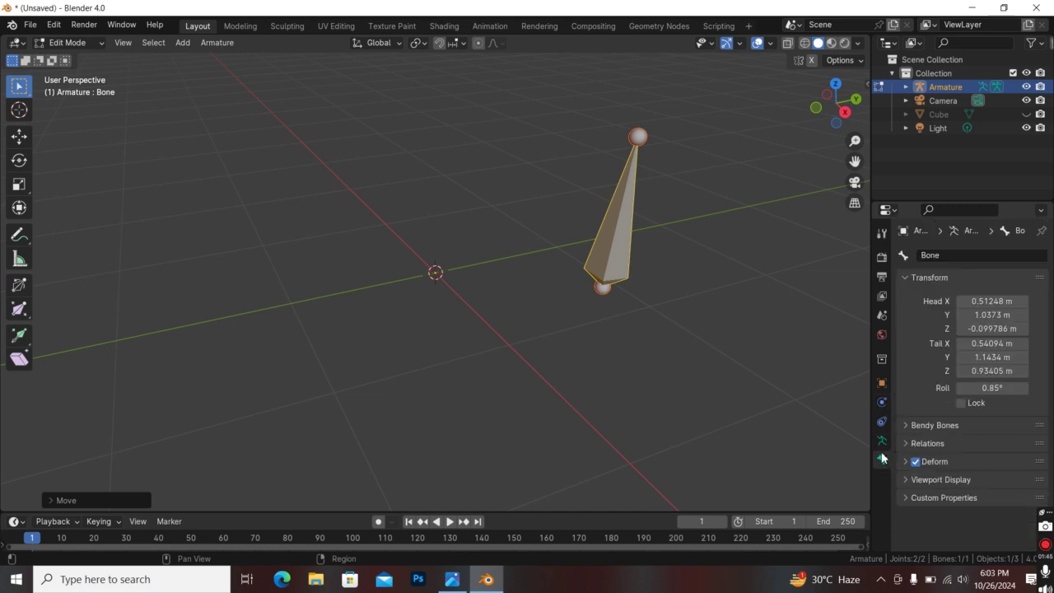
pyautogui.click(879, 442)
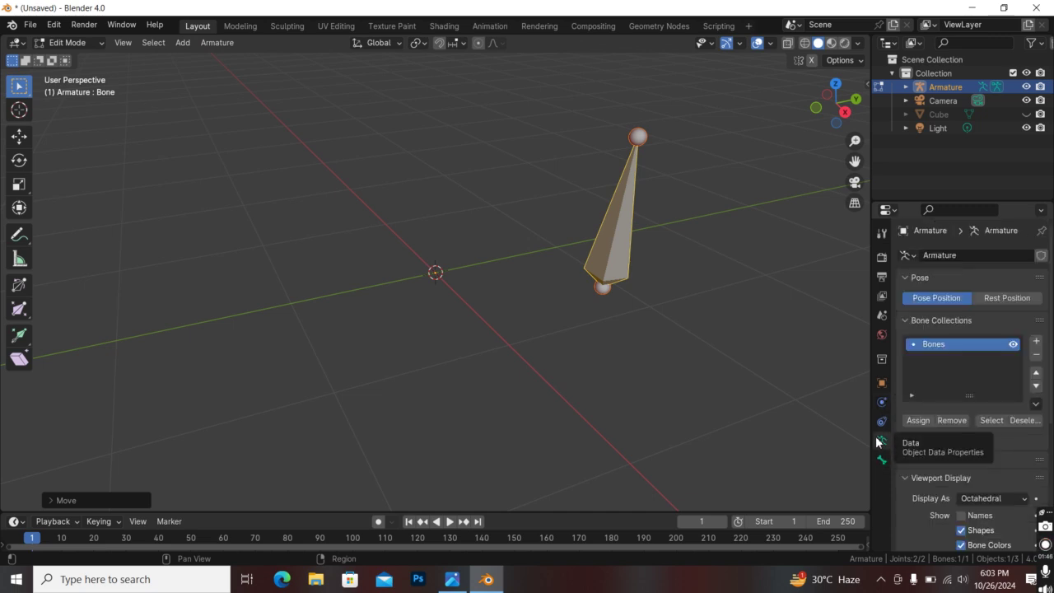
pyautogui.click(1011, 302)
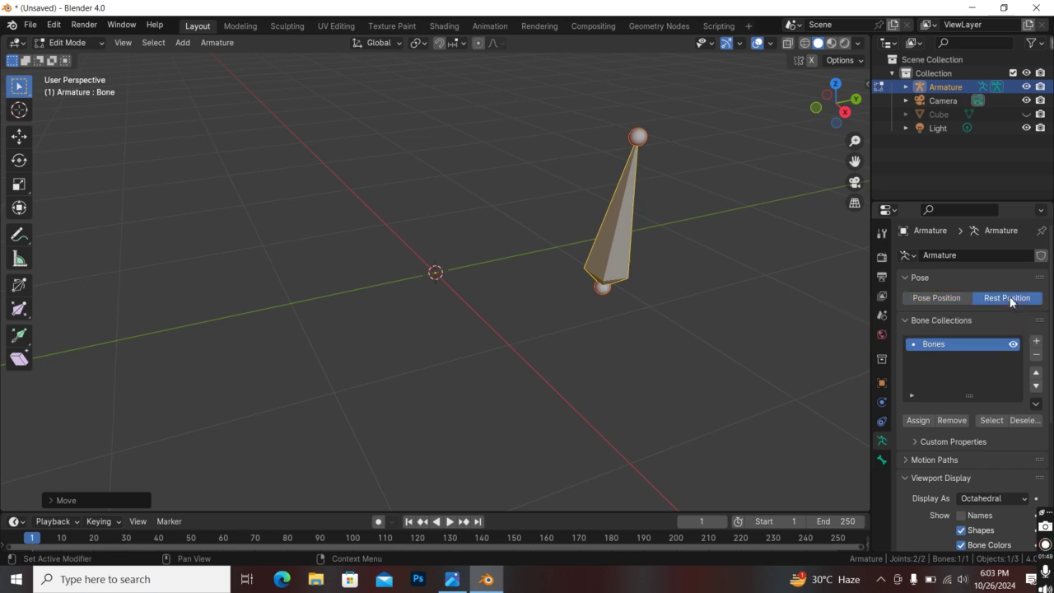
# - Move the whole bone closer to the origin and swing its tip joint outward and down toward the positive Y side
pyautogui.moveTo(614, 209); pyautogui.dragTo(577, 224)
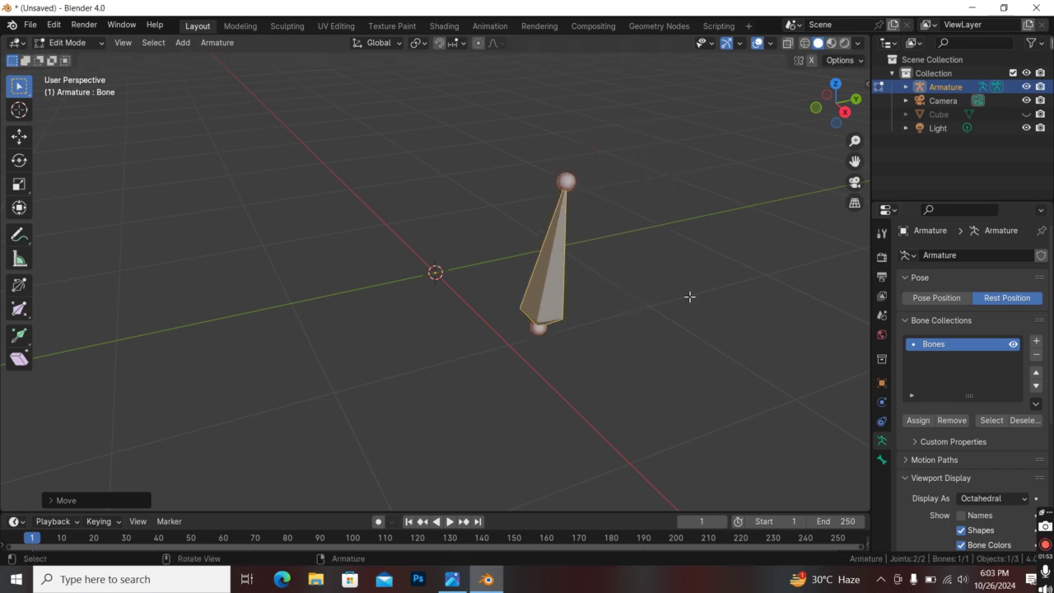
pyautogui.click(566, 182)
pyautogui.moveTo(566, 183); pyautogui.dragTo(633, 253)
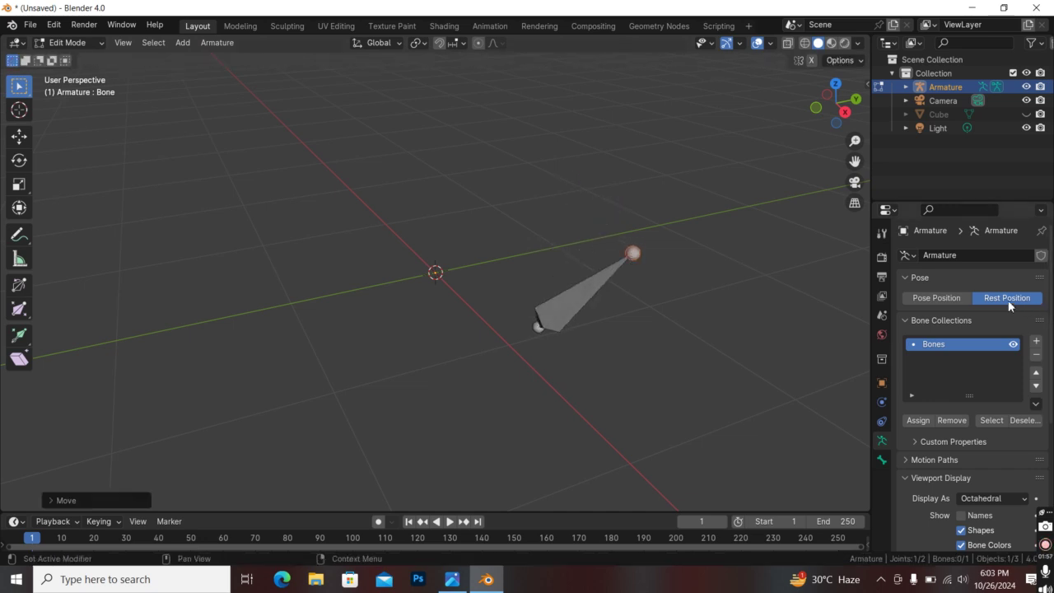
# - Switch the armature to Pose Position and swing the bone's tip joint back to nearly upright
pyautogui.click(945, 300)
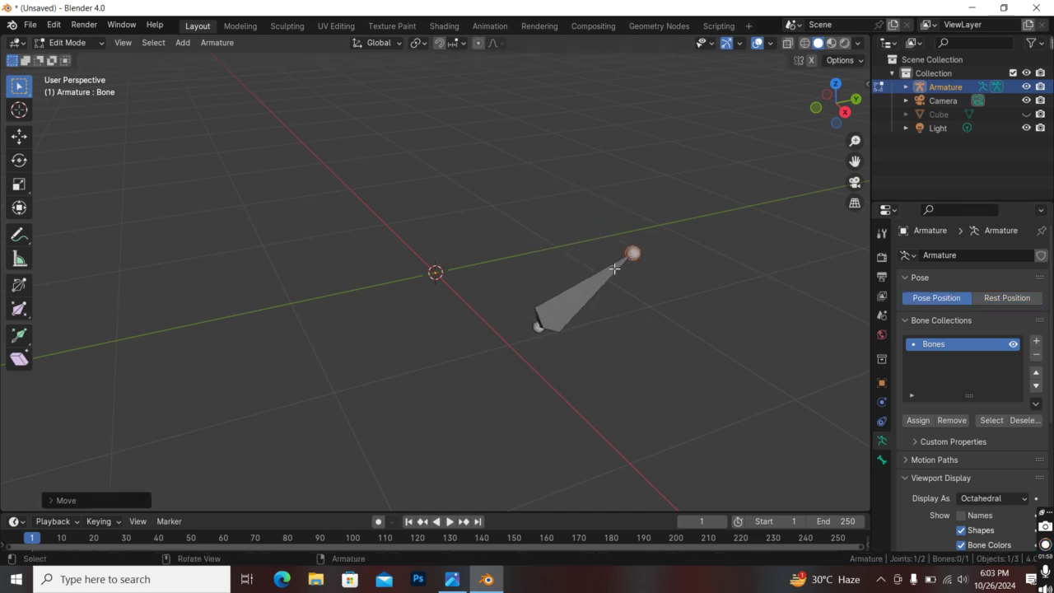
pyautogui.press('g')
pyautogui.click(514, 237)
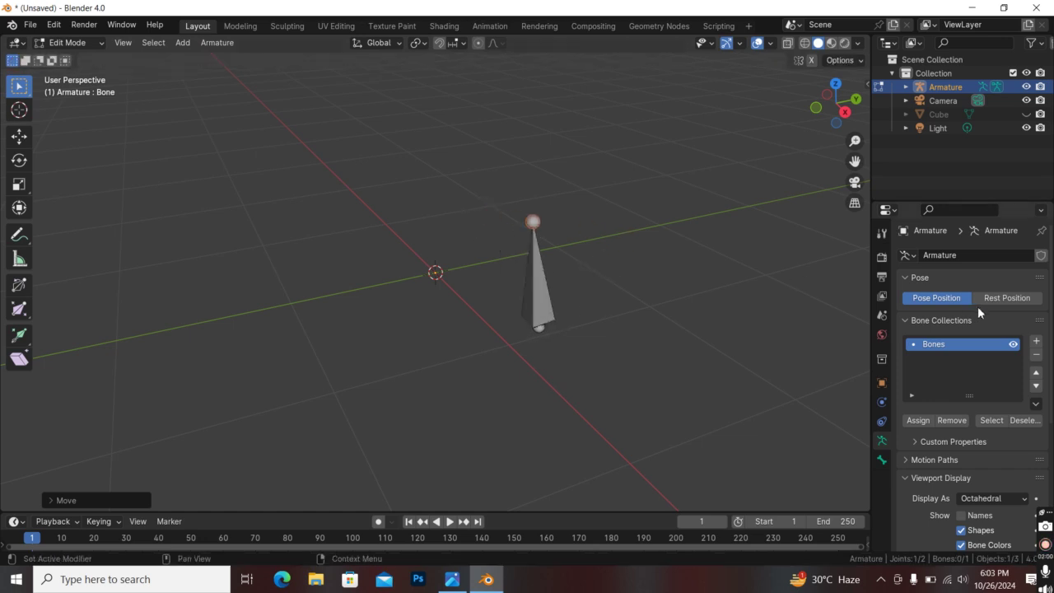
# - Switch the armature to Rest Position and move and rotate the bone's tip joint outward and down toward positive Y
pyautogui.click(994, 301)
pyautogui.press('g')
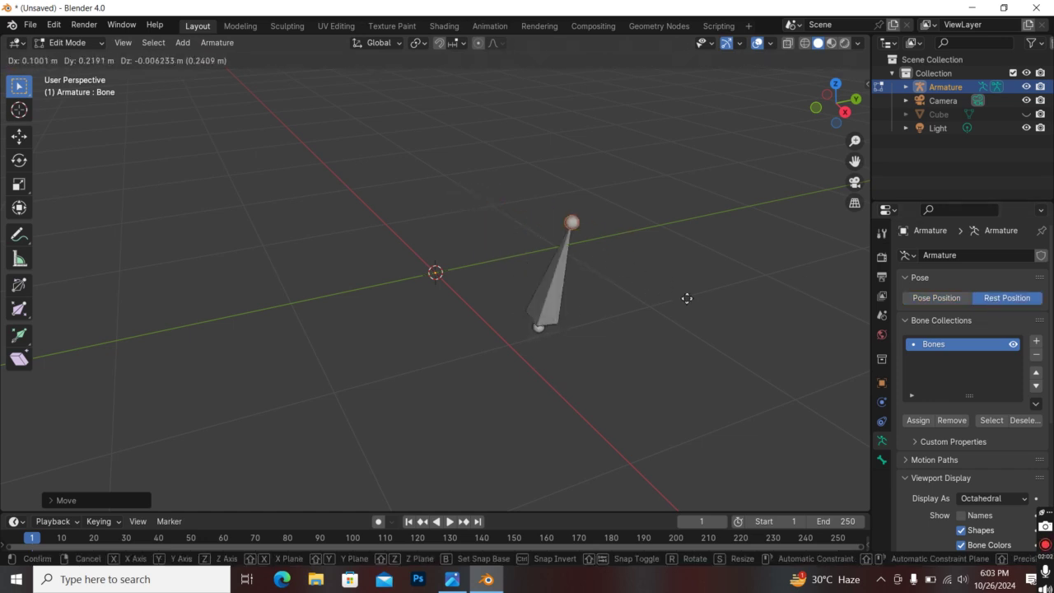
pyautogui.click(689, 298)
pyautogui.press('r')
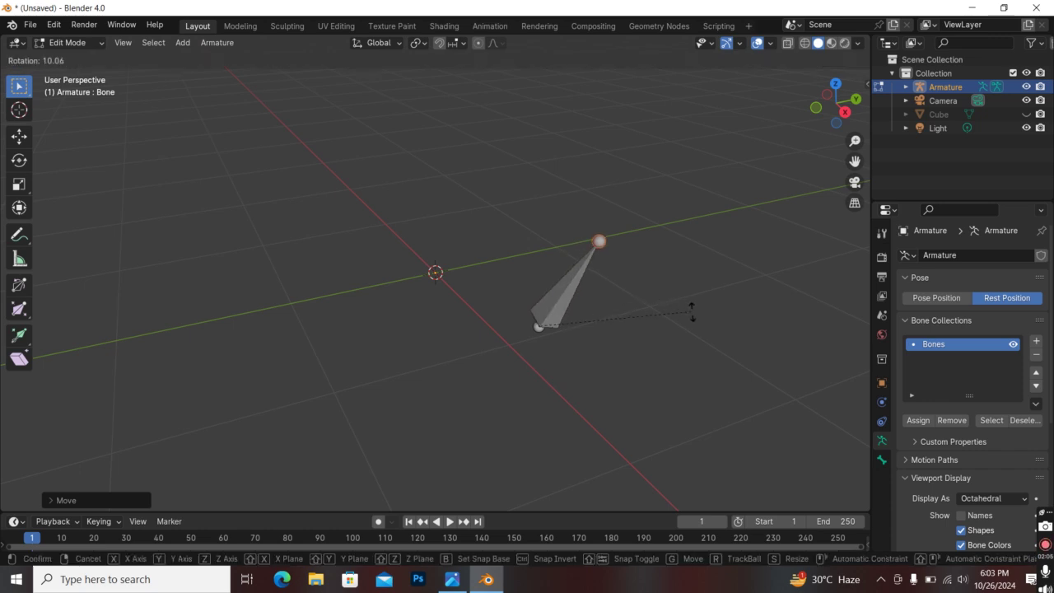
pyautogui.click(774, 414)
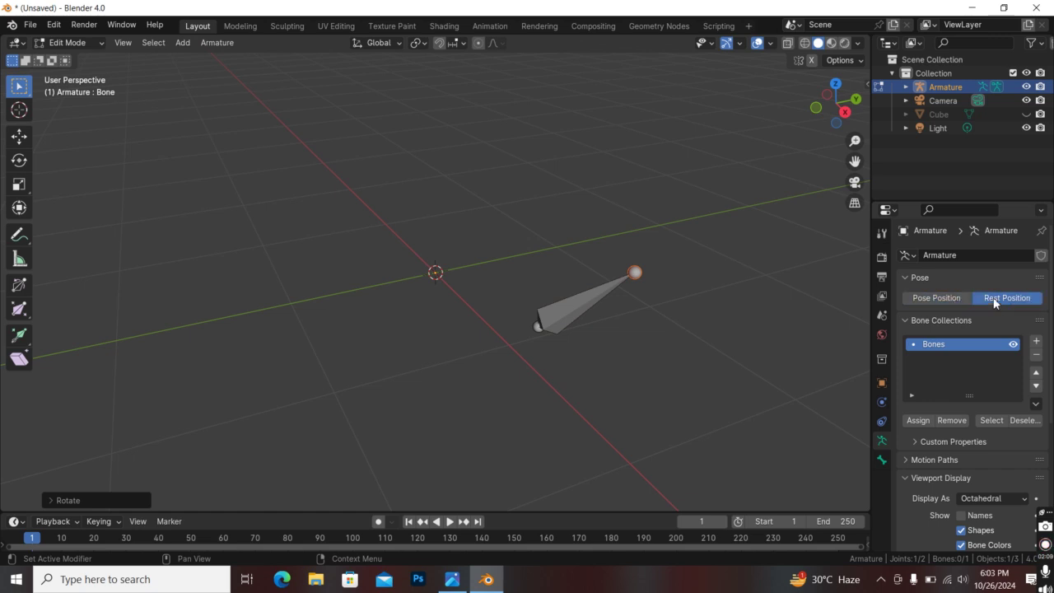
# - Rotate the bone's tip joint back to a slight backward lean, trying the rotation in both Rest Position and Pose Position
pyautogui.press('r')
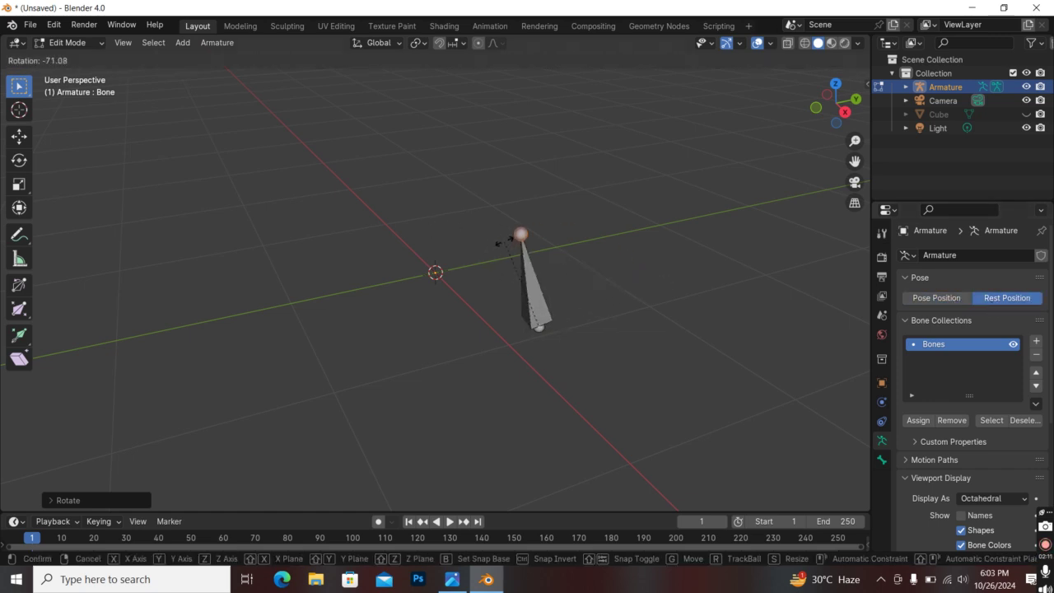
pyautogui.click(507, 243)
pyautogui.click(958, 302)
pyautogui.press('r')
pyautogui.click(486, 291)
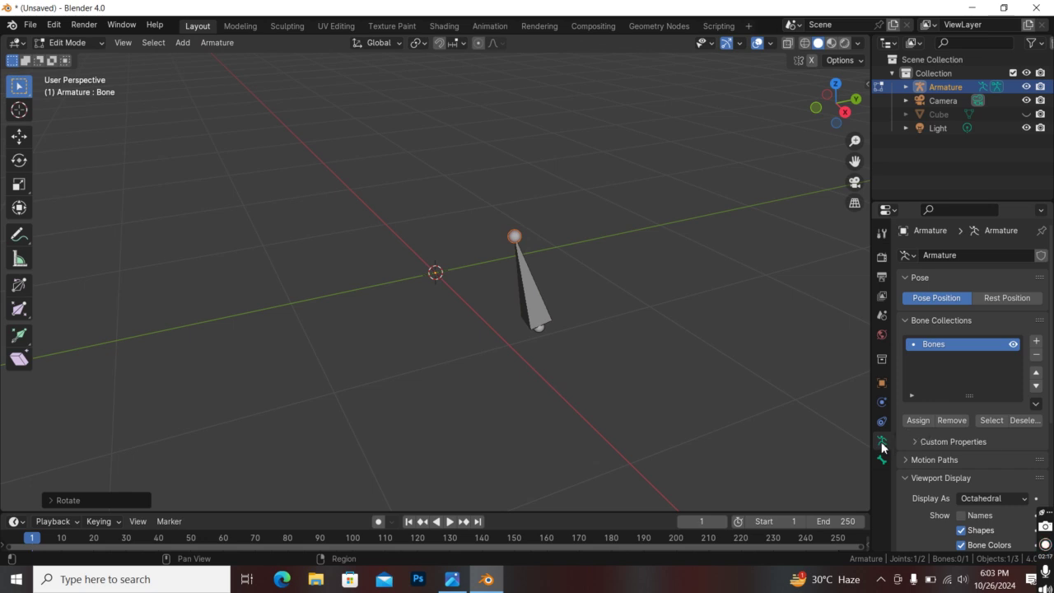
# - Compare Rest Position with Pose Position in Edit Mode, leaving the armature in Rest Position
pyautogui.click(994, 299)
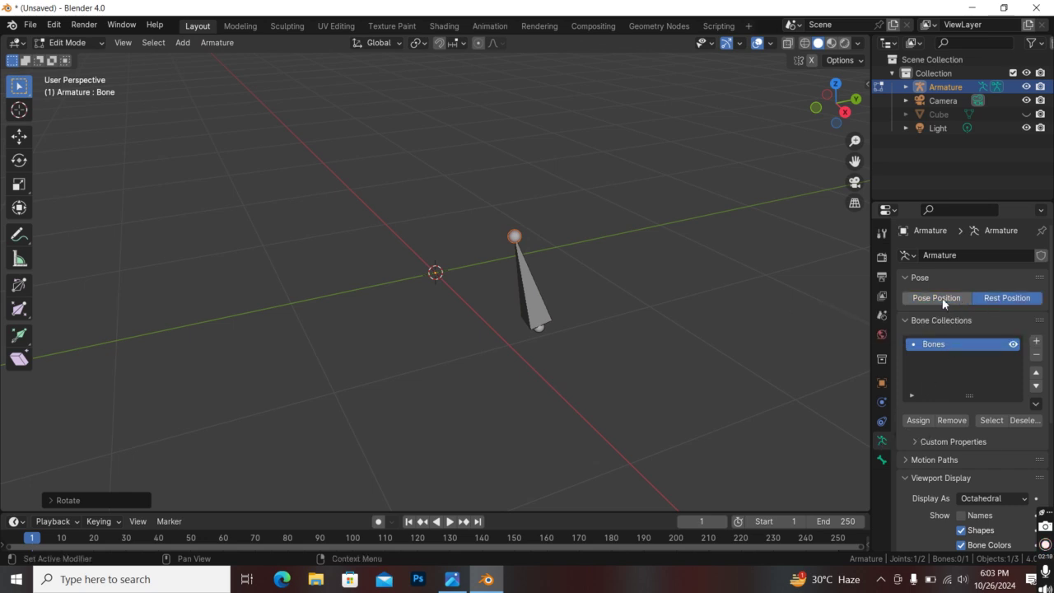
pyautogui.click(948, 299)
pyautogui.click(1002, 298)
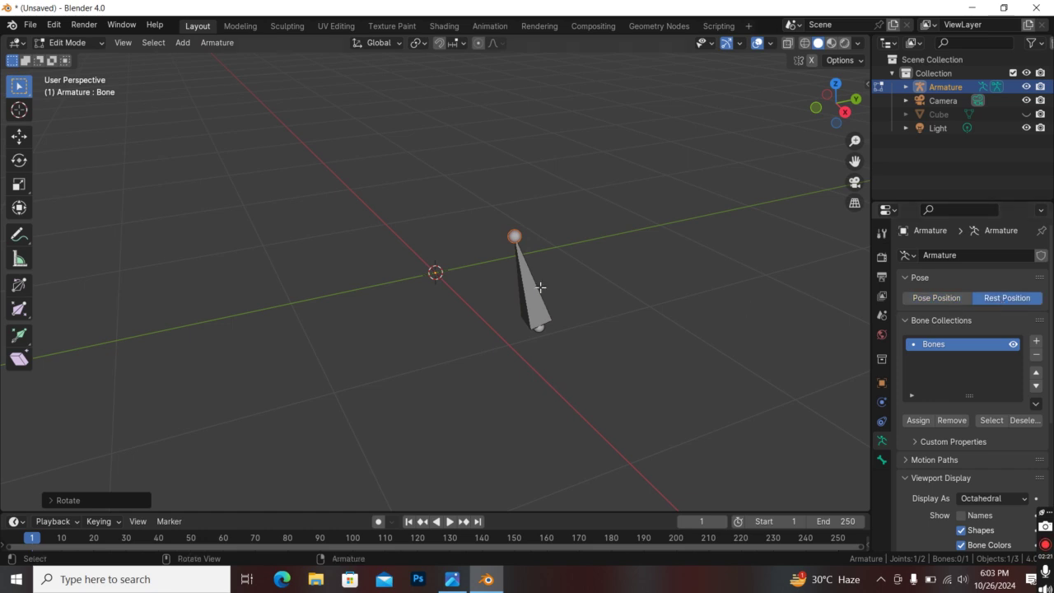
# - Switch to Object Mode, move the whole armature toward positive Y and try rotating it
pyautogui.click(70, 42)
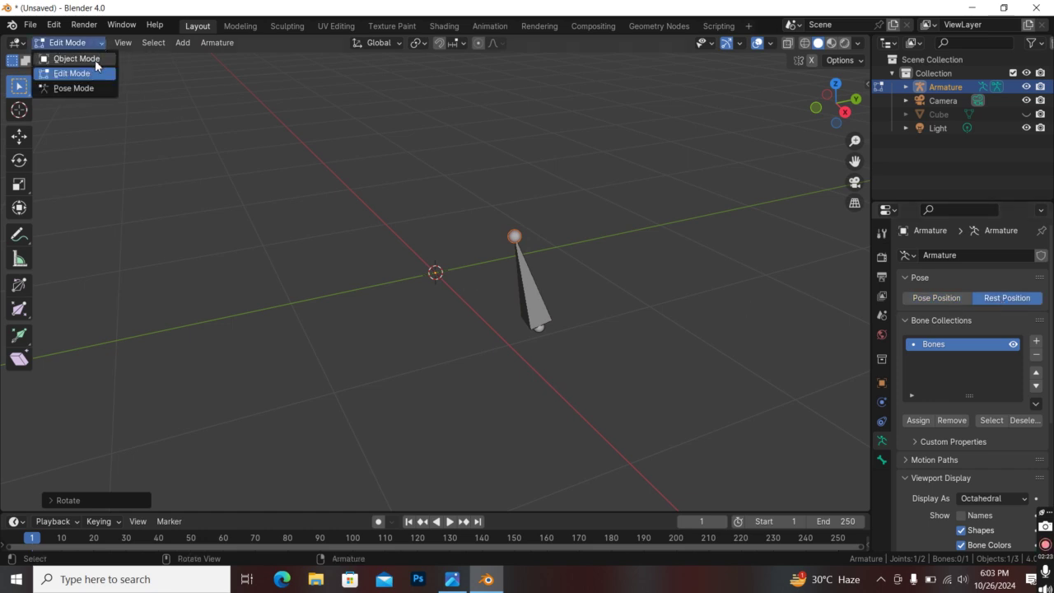
pyautogui.click(67, 57)
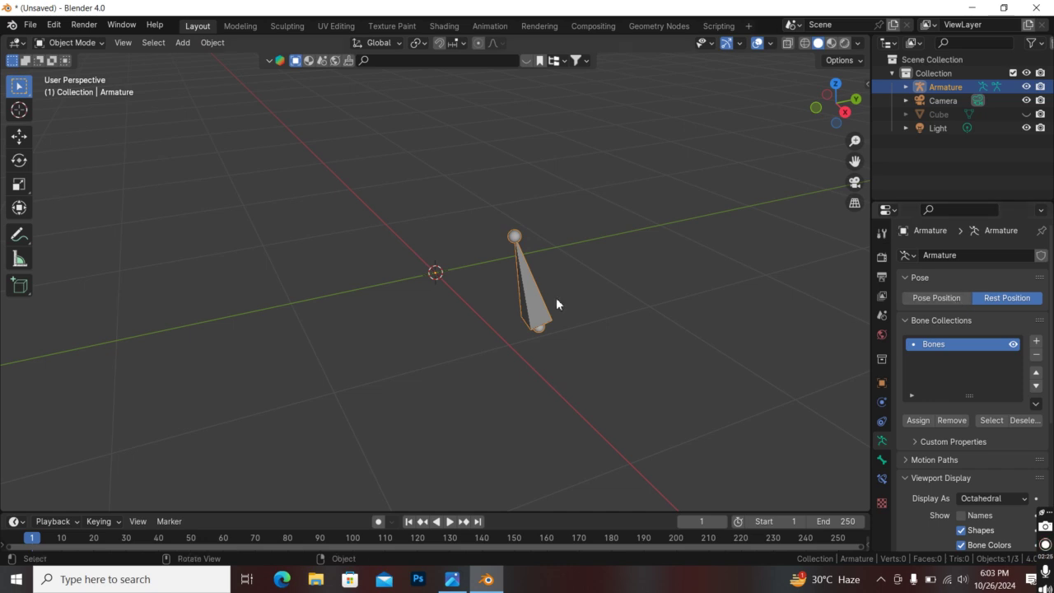
pyautogui.press('g')
pyautogui.click(516, 287)
pyautogui.press('r')
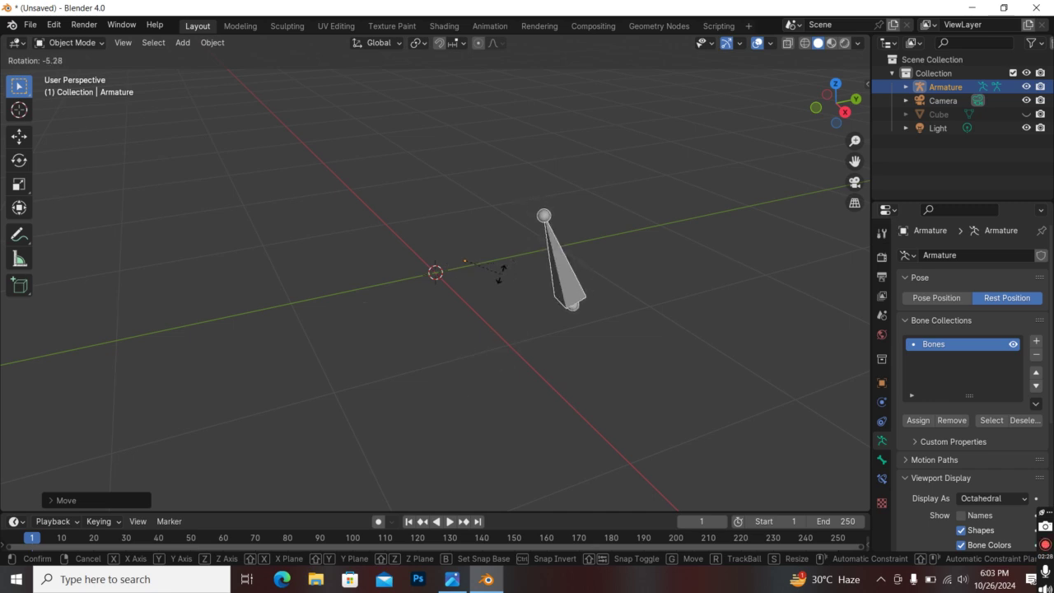
pyautogui.rightClick(500, 274)
pyautogui.hotkey('ctrl', 'z')
# - Toggle the armature to Pose Position and back to Rest Position, and move the whole armature so its bone overlaps the world origin
pyautogui.click(959, 300)
pyautogui.click(1005, 298)
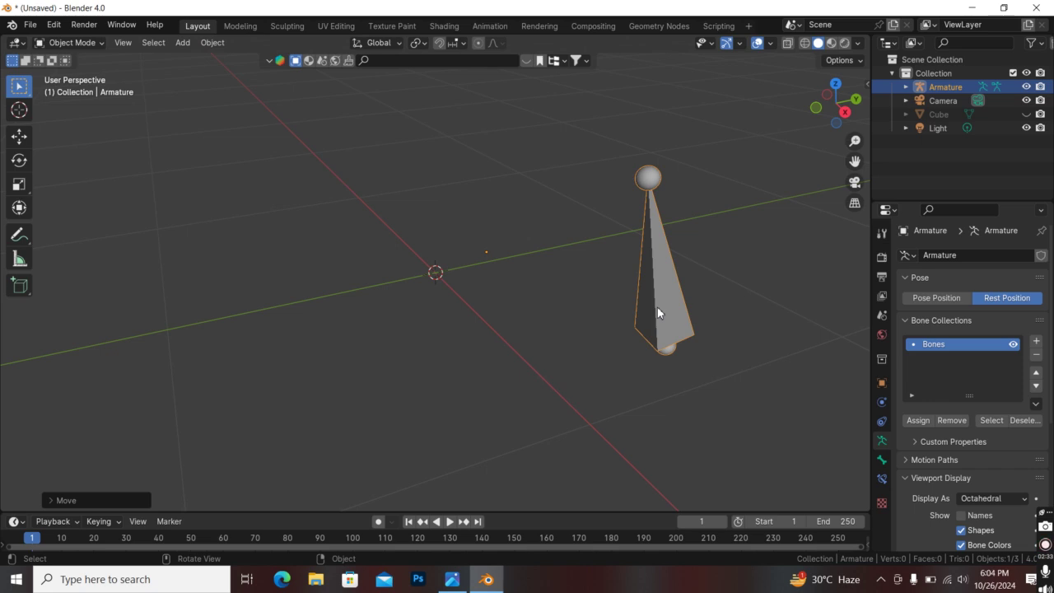
pyautogui.press('g')
pyautogui.click(444, 281)
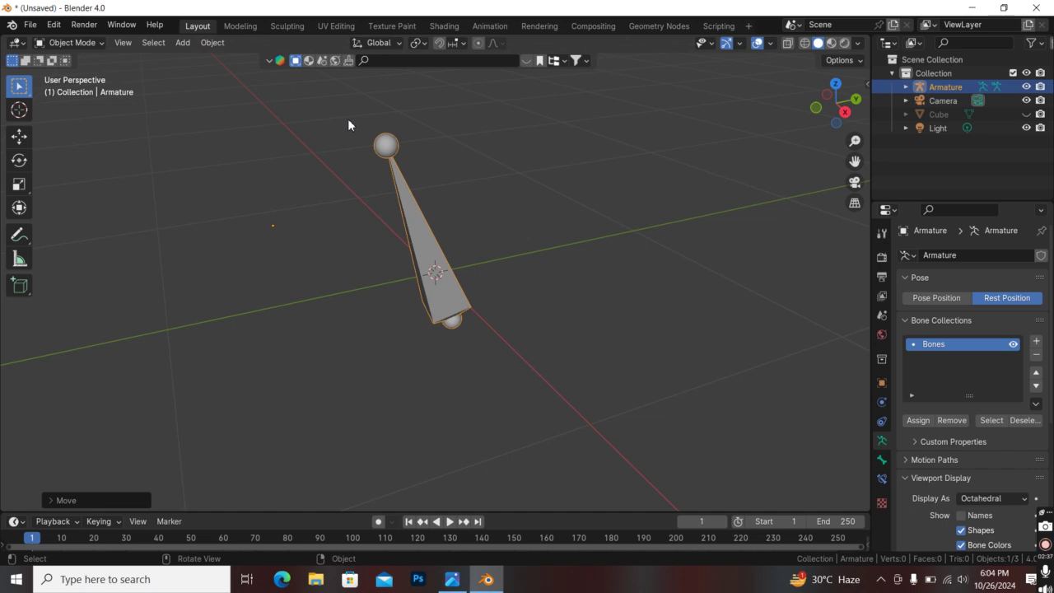
# - Delete the armature and add a Monkey mesh at the world origin
pyautogui.press('Delete')
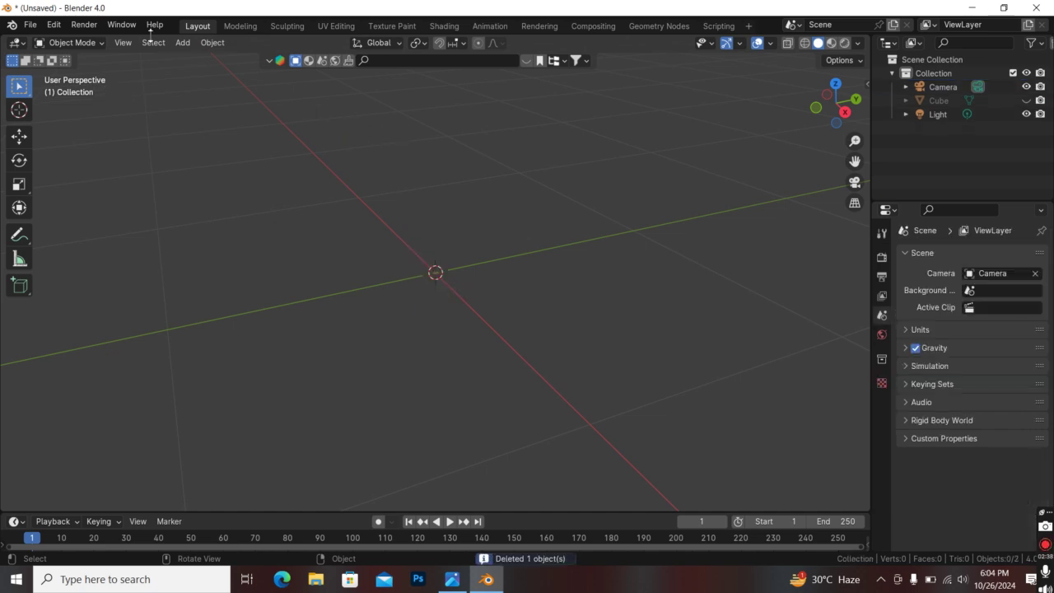
pyautogui.click(182, 42)
pyautogui.moveTo(220, 59)
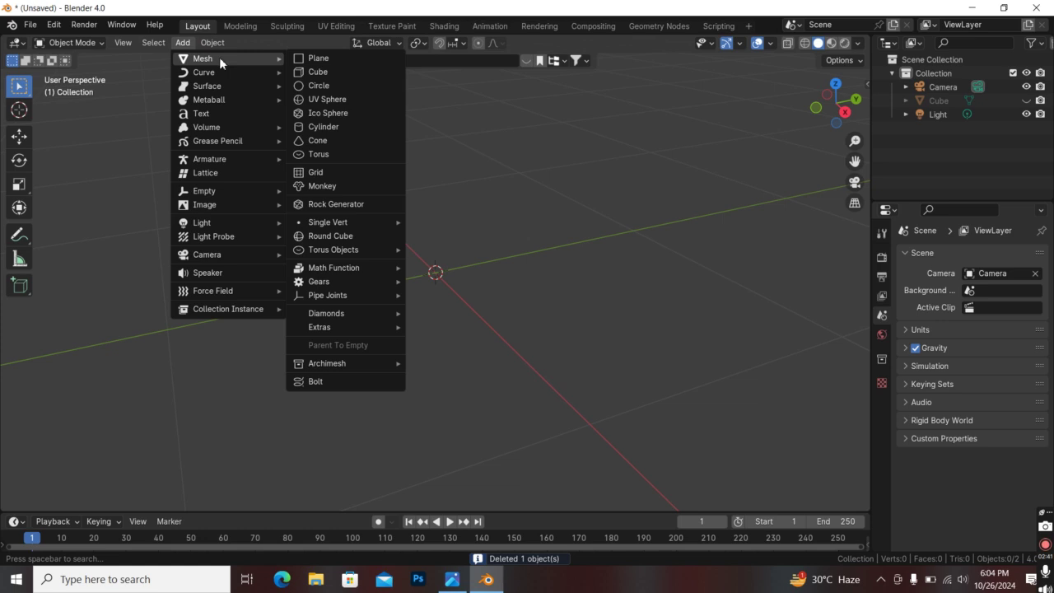
pyautogui.click(320, 186)
# - Show the monkey head in front orthographic view and apply Shade Smooth to it
pyautogui.scroll(-5, 411, 235)
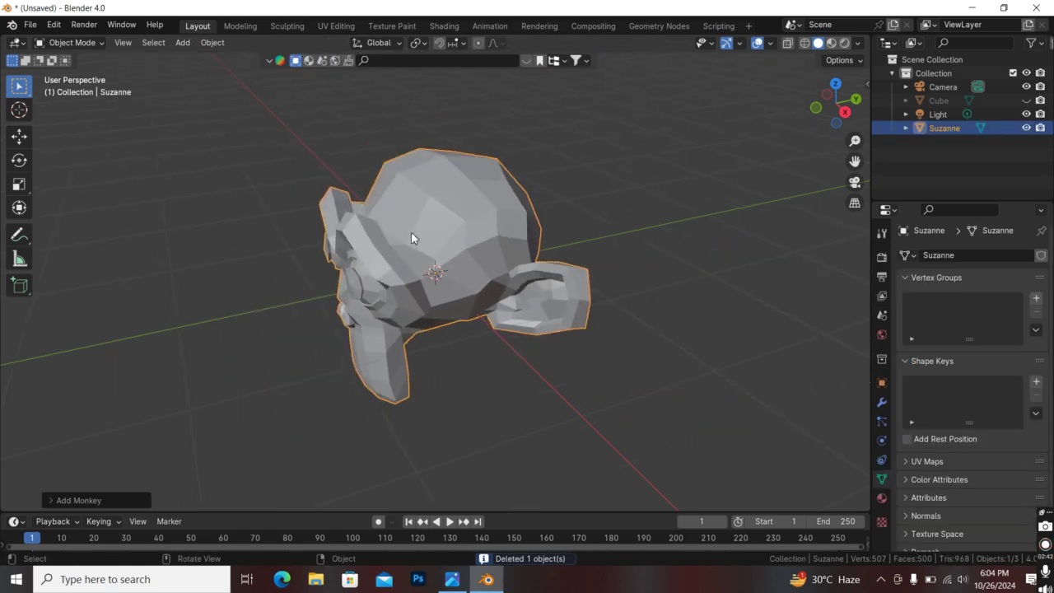
pyautogui.moveTo(411, 232)
pyautogui.mouseDown(button='middle')
pyautogui.moveTo(480, 220)
pyautogui.moveTo(428, 220)
pyautogui.mouseUp(button='middle')
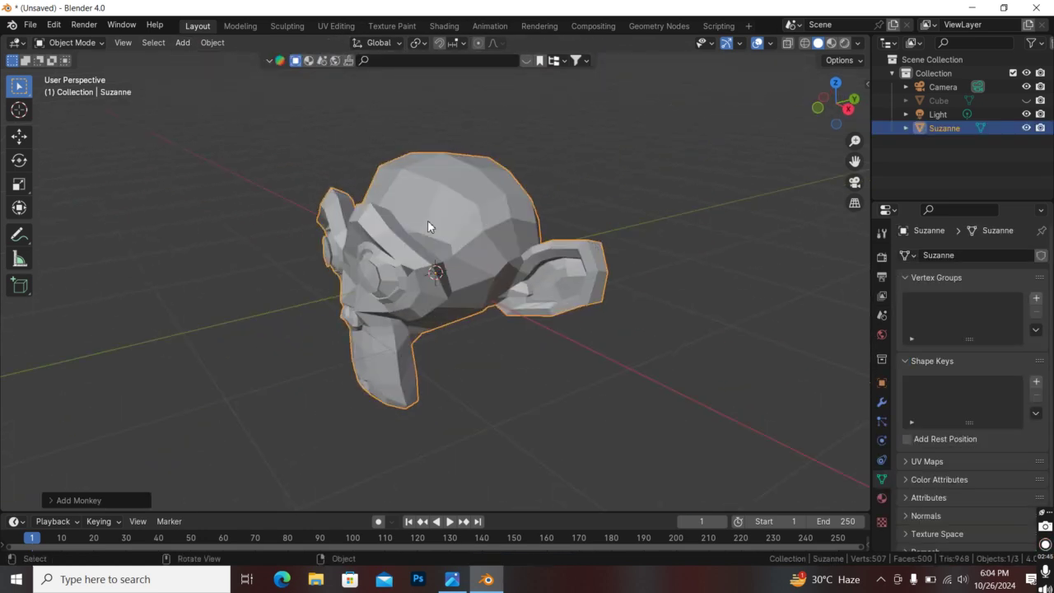
pyautogui.press('KP_3')
pyautogui.press('KP_1')
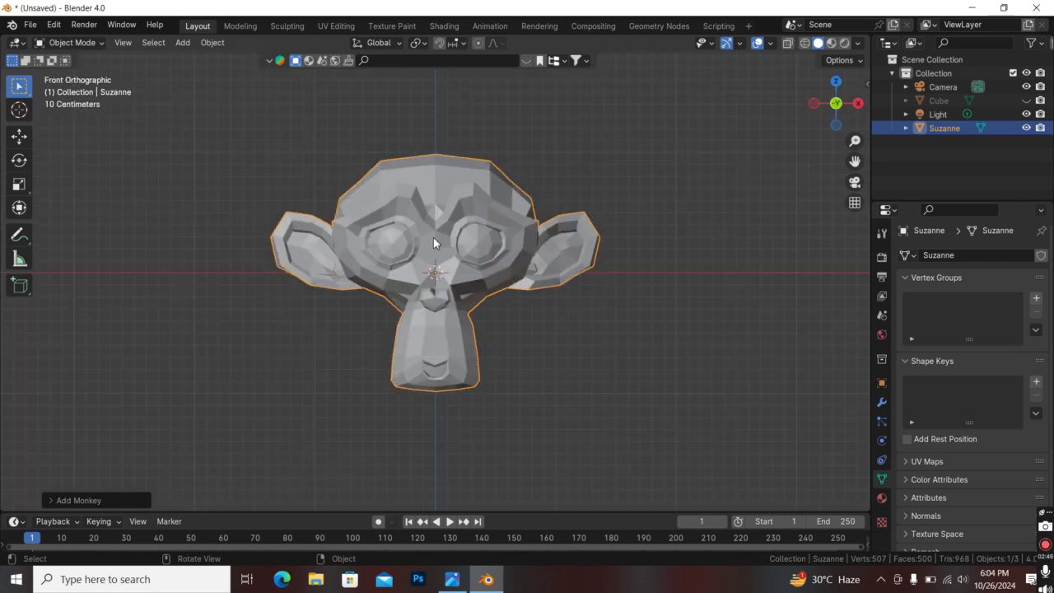
pyautogui.rightClick(433, 236)
pyautogui.click(392, 238)
pyautogui.scroll(-1, 391, 234)
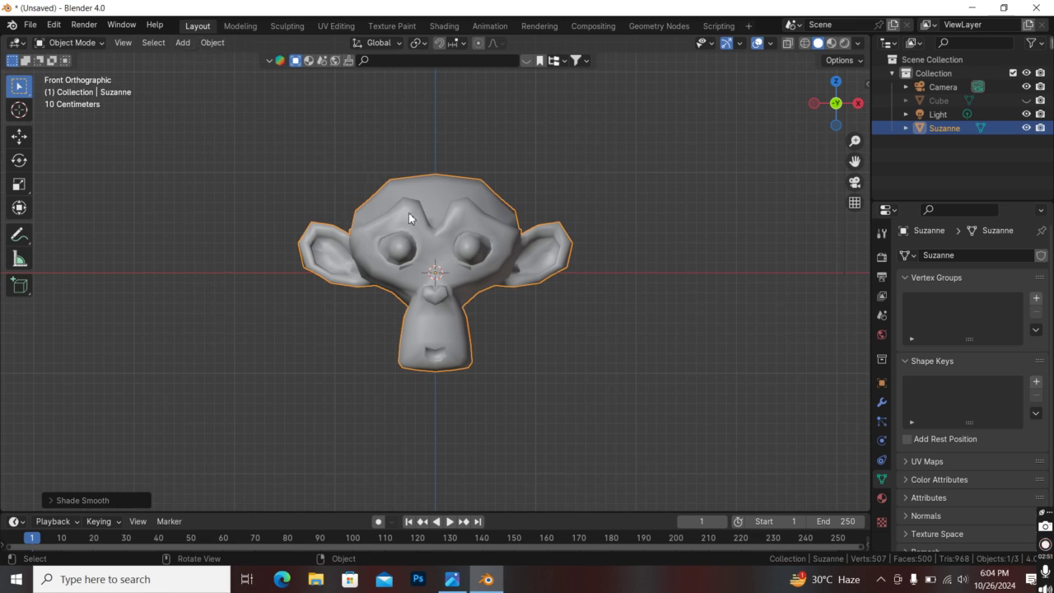
# - Move the monkey head up about 1 m along global Z so its chin sits at the world origin's height
pyautogui.press('g')
pyautogui.press('z')
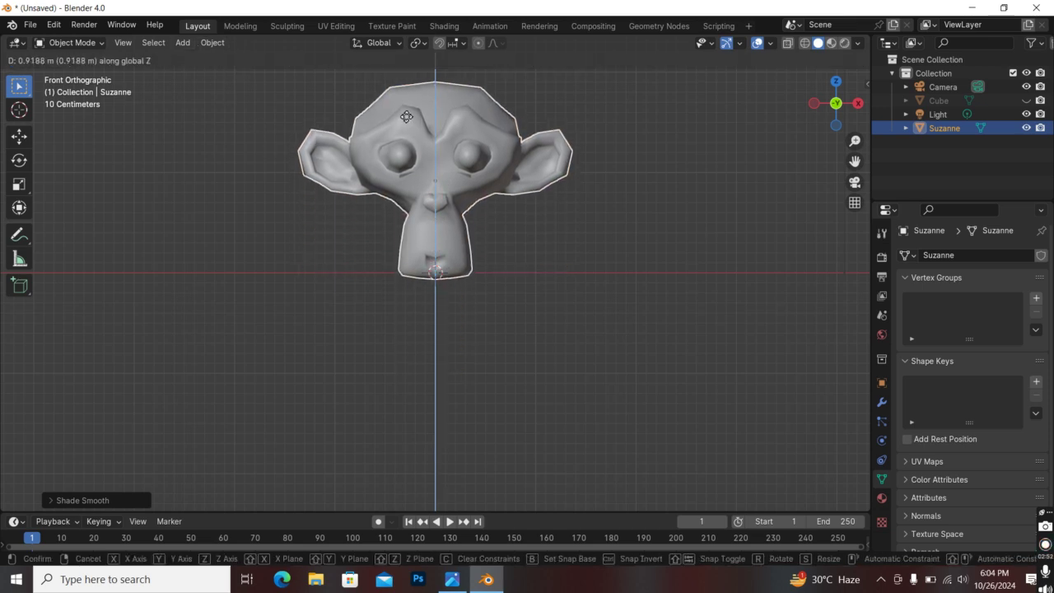
pyautogui.click(403, 111)
pyautogui.scroll(-2, 404, 111)
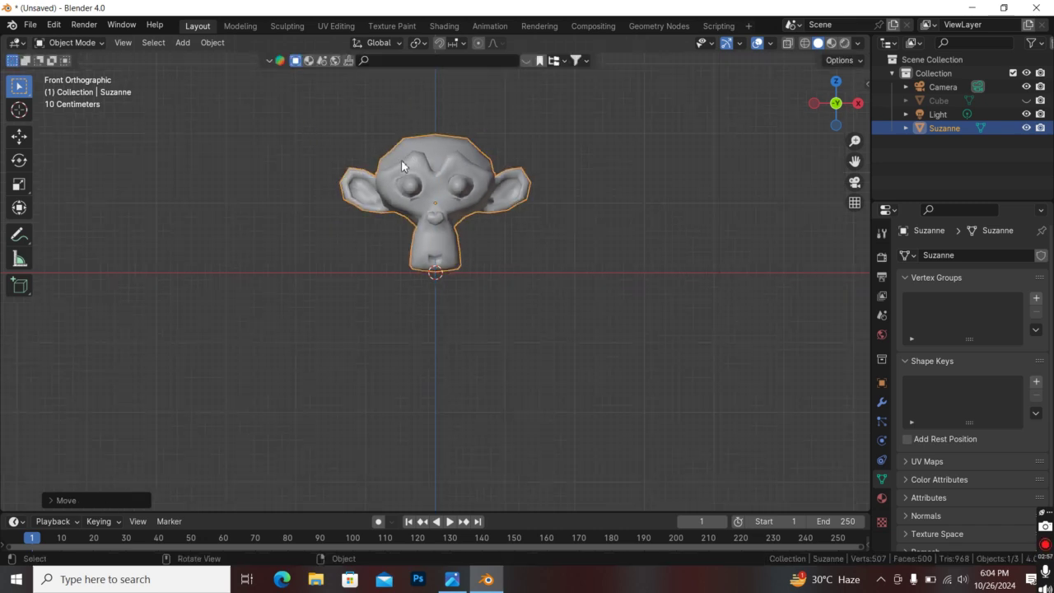
# - Add a new armature at the world origin and enable In Front in its viewport display settings
pyautogui.click(183, 43)
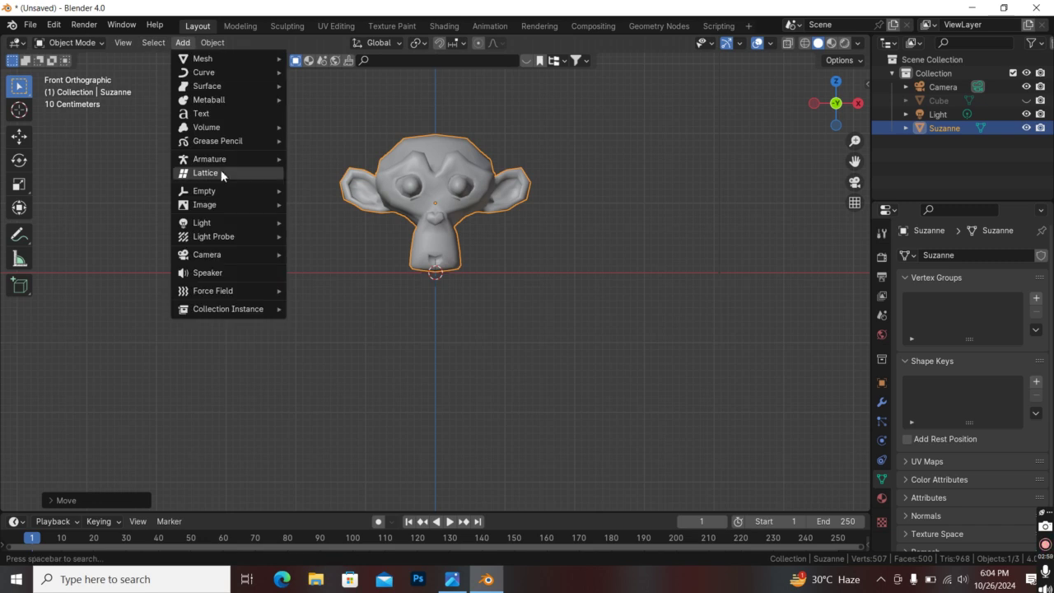
pyautogui.moveTo(247, 159)
pyautogui.click(304, 159)
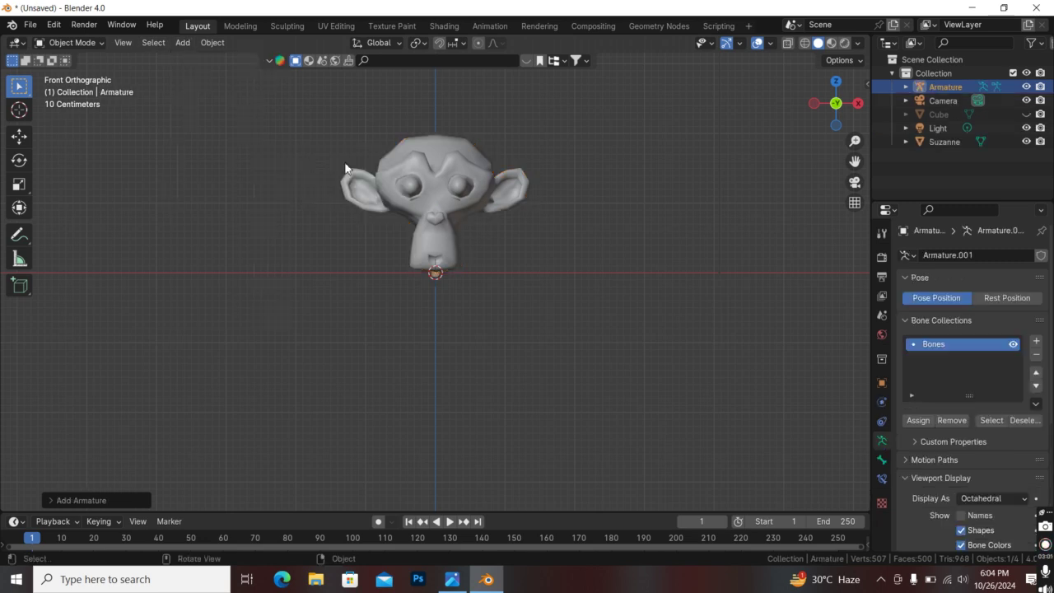
pyautogui.scroll(-4, 985, 459)
pyautogui.click(964, 478)
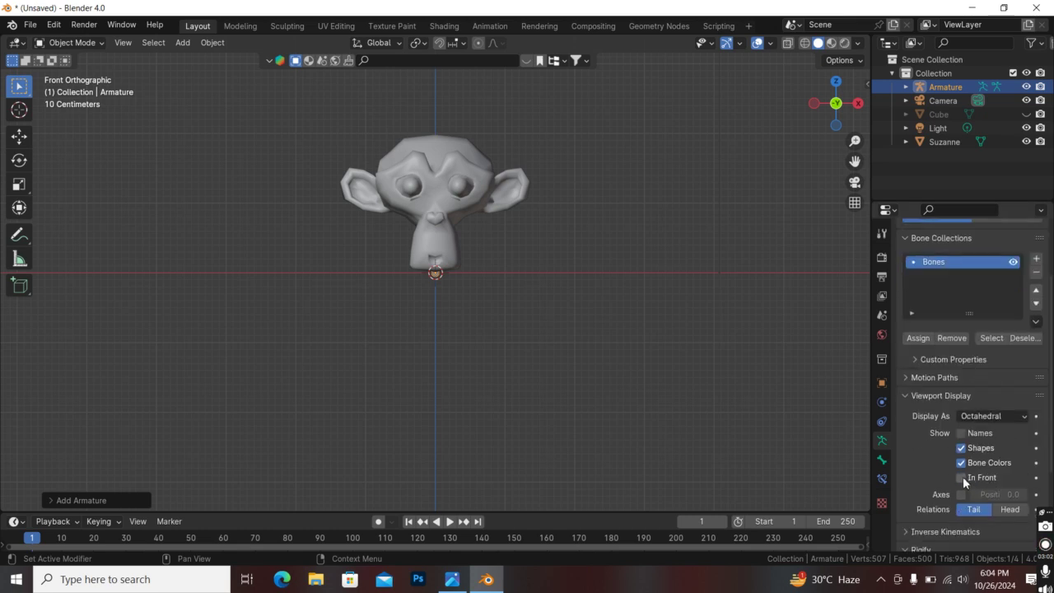
pyautogui.scroll(1, 433, 216)
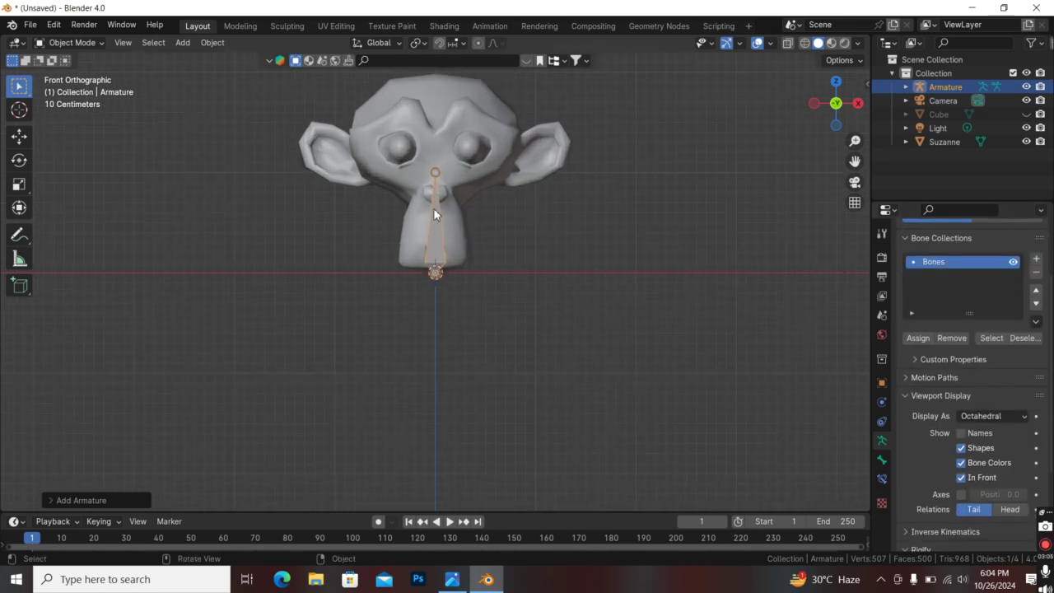
pyautogui.click(186, 42)
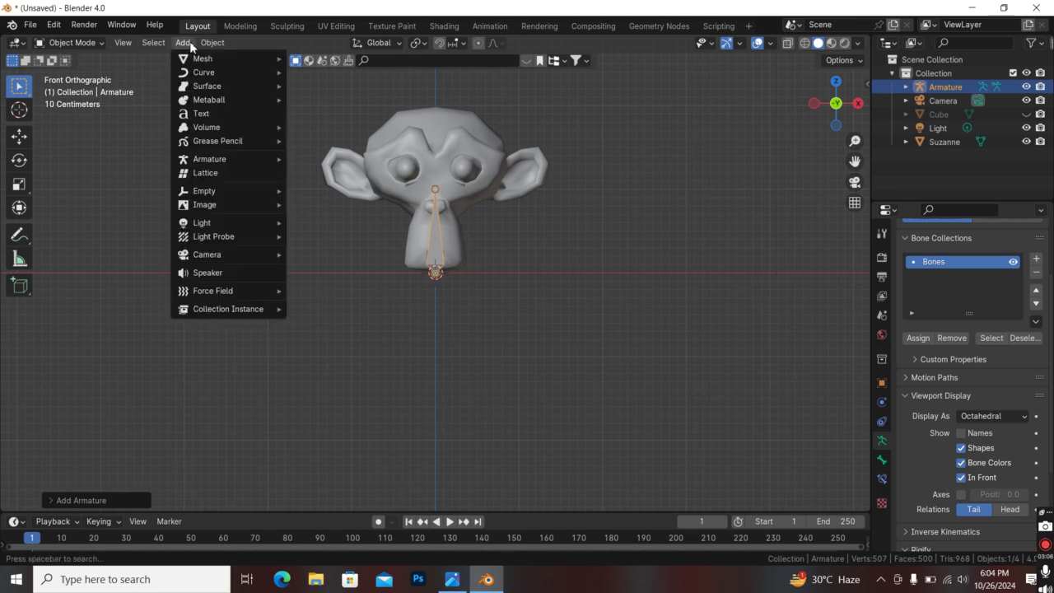
pyautogui.moveTo(212, 162)
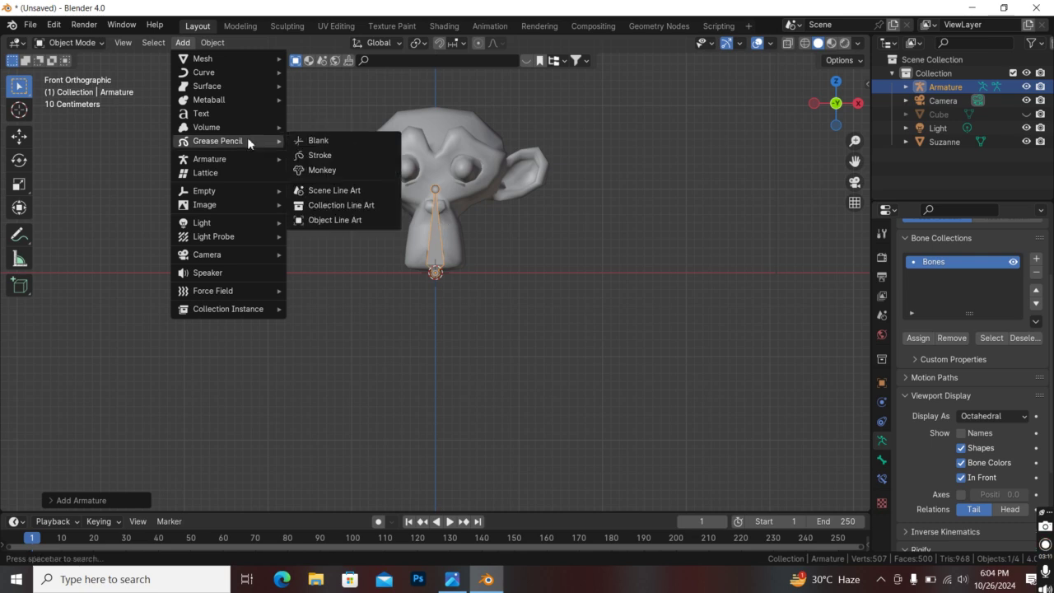
pyautogui.click(437, 232)
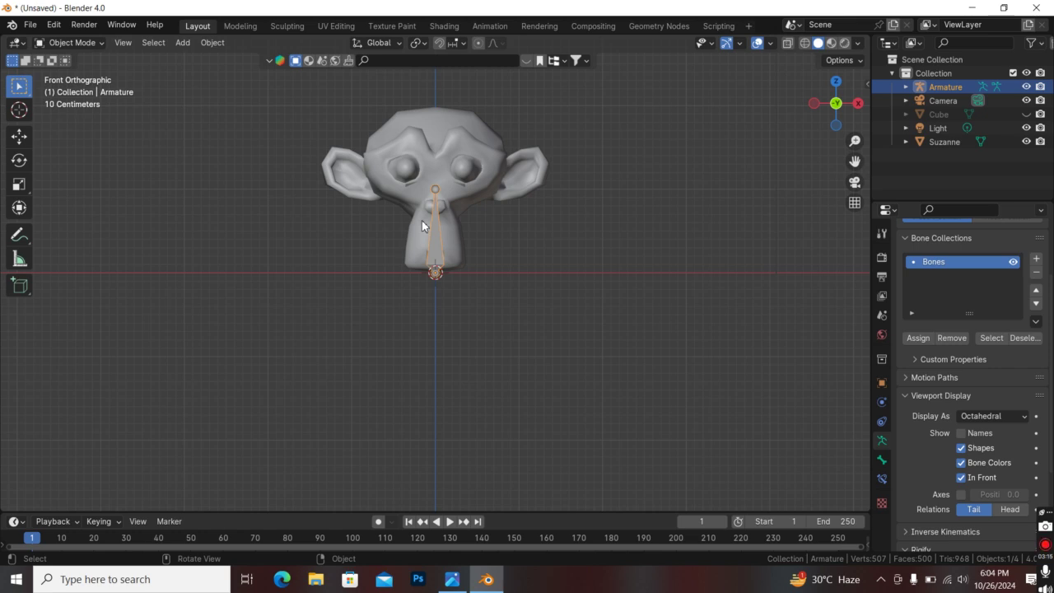
# - Enter Edit Mode on the new armature and lower the bone's tip joint along Z with the Move tool to the monkey's nose
pyautogui.press('Tab')
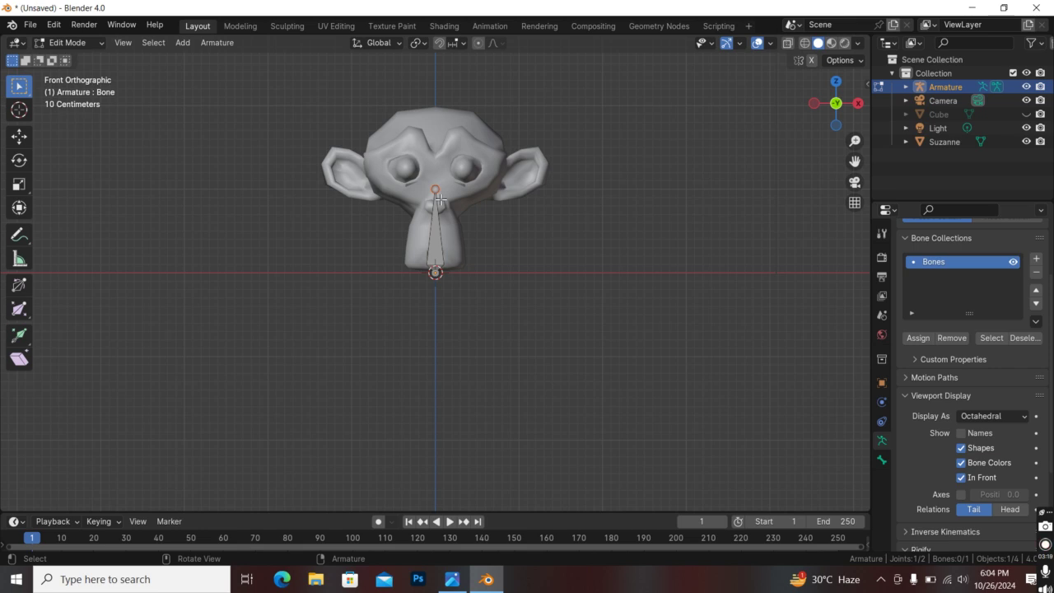
pyautogui.click(70, 42)
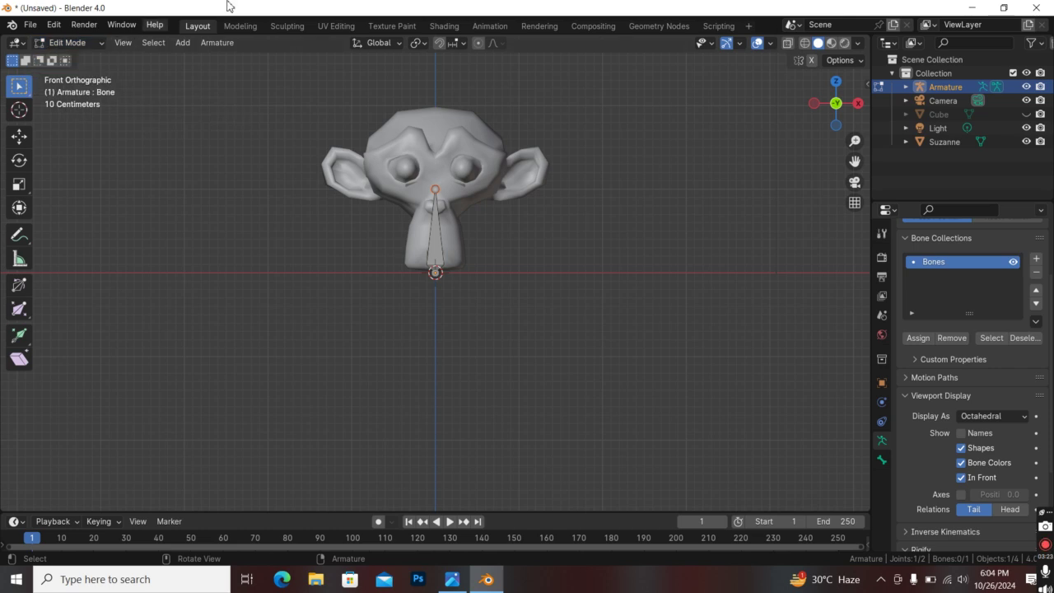
pyautogui.click(57, 42)
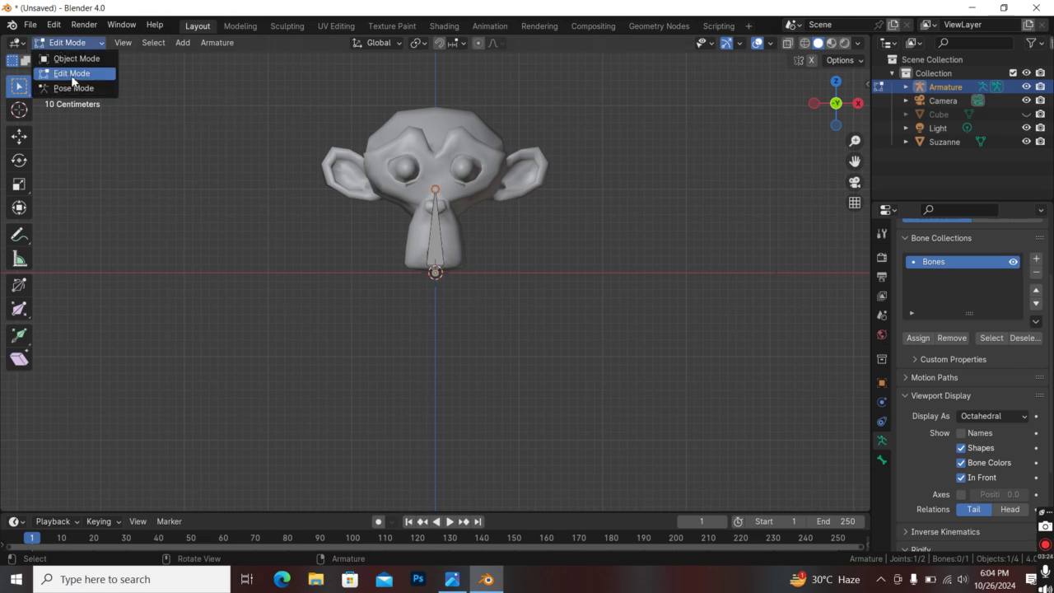
pyautogui.click(72, 79)
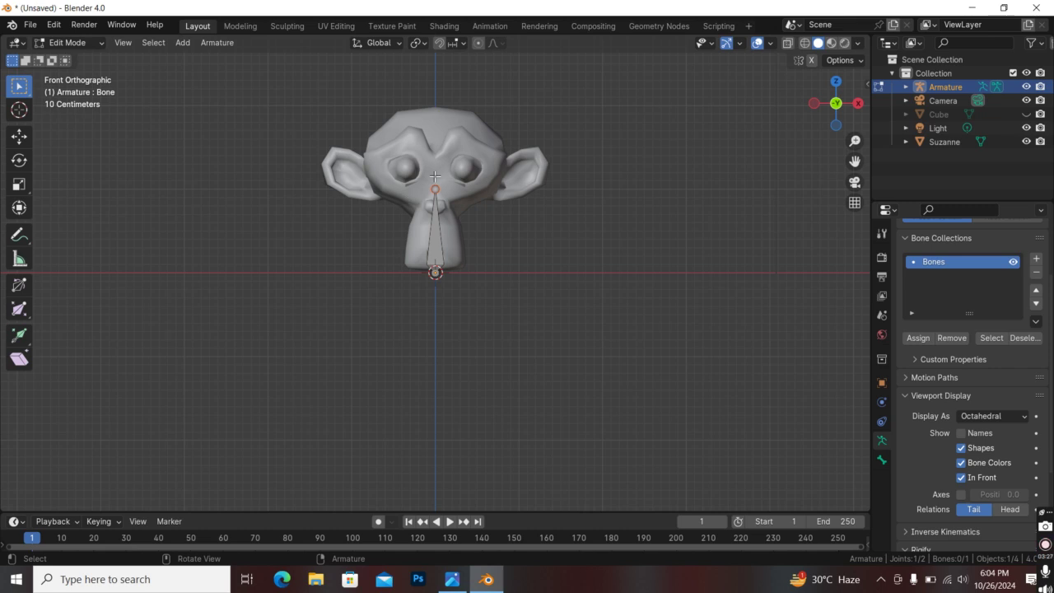
pyautogui.scroll(-1, 434, 175)
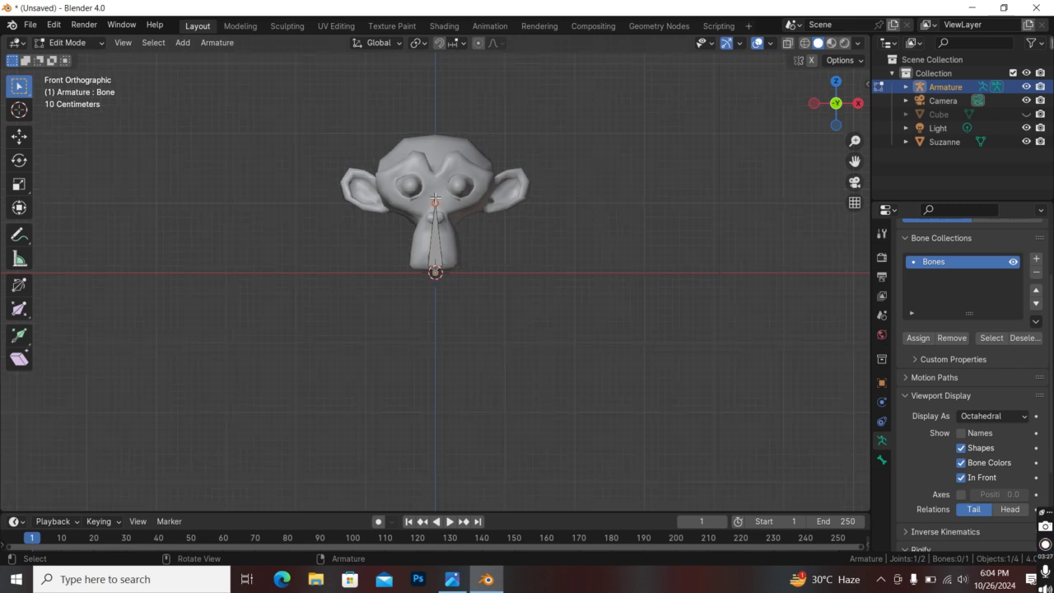
pyautogui.click(19, 136)
pyautogui.moveTo(436, 150); pyautogui.dragTo(440, 168)
pyautogui.click(439, 169)
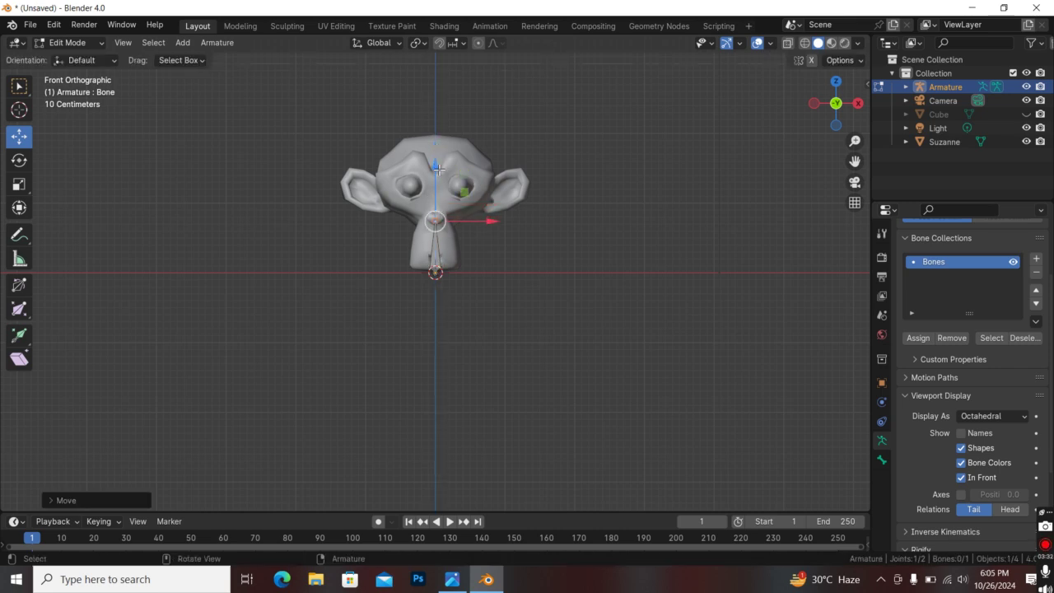
# - Extrude a bone from the nose joint to the top of the head, and with X-Axis Mirror on, extrude forked bones from the nose to both ears
pyautogui.press('e')
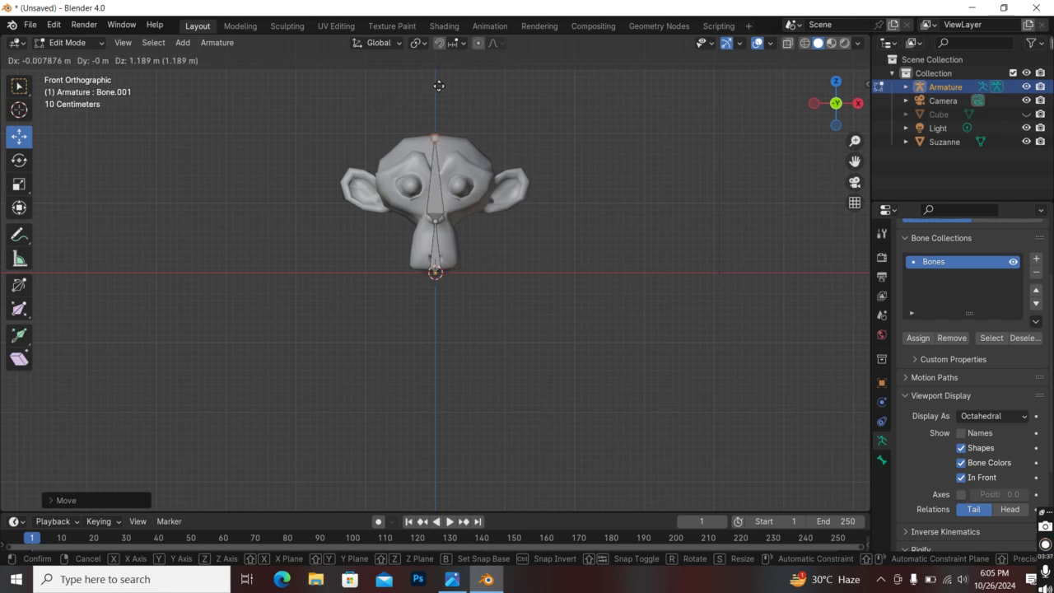
pyautogui.click(439, 85)
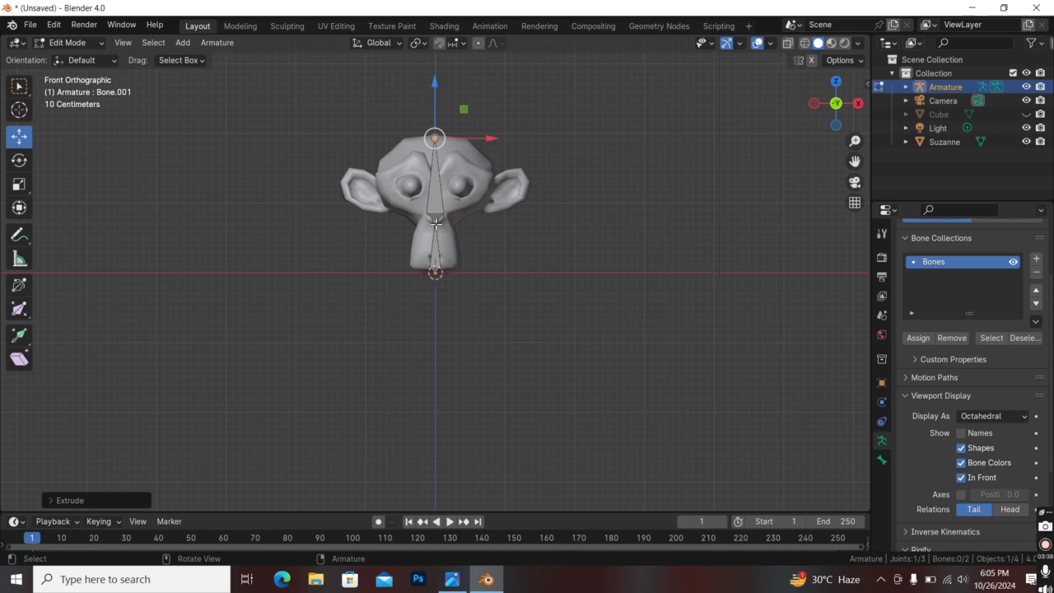
pyautogui.click(436, 221)
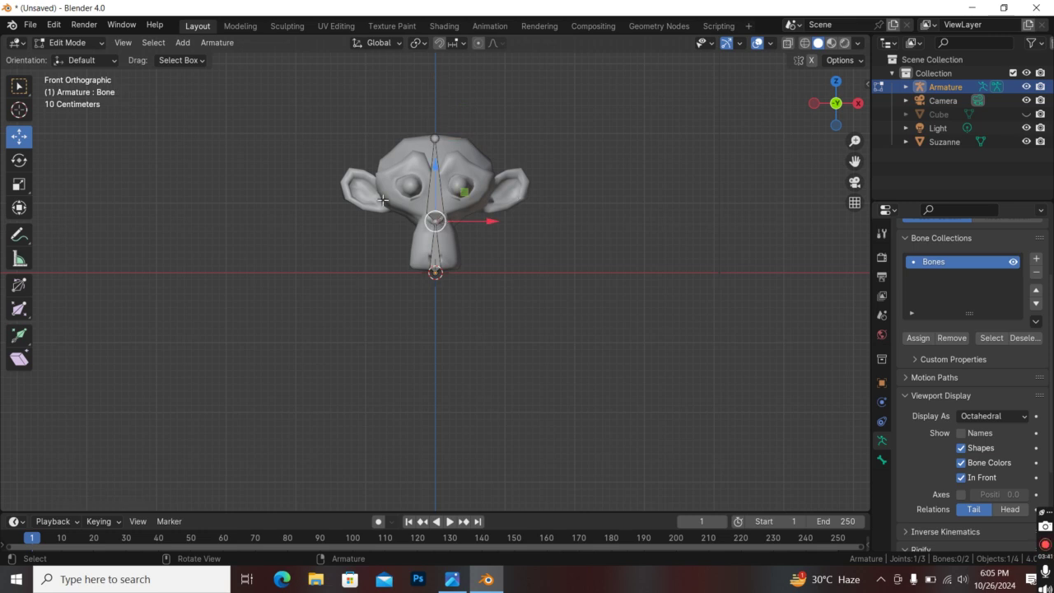
pyautogui.click(811, 61)
pyautogui.hotkey('shift', 'e')
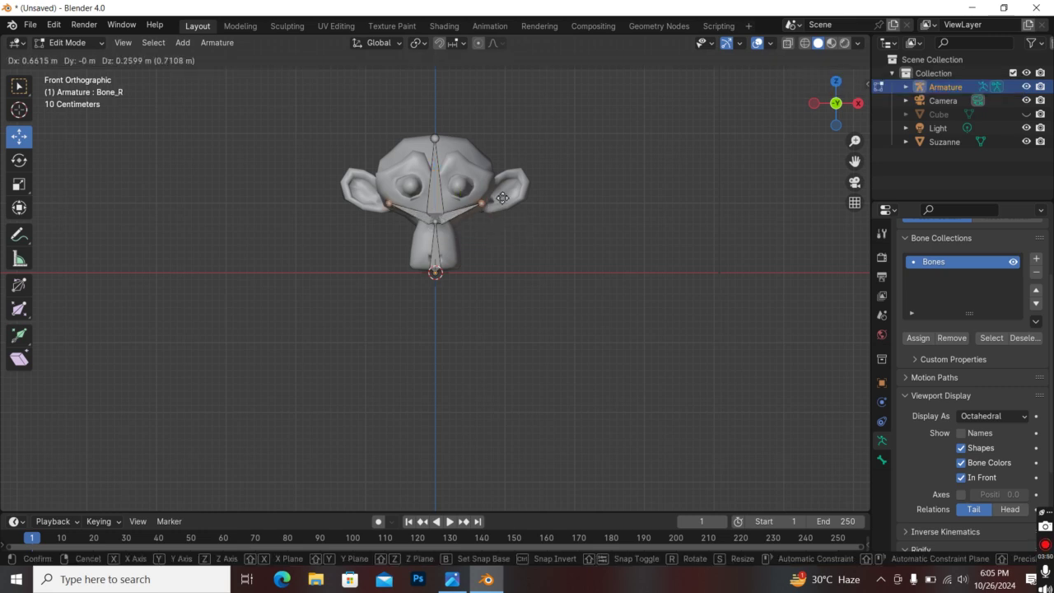
pyautogui.click(539, 176)
# - Select both mirrored ear bones and subdivide each into two segments
pyautogui.scroll(4, 536, 177)
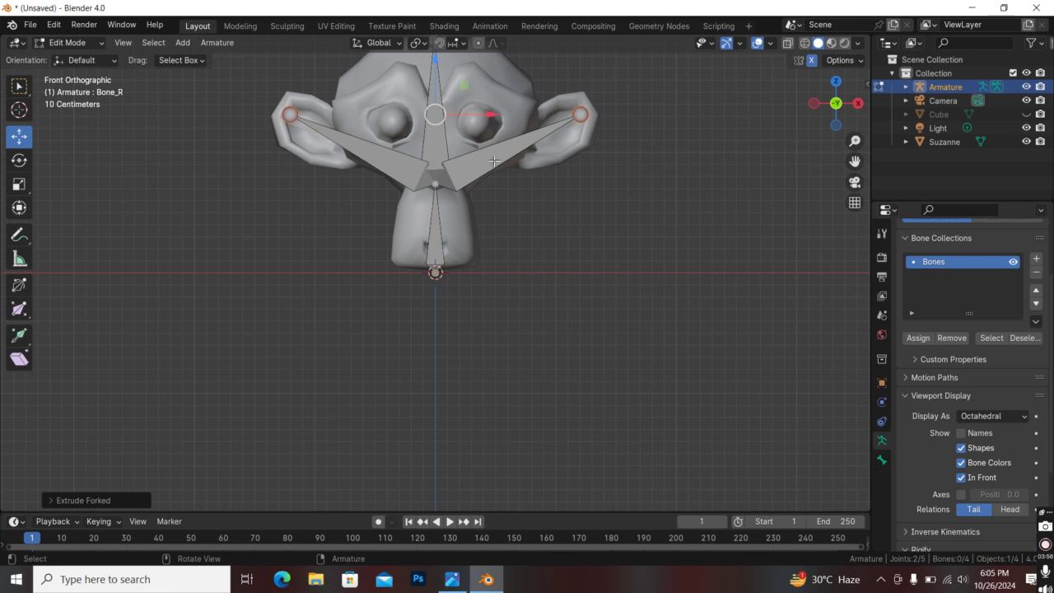
pyautogui.rightClick(495, 162)
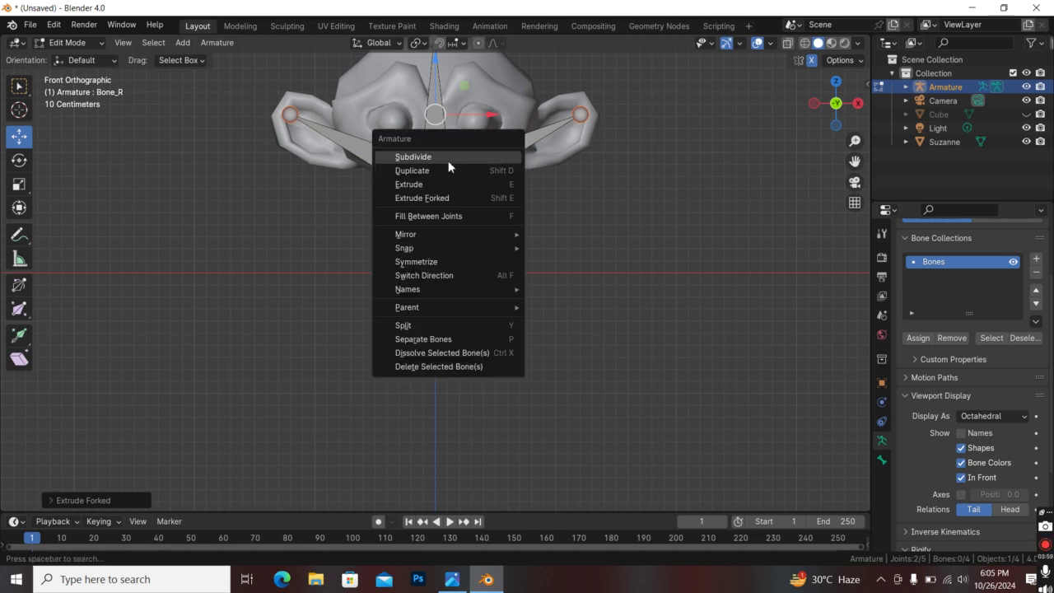
pyautogui.click(449, 160)
pyautogui.click(476, 165)
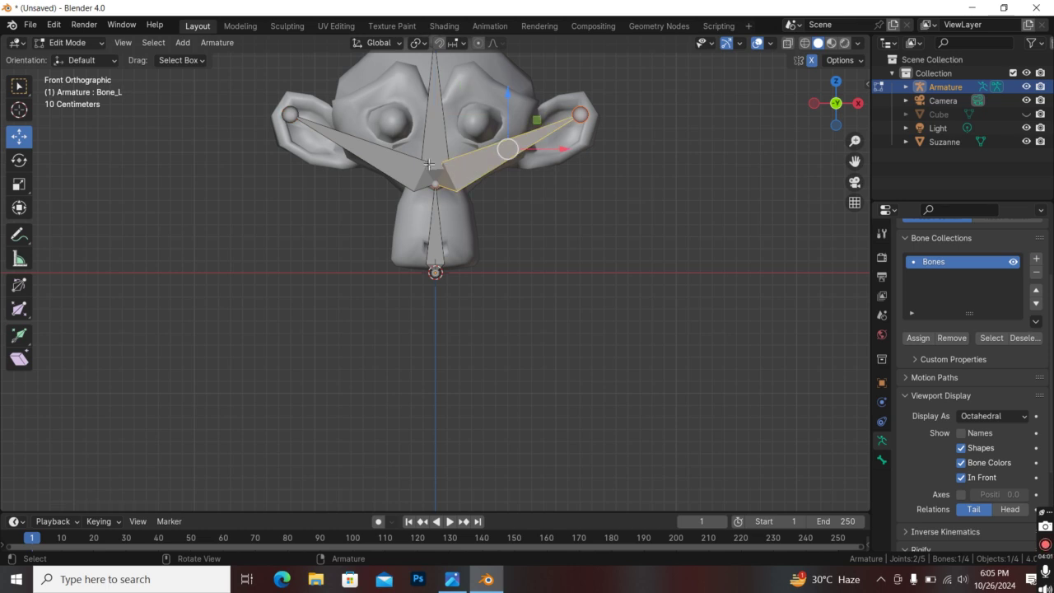
pyautogui.keyDown('shift'); pyautogui.click(403, 158); pyautogui.keyUp('shift')
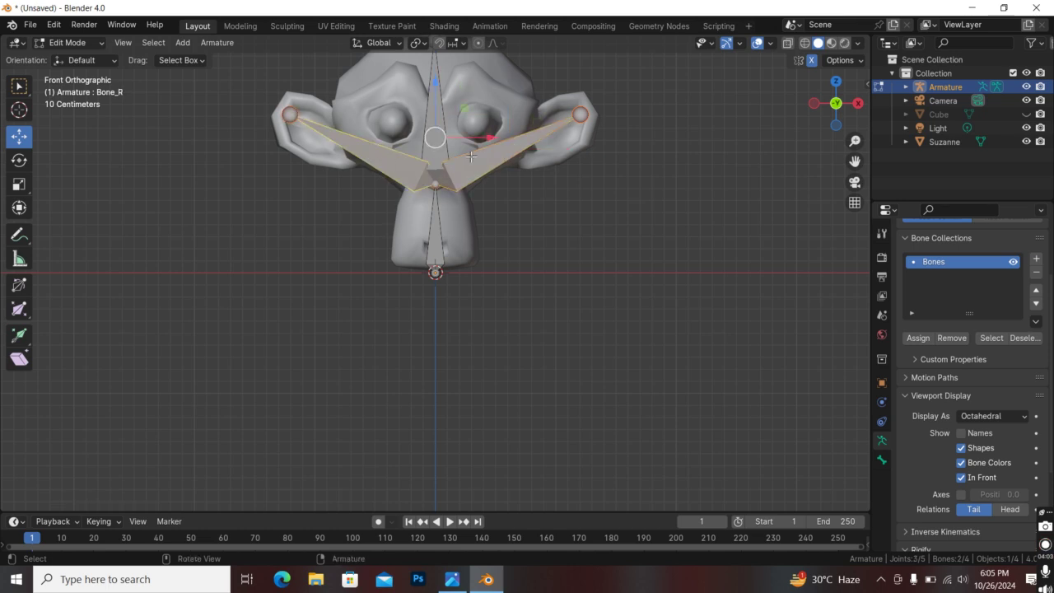
pyautogui.rightClick(473, 158)
pyautogui.click(422, 158)
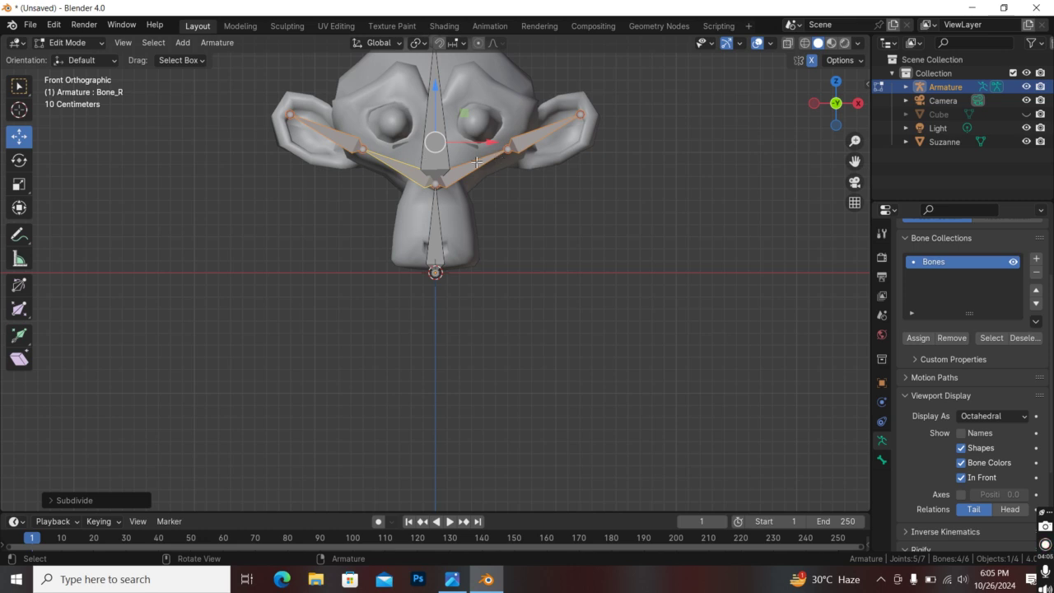
# - Delete the two inner bones joining the nose joint to the ear segments
pyautogui.click(473, 162)
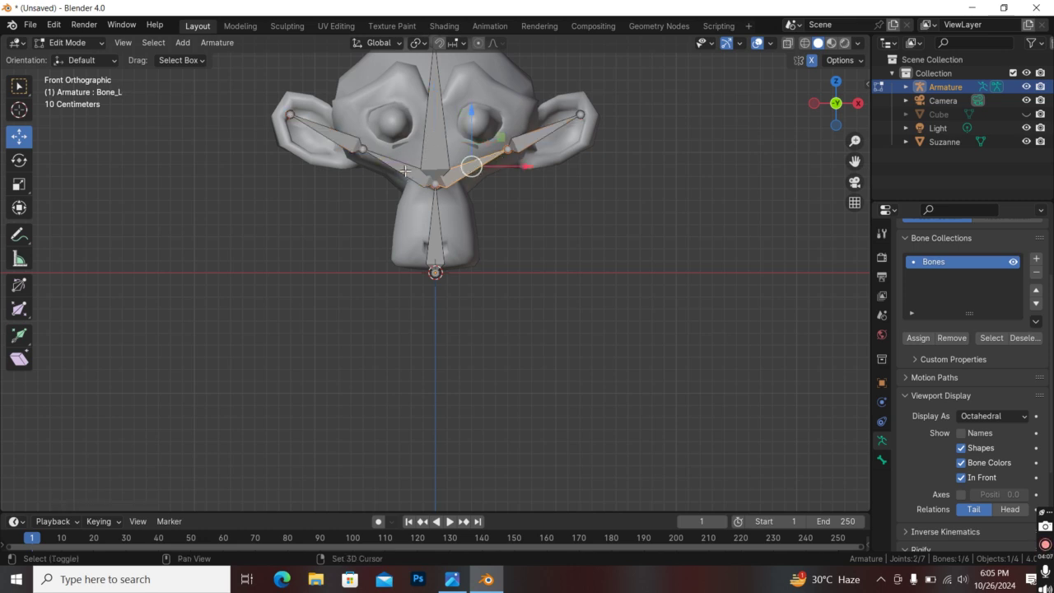
pyautogui.keyDown('shift'); pyautogui.click(412, 175); pyautogui.keyUp('shift')
pyautogui.press('x')
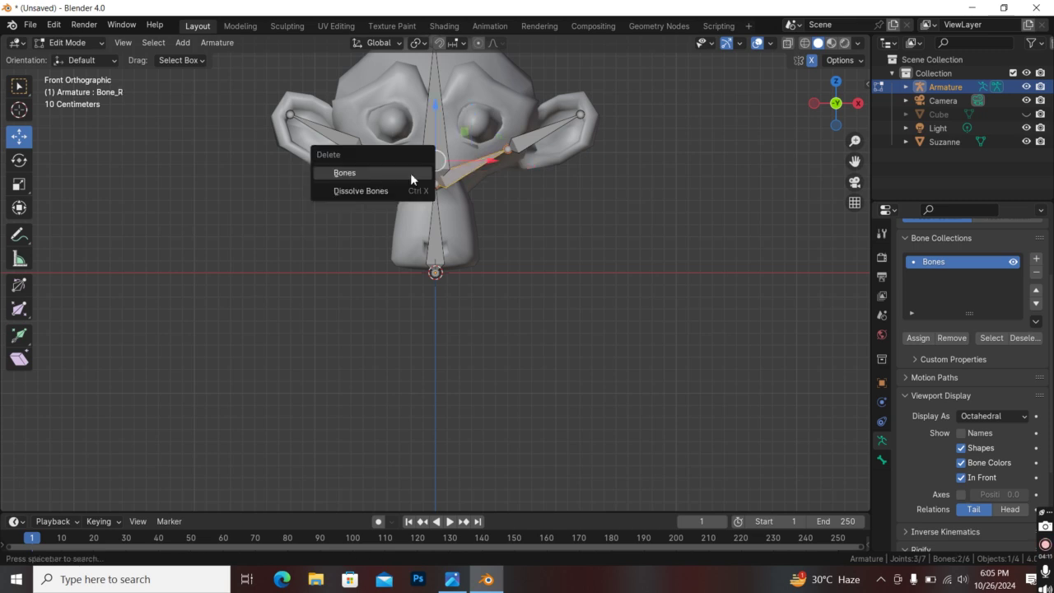
pyautogui.click(397, 173)
pyautogui.scroll(2, 534, 133)
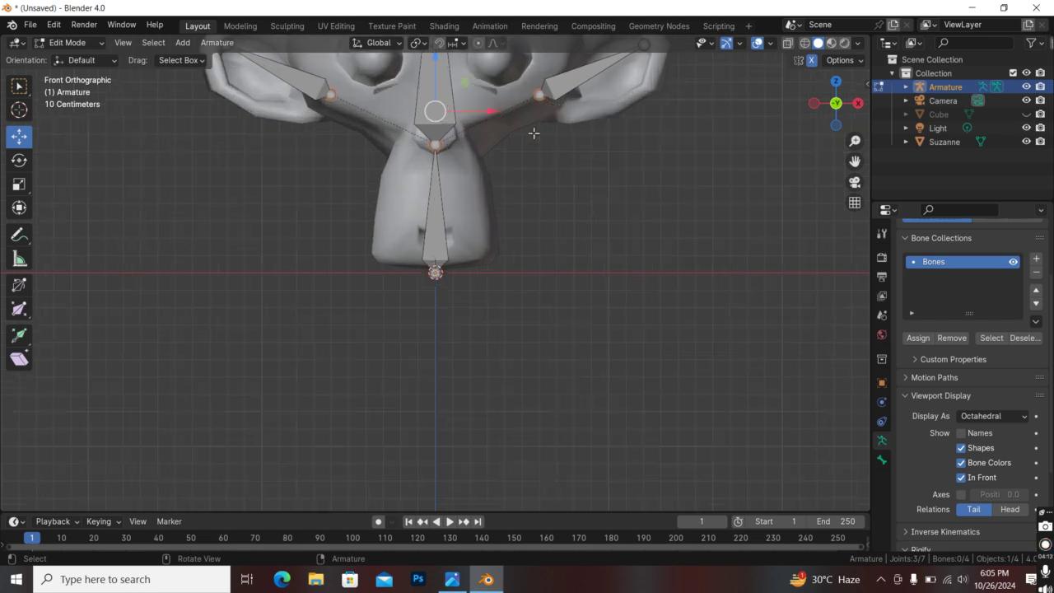
pyautogui.scroll(-2, 534, 134)
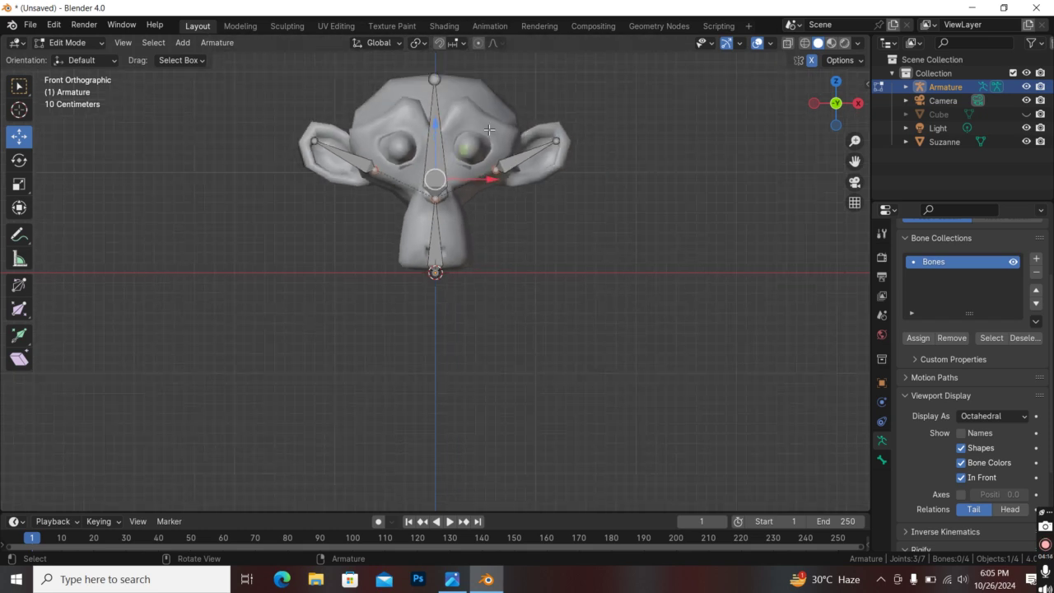
# - In top orthographic view, move the mirrored ear bones' tip joints back along Y and slightly outward along X to the ear tips
pyautogui.press('KP_7')
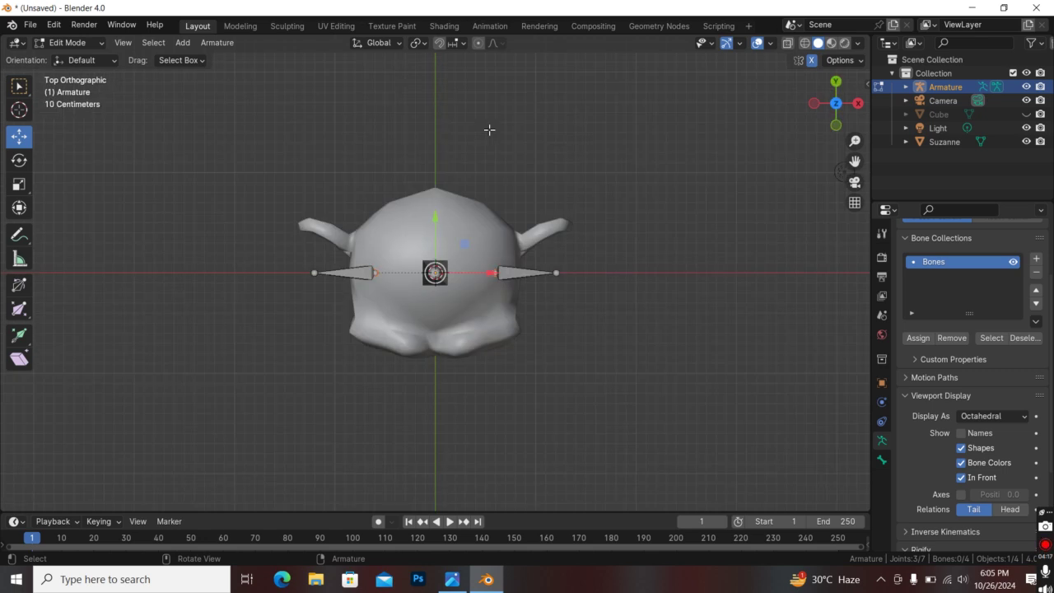
pyautogui.click(557, 273)
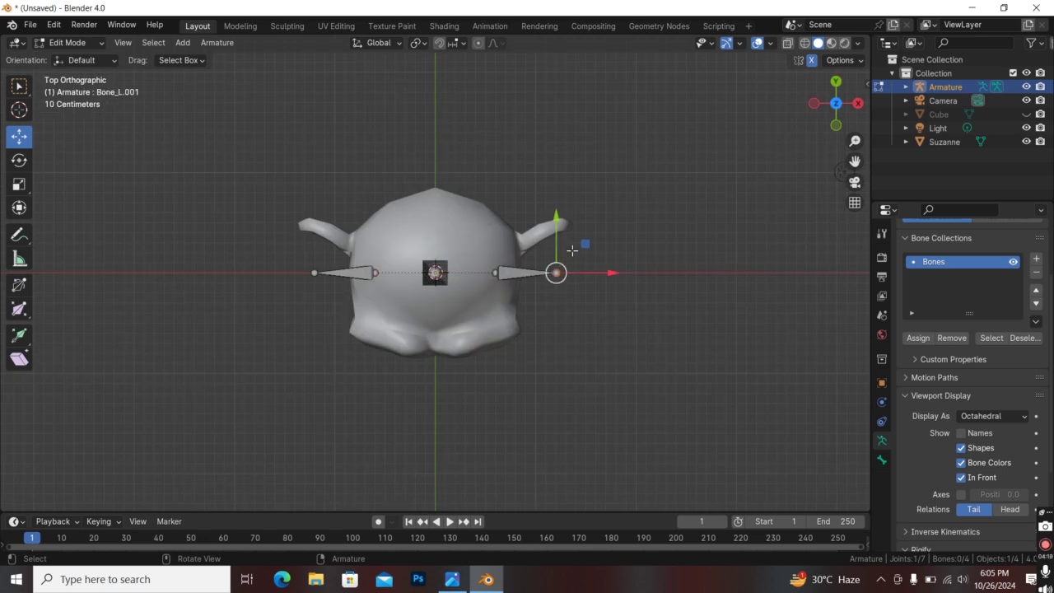
pyautogui.moveTo(554, 217); pyautogui.dragTo(555, 178)
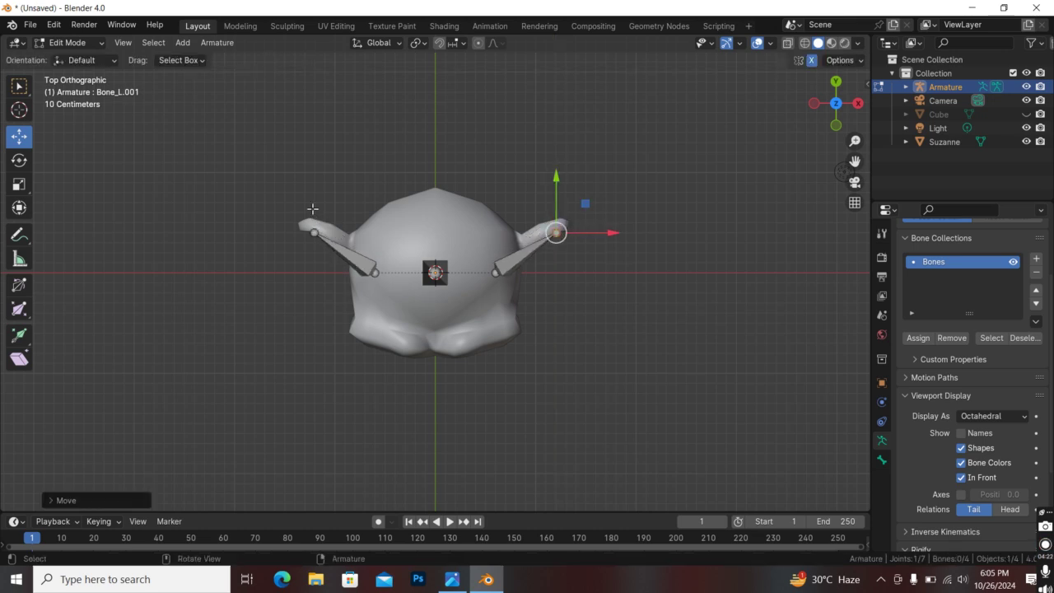
pyautogui.moveTo(617, 233); pyautogui.dragTo(625, 234)
# - Move the mirrored ear bones' base joints outward along X and back along Y so the bones lie inside the ears
pyautogui.click(494, 273)
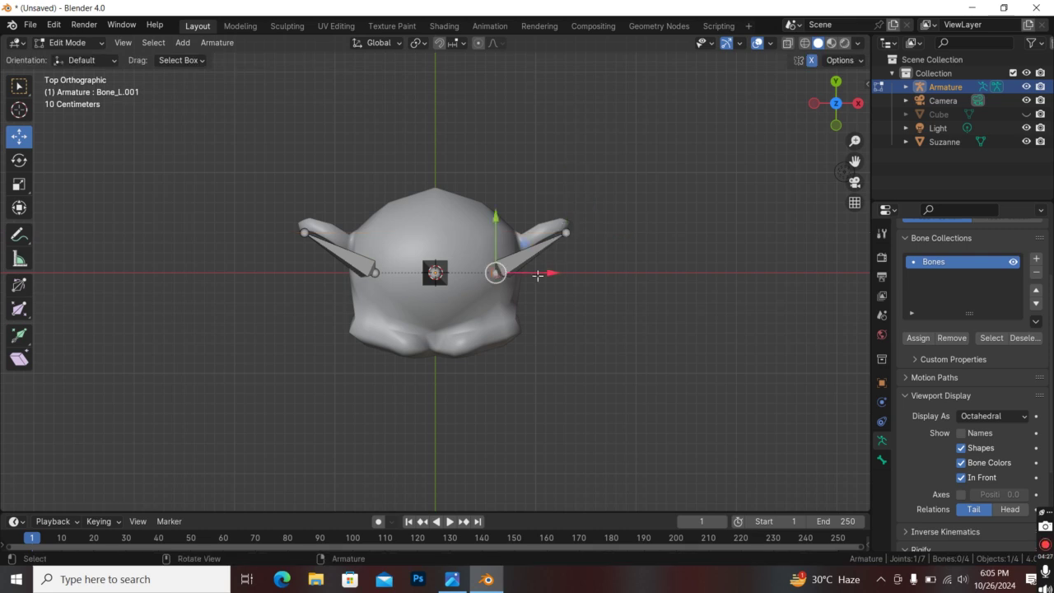
pyautogui.moveTo(552, 272); pyautogui.dragTo(572, 247)
pyautogui.moveTo(520, 217); pyautogui.dragTo(519, 204)
# - Select the two central bones and move them about 0.8 m forward along negative global Y to the front of the face
pyautogui.scroll(-1, 421, 264)
pyautogui.moveTo(420, 263); pyautogui.dragTo(426, 230, button='middle')
pyautogui.moveTo(491, 253); pyautogui.dragTo(329, 219, button='middle')
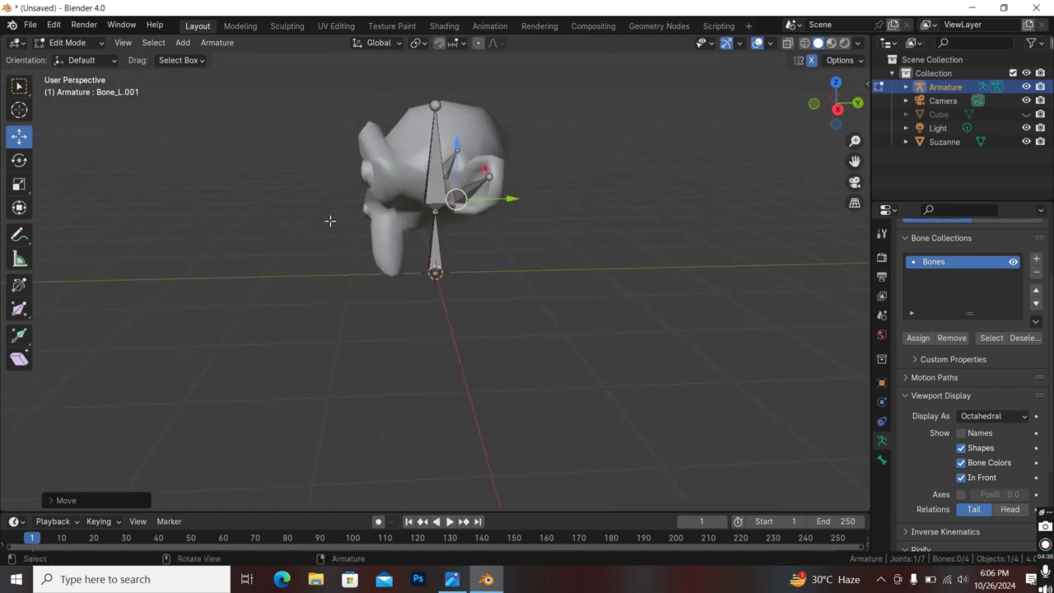
pyautogui.click(436, 264)
pyautogui.keyDown('shift'); pyautogui.click(441, 201); pyautogui.keyUp('shift')
pyautogui.press('g')
pyautogui.press('y')
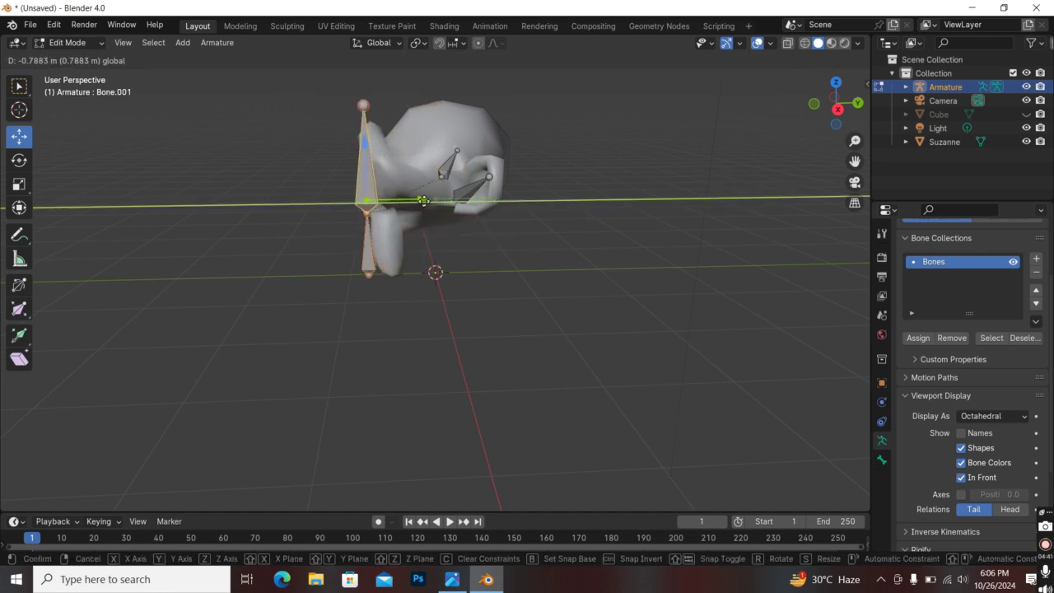
pyautogui.click(423, 201)
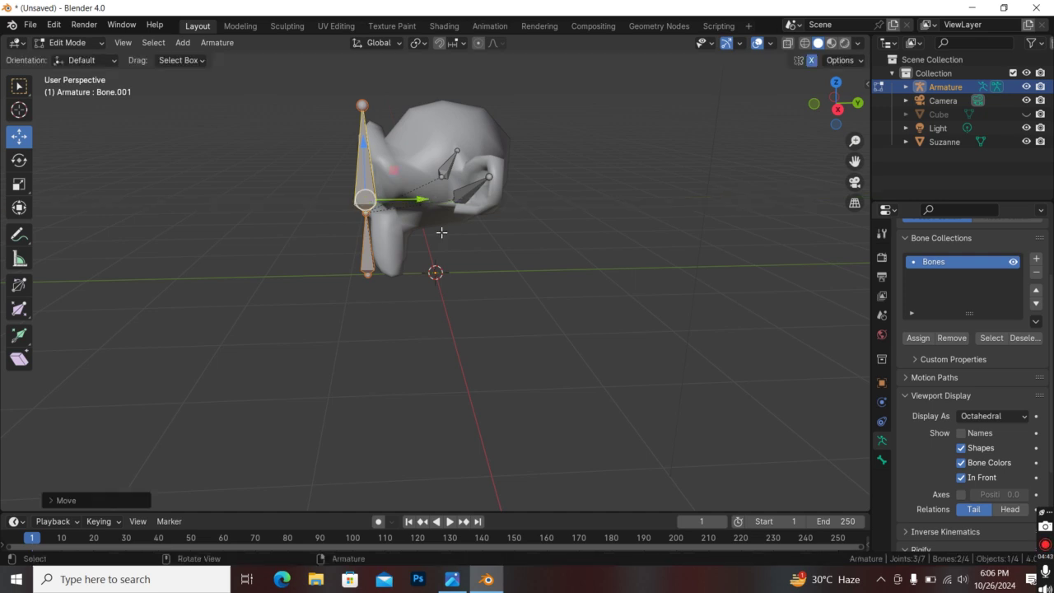
# - Check the bone placement from the front and return the armature to Object Mode
pyautogui.scroll(1, 423, 227)
pyautogui.moveTo(410, 173); pyautogui.dragTo(537, 173, button='middle')
pyautogui.scroll(-1, 435, 144)
pyautogui.moveTo(437, 145); pyautogui.dragTo(439, 151, button='middle')
pyautogui.scroll(1, 439, 150)
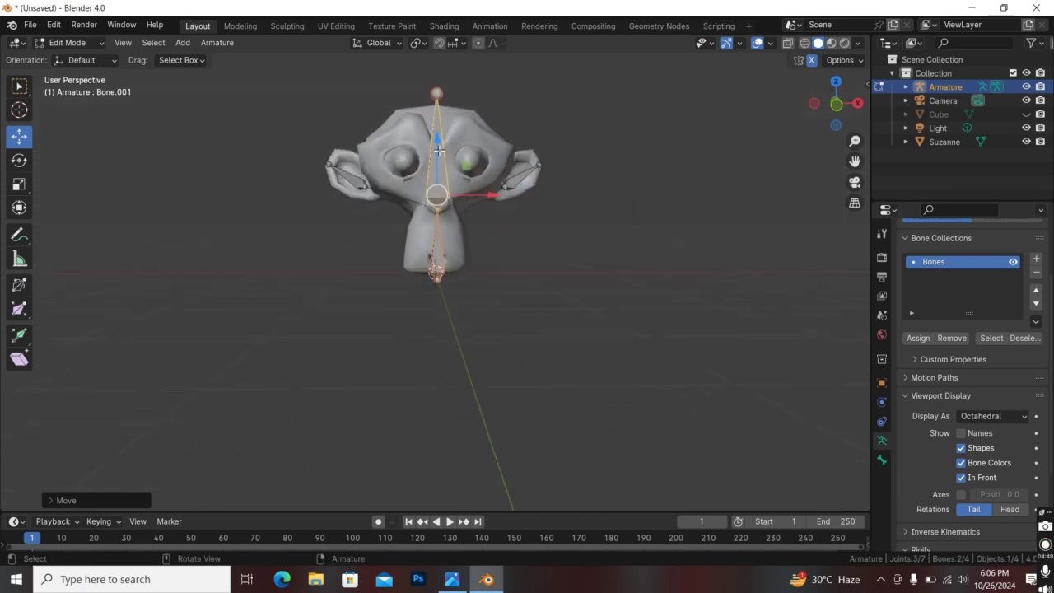
pyautogui.click(70, 42)
pyautogui.click(70, 61)
# - Select the monkey head and the armature, and parent the mesh to the armature With Automatic Weights
pyautogui.moveTo(415, 131); pyautogui.dragTo(445, 162, button='middle')
pyautogui.click(445, 181)
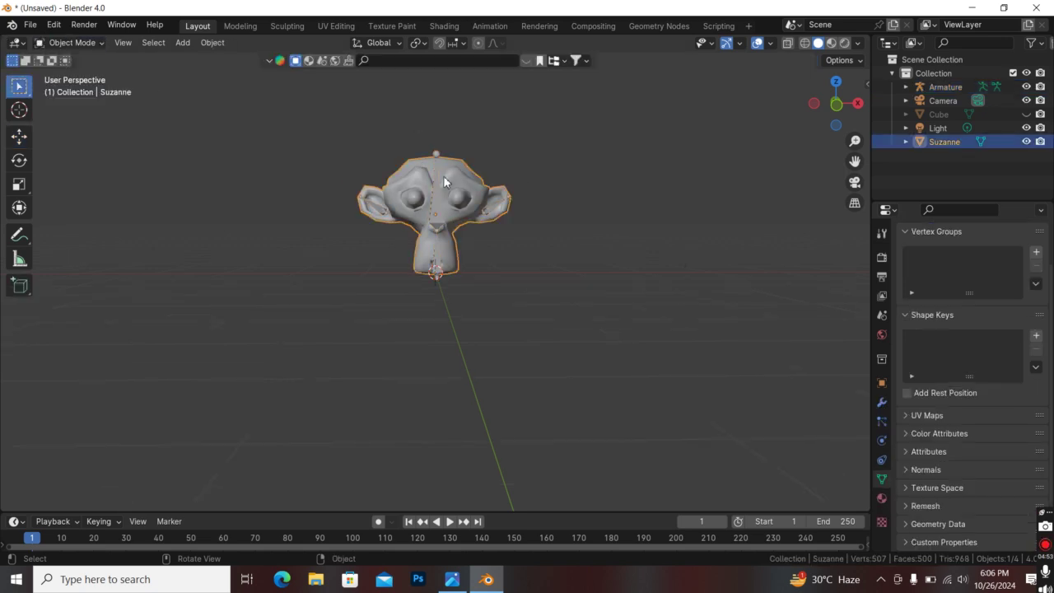
pyautogui.keyDown('shift'); pyautogui.click(434, 207); pyautogui.keyUp('shift')
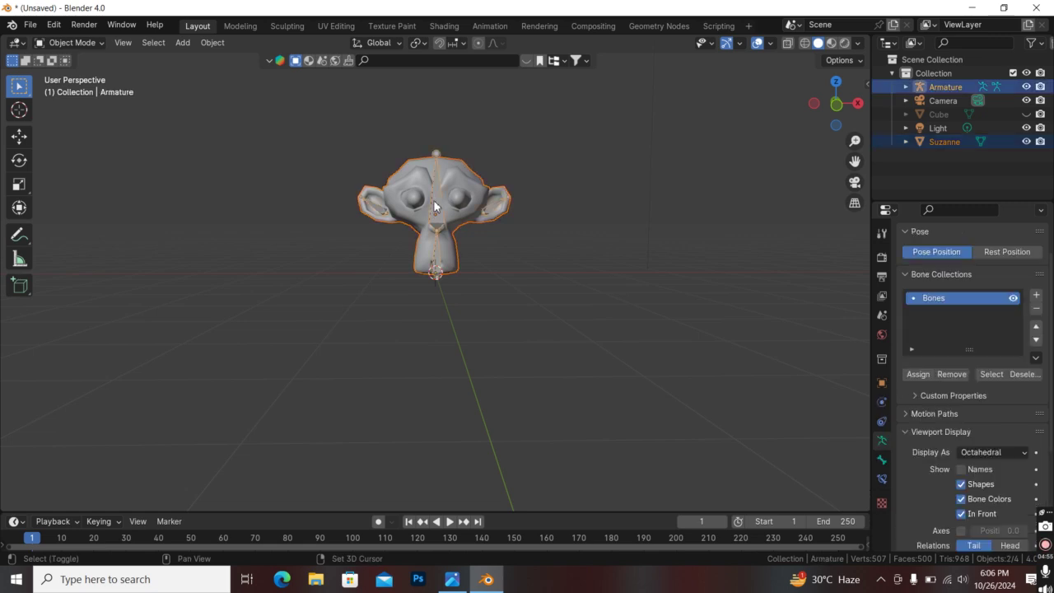
pyautogui.press('ctrl')
pyautogui.hotkey('ctrl', 'p')
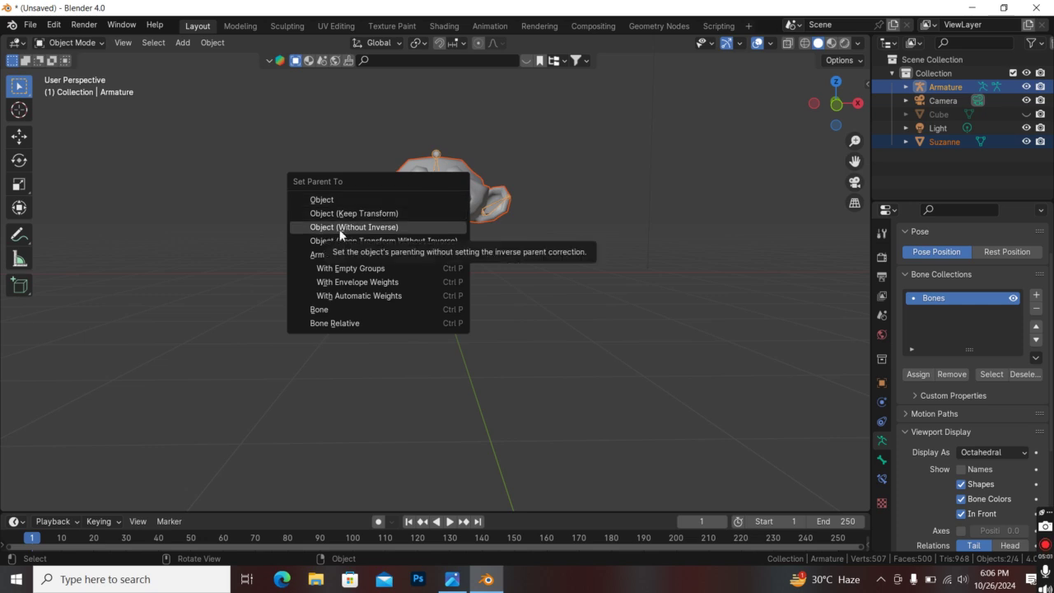
pyautogui.click(399, 298)
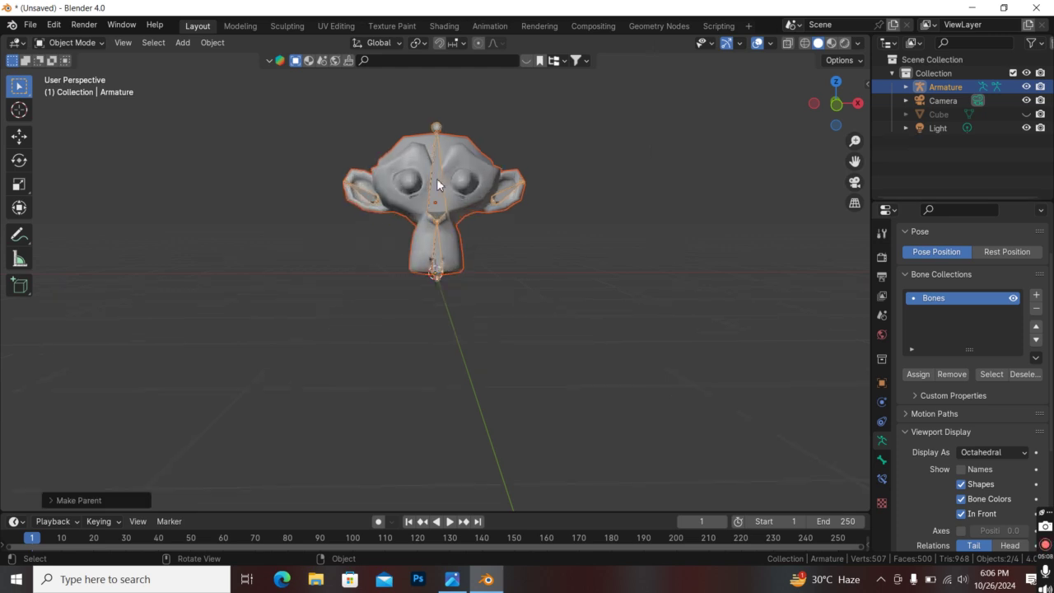
# - Switch the armature to Pose Mode and try rotating the left ear bone, Bone_L.001
pyautogui.click(91, 45)
pyautogui.click(84, 89)
pyautogui.click(493, 210)
pyautogui.press('r')
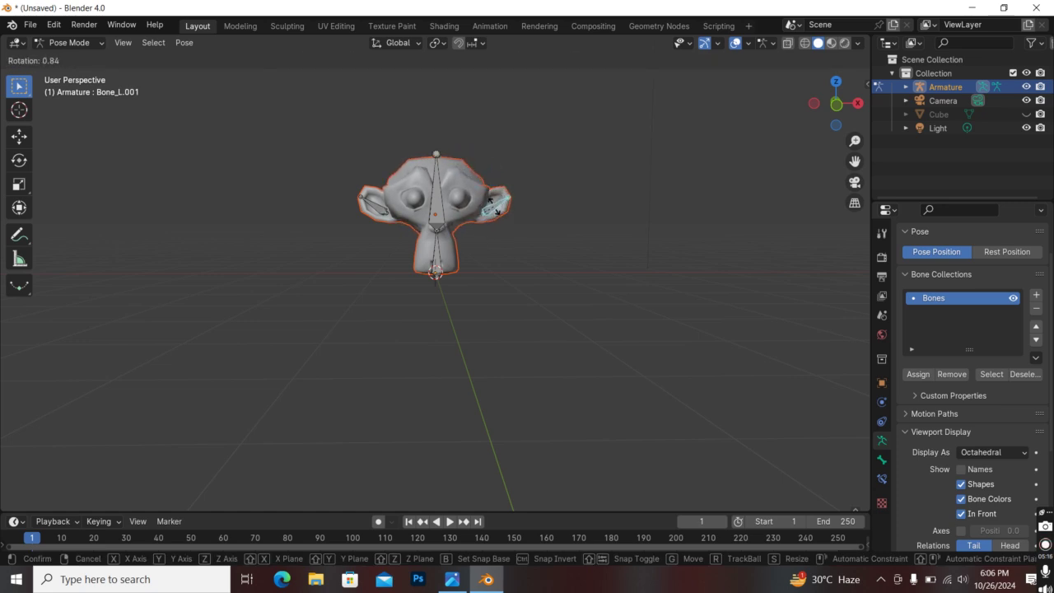
pyautogui.rightClick(492, 212)
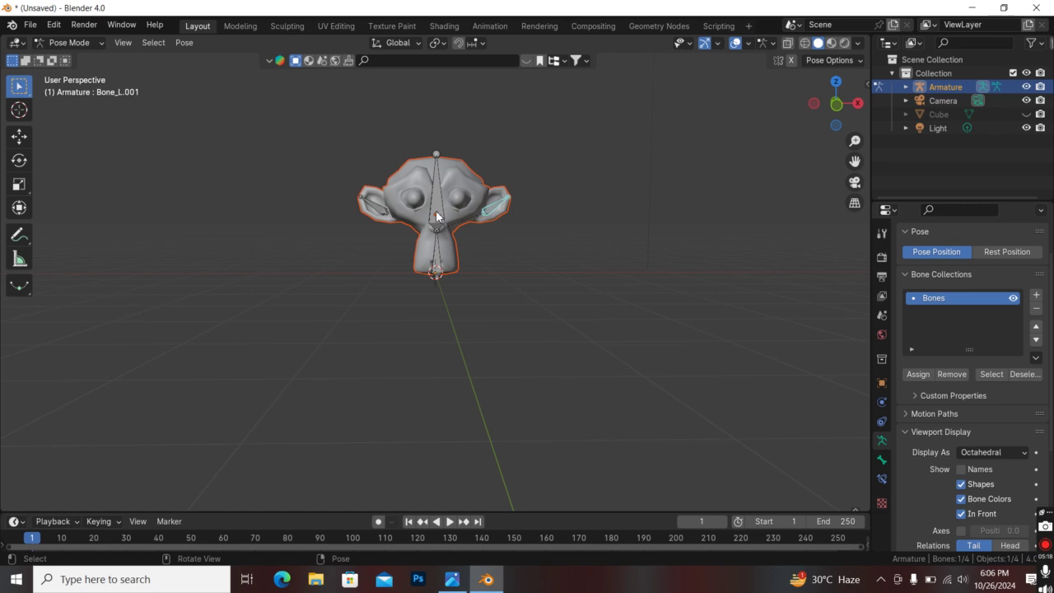
# - Try rotating the right ear bone, the lower chin bone and the upper head bone one at a time
pyautogui.click(370, 204)
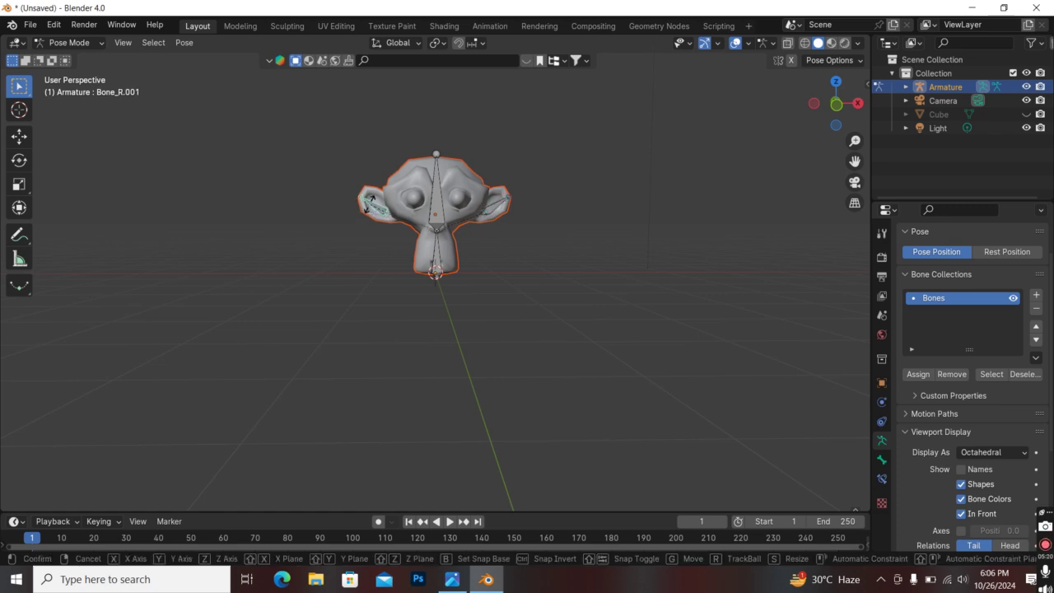
pyautogui.press('r')
pyautogui.rightClick(370, 212)
pyautogui.click(434, 265)
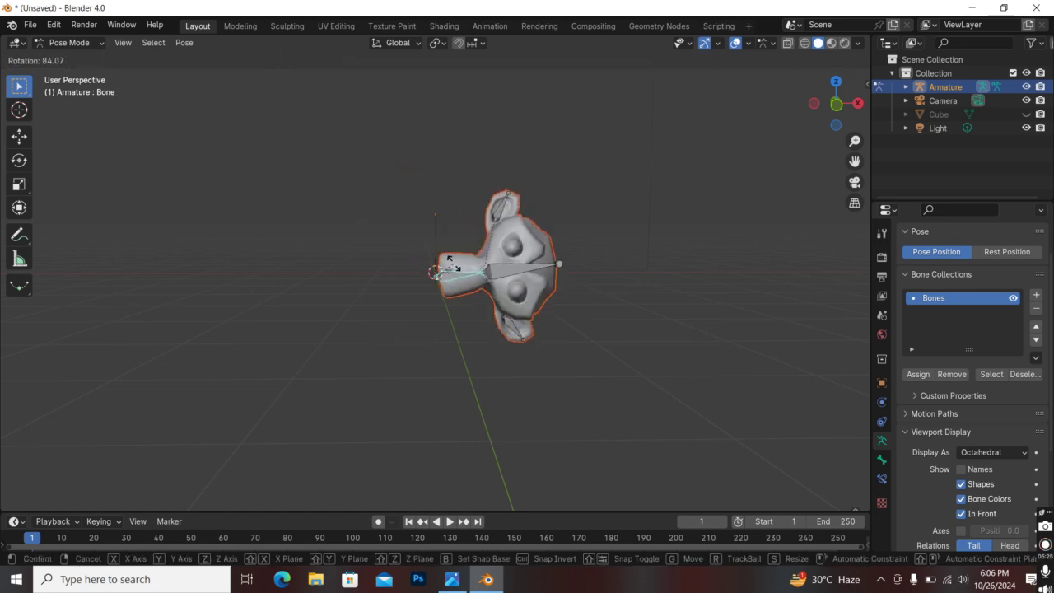
pyautogui.rightClick(428, 211)
pyautogui.click(437, 209)
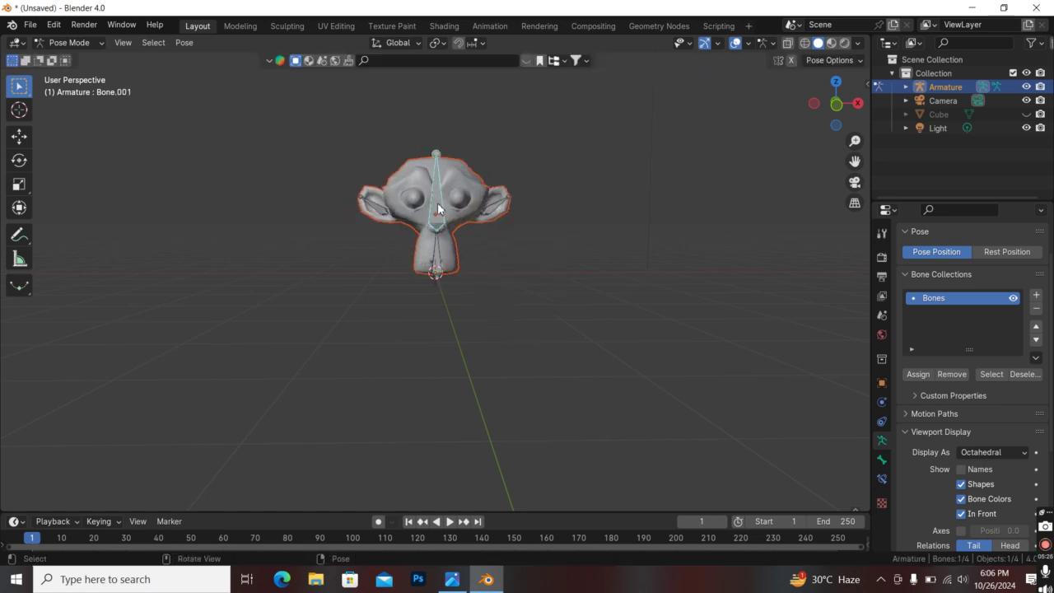
pyautogui.press('r')
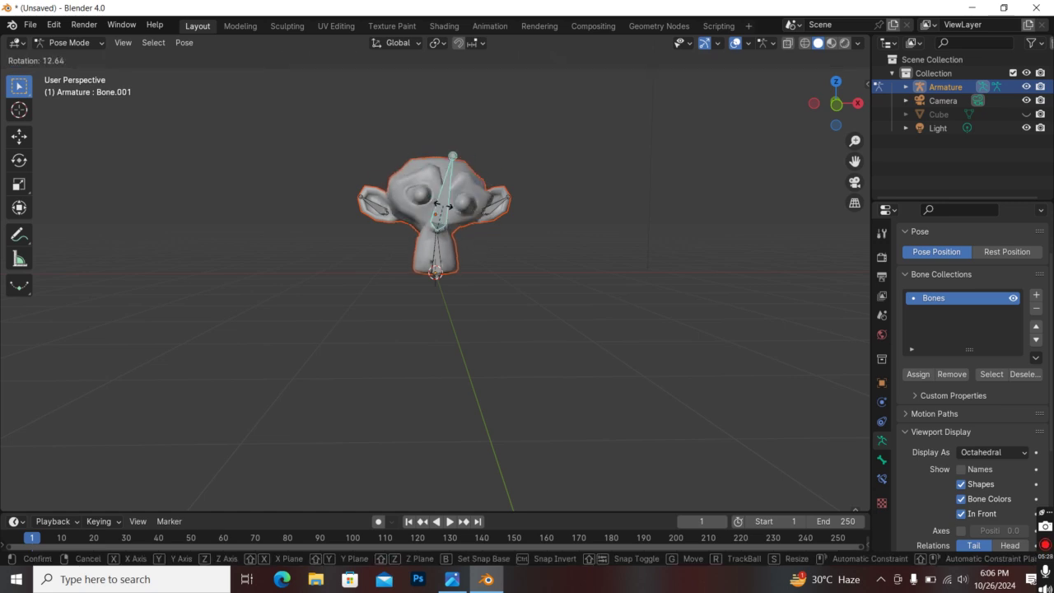
pyautogui.rightClick(443, 207)
# - Try rotating both ear bones and the upper head bone together around the global Z axis
pyautogui.click(494, 207)
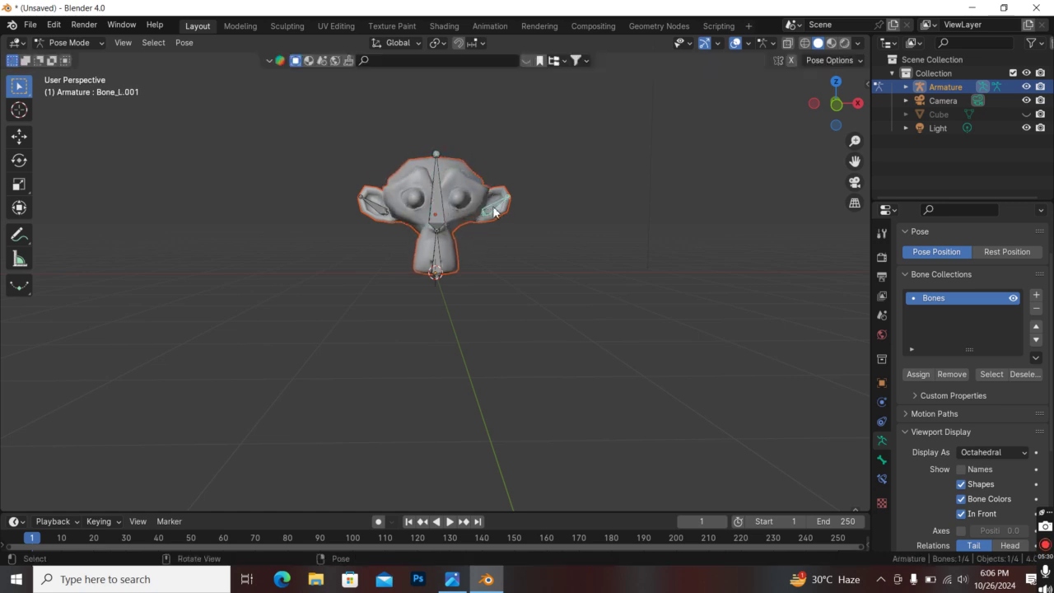
pyautogui.keyDown('shift'); pyautogui.click(440, 211); pyautogui.keyUp('shift')
pyautogui.keyDown('shift'); pyautogui.click(385, 216); pyautogui.keyUp('shift')
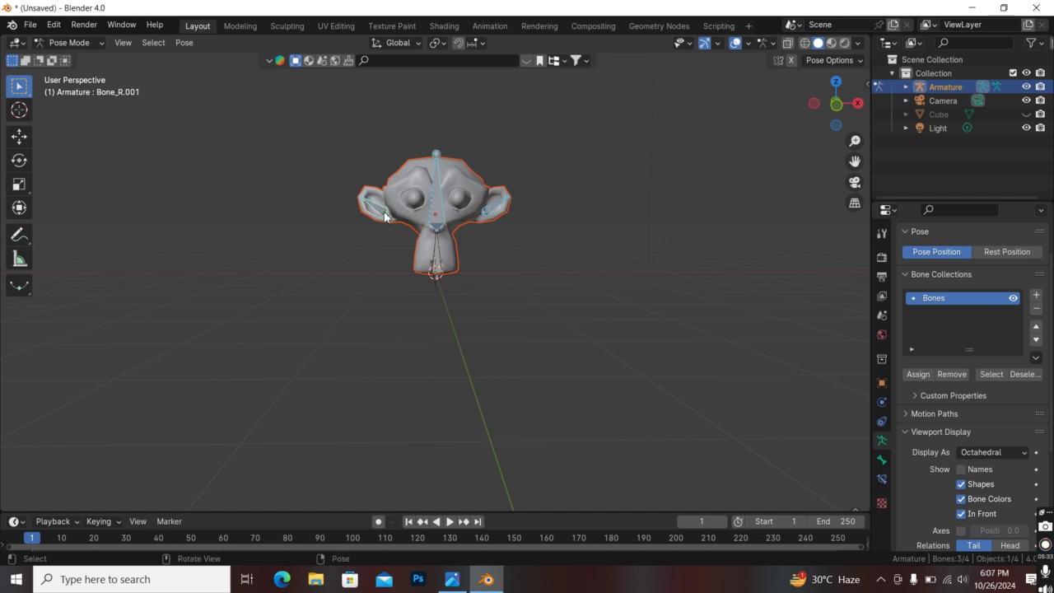
pyautogui.press('r')
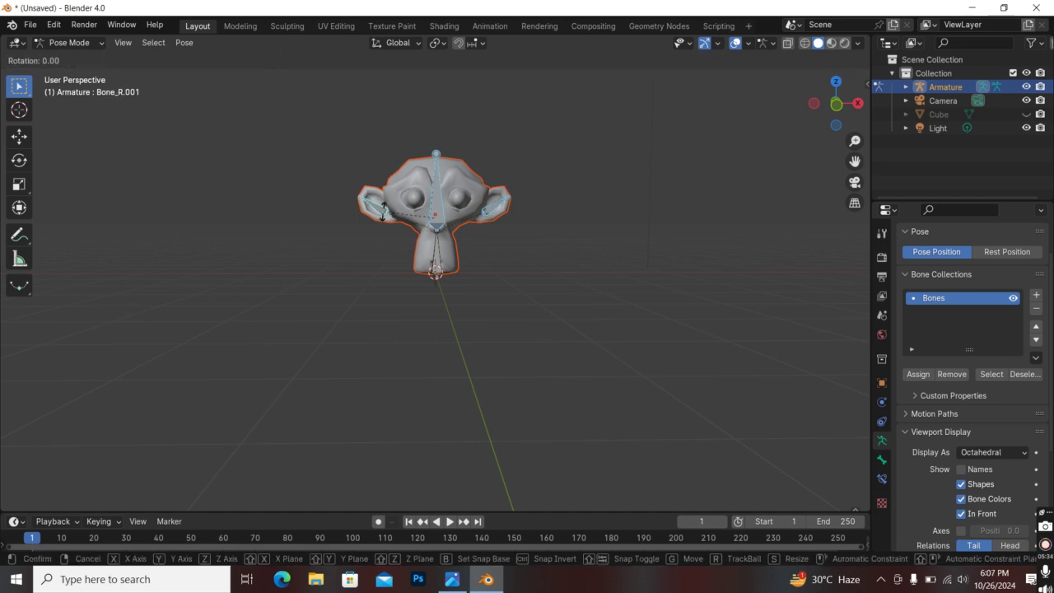
pyautogui.press('z')
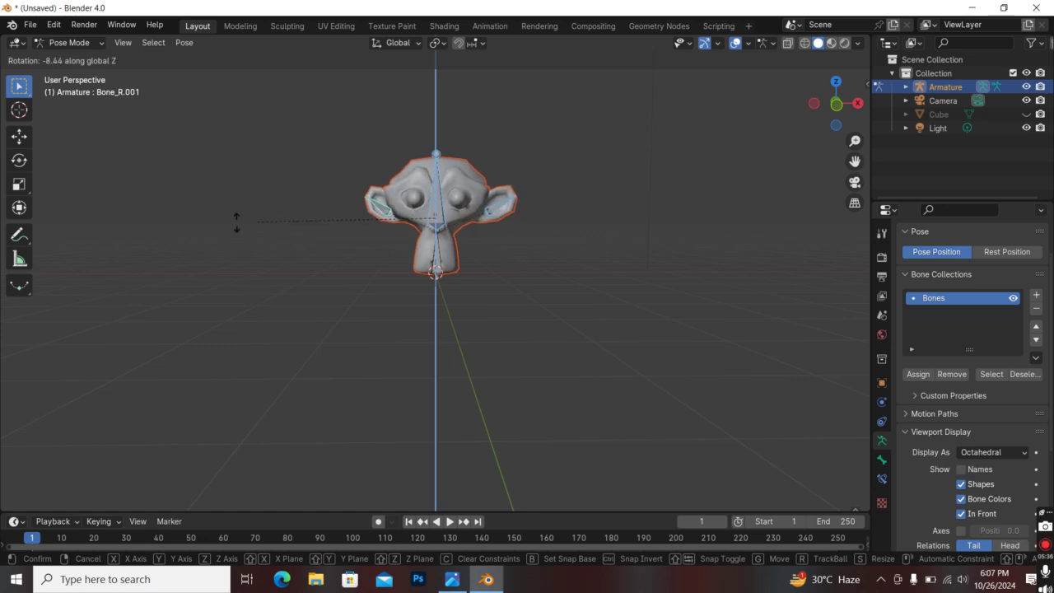
pyautogui.click(336, 198)
pyautogui.hotkey('ctrl', 'z')
pyautogui.hotkey('ctrl', 'z')
pyautogui.hotkey('ctrl', 'z')
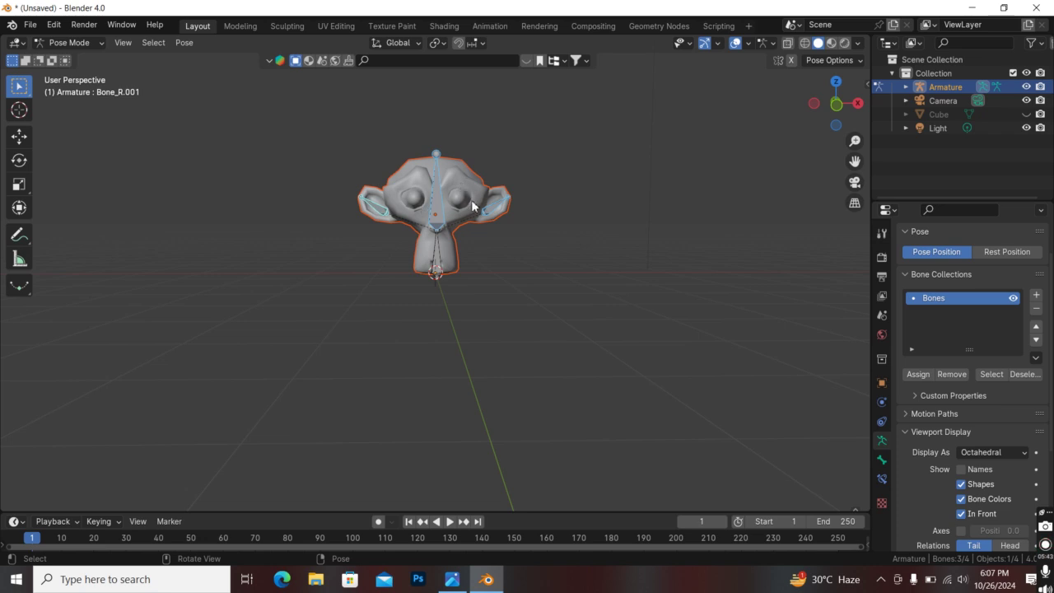
pyautogui.hotkey('ctrl', 'shift', 'z')
# - Try rotating only the ear bone Bone_L.001
pyautogui.click(500, 203)
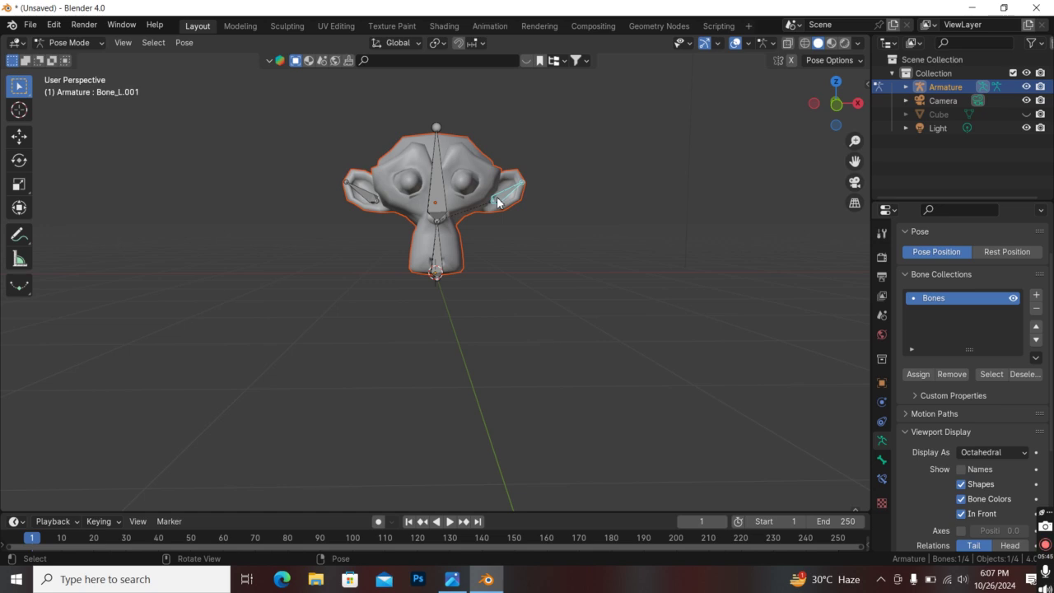
pyautogui.press('r')
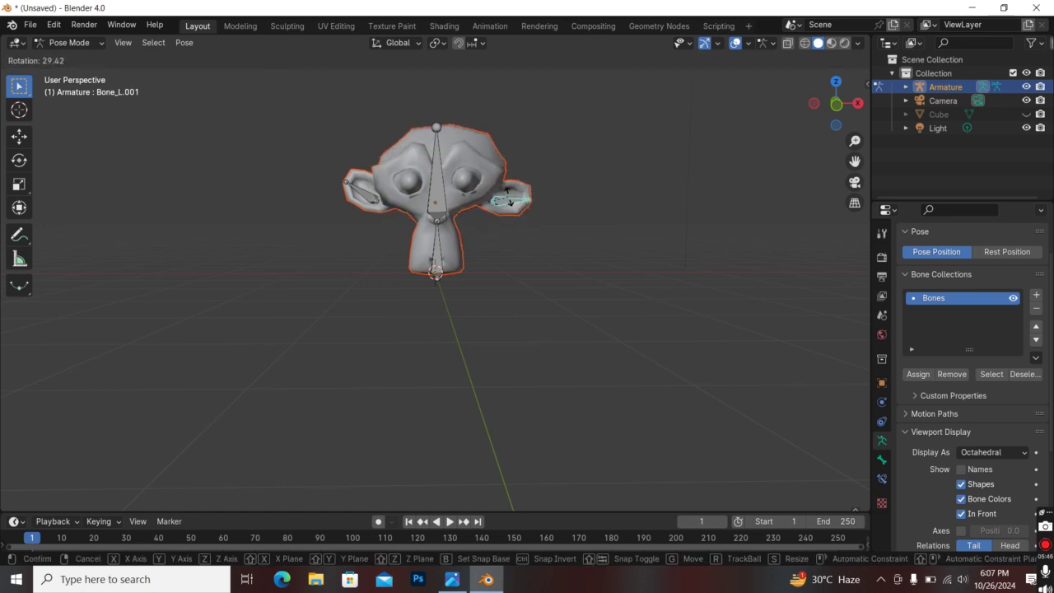
pyautogui.rightClick(504, 201)
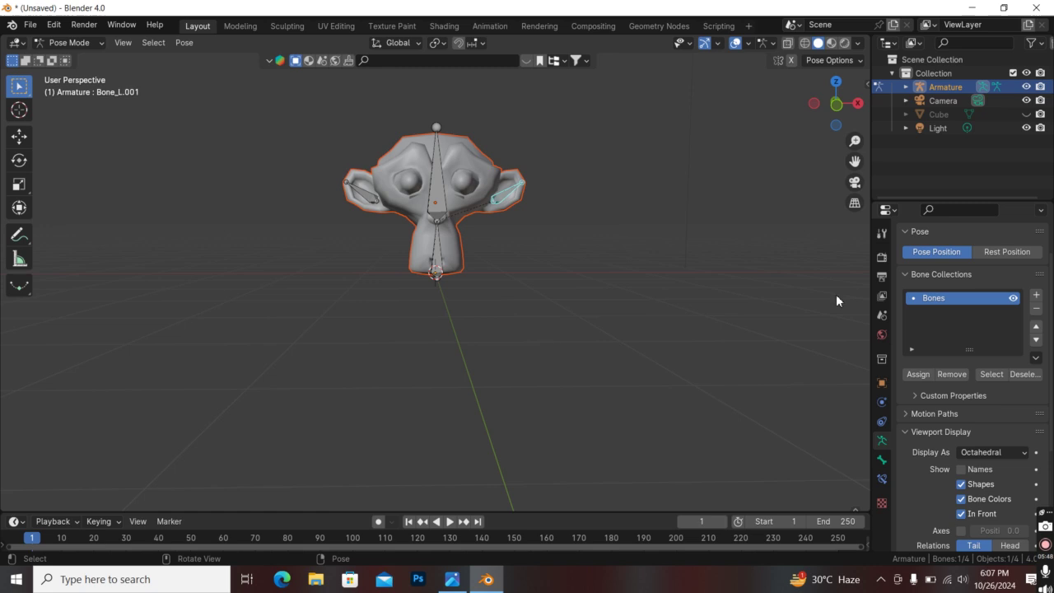
pyautogui.hotkey('ctrl', 'z')
pyautogui.hotkey('ctrl', 'shift', 'z')
pyautogui.hotkey('ctrl', 'z')
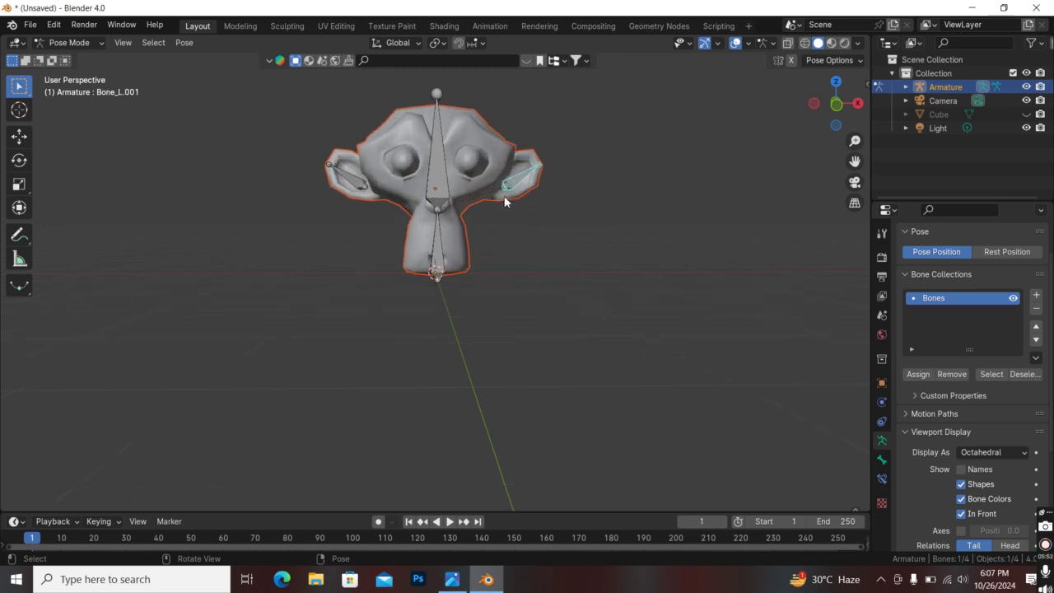
# - Rename the lower chin bone NECK and the upper head bone HEAD
pyautogui.click(440, 262)
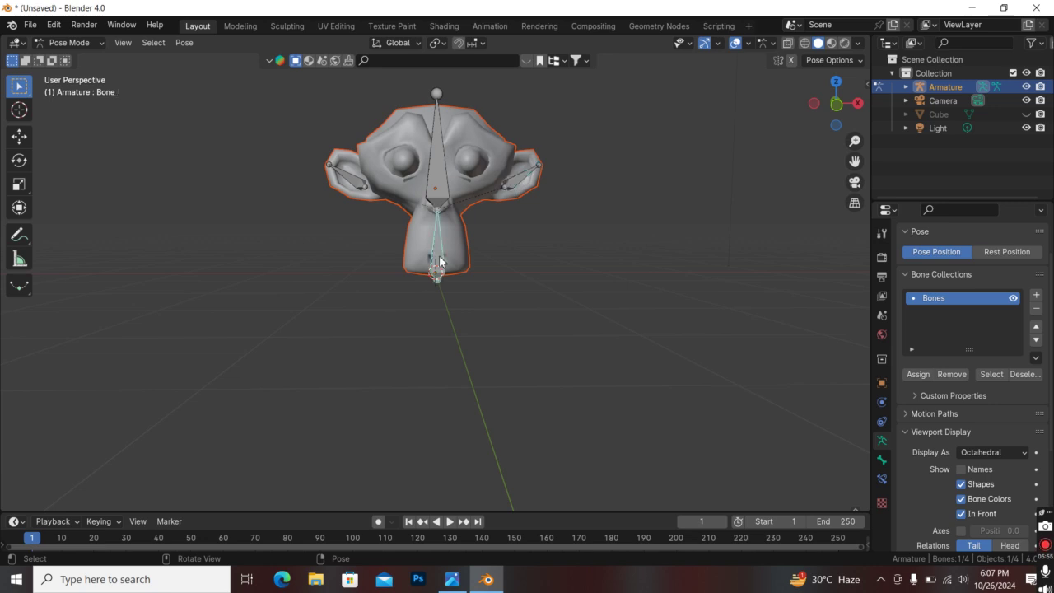
pyautogui.press('F2')
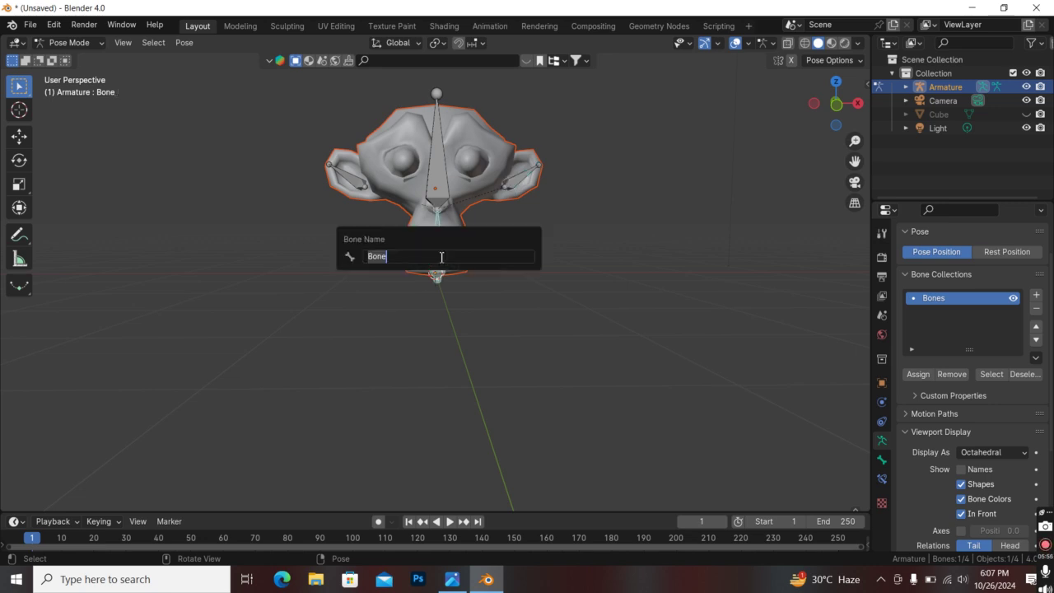
pyautogui.write('NECK')
pyautogui.press('Return')
pyautogui.click(440, 158)
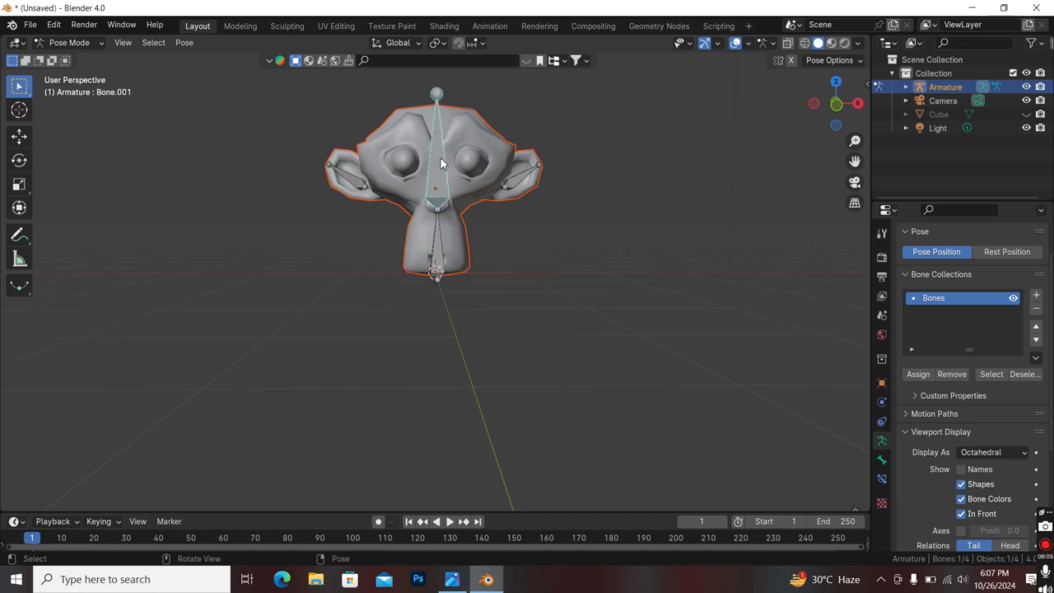
pyautogui.press('F2')
pyautogui.write('HEAD')
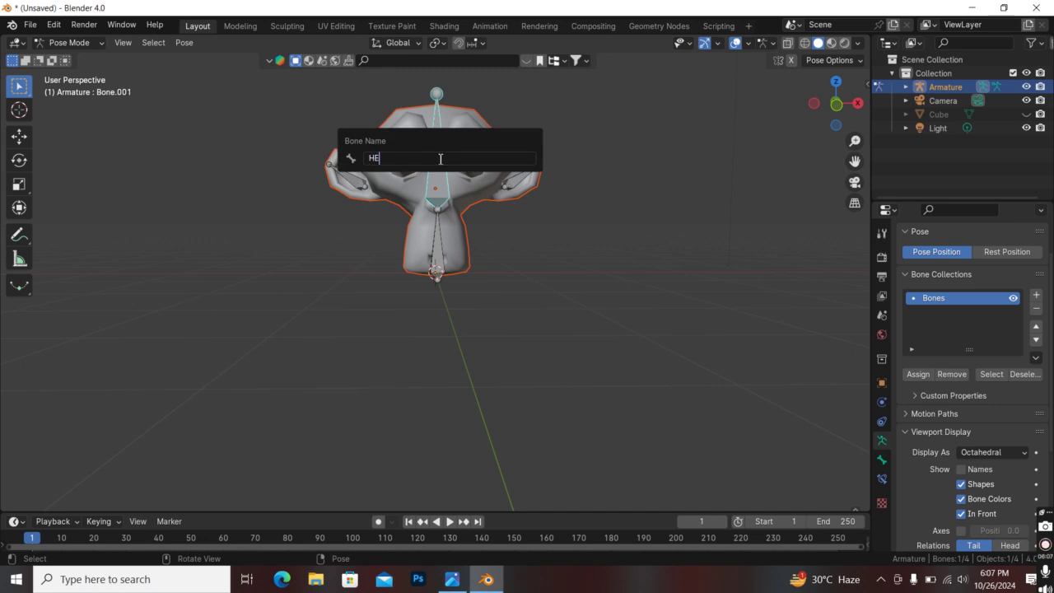
pyautogui.press('Return')
# - Rename the ear bone Bone_L.001 as RIGHT and the opposite ear bone Bone_R.001 as LEFT
pyautogui.click(514, 184)
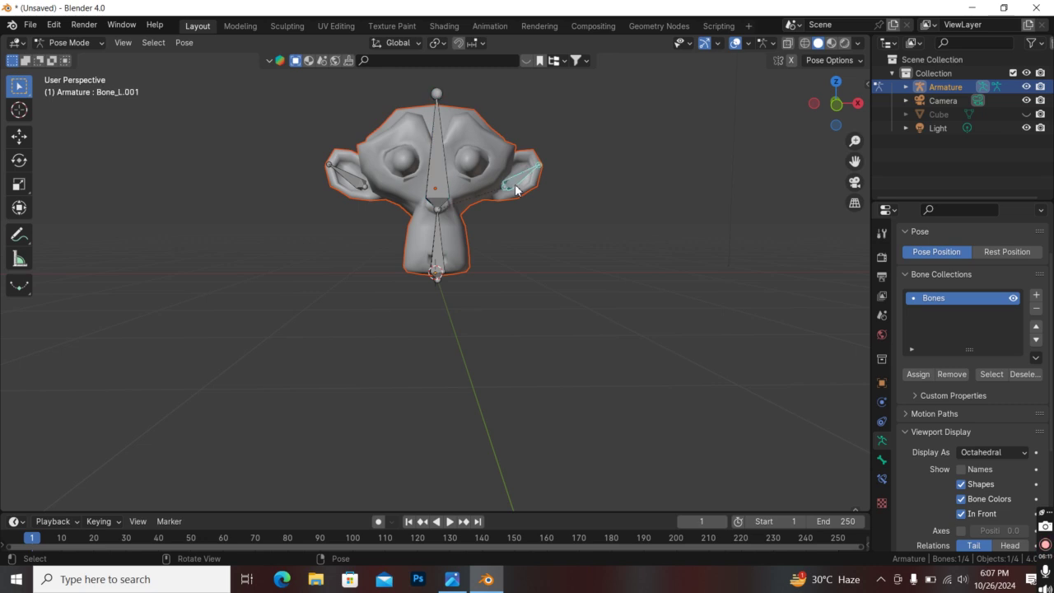
pyautogui.press('F2')
pyautogui.write('RIGHT')
pyautogui.press('Return')
pyautogui.click(353, 187)
pyautogui.press('F2')
pyautogui.write('LEFT')
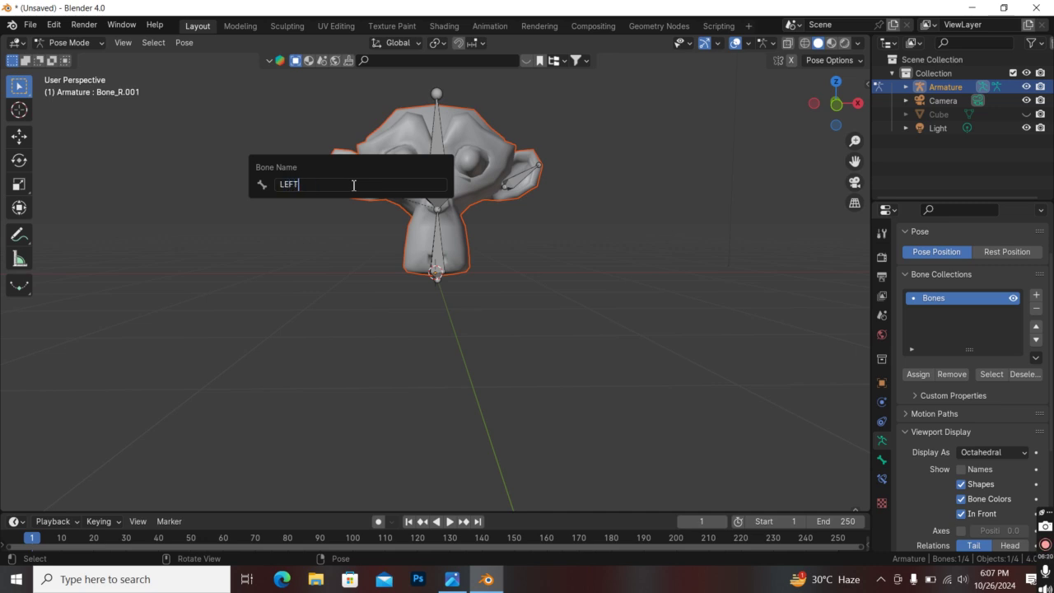
pyautogui.press('Return')
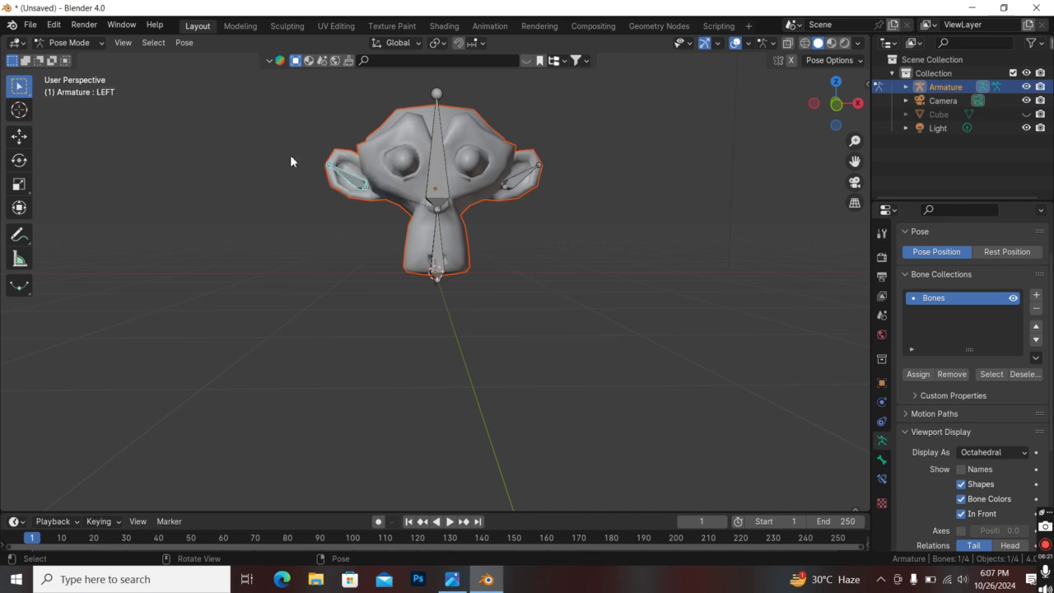
# - Leave Pose Mode for Object Mode and put the monkey head mesh into Weight Paint mode
pyautogui.click(426, 163)
pyautogui.click(98, 42)
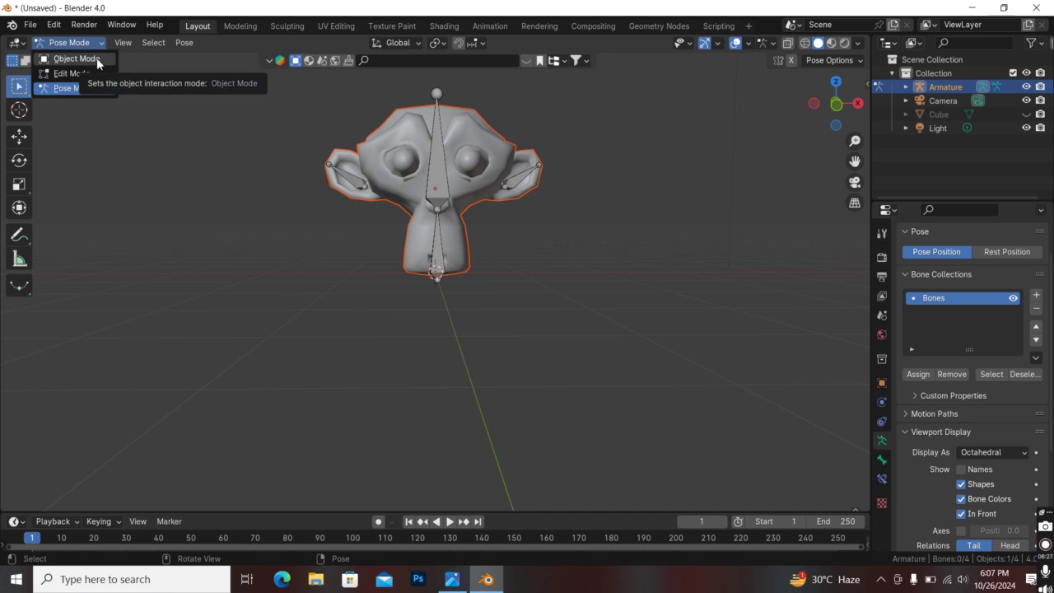
pyautogui.click(97, 58)
pyautogui.click(382, 153)
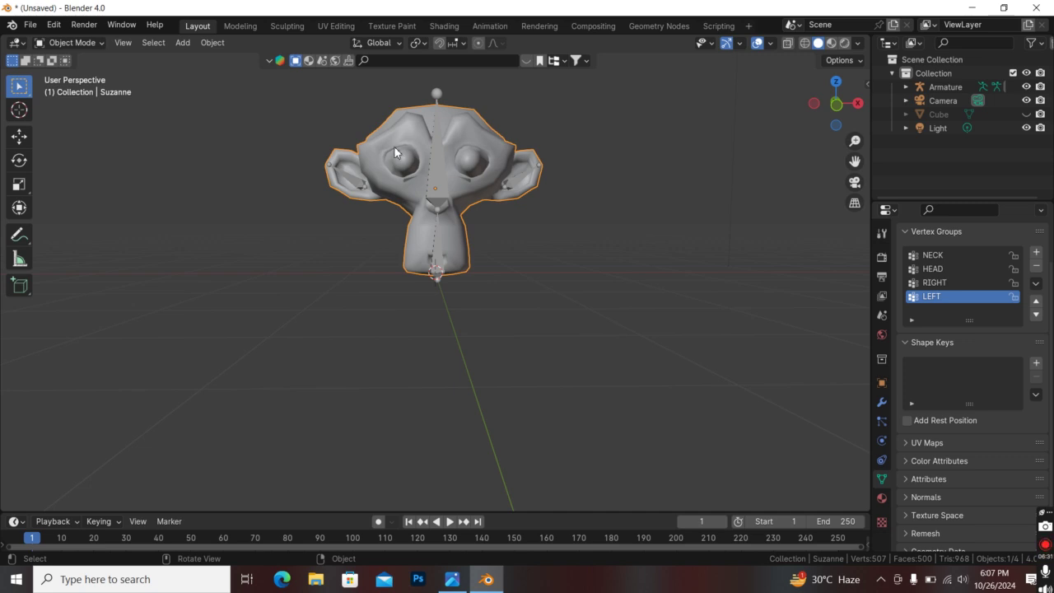
pyautogui.click(69, 42)
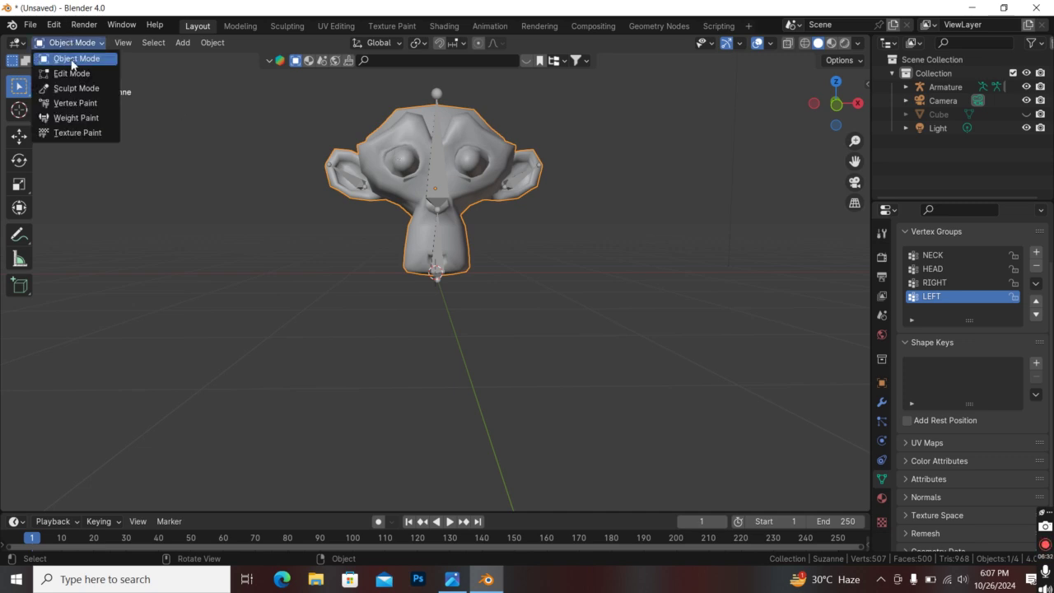
pyautogui.click(78, 118)
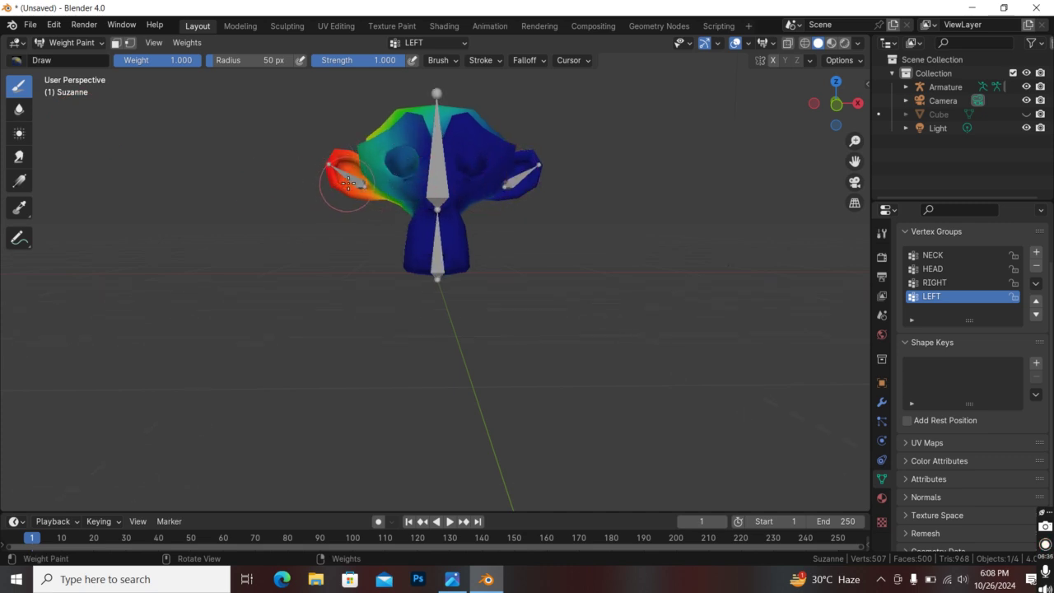
# - Make RIGHT the active vertex group and inspect its weights around the ear and skull
pyautogui.click(940, 285)
pyautogui.scroll(2, 528, 181)
pyautogui.scroll(-1, 544, 162)
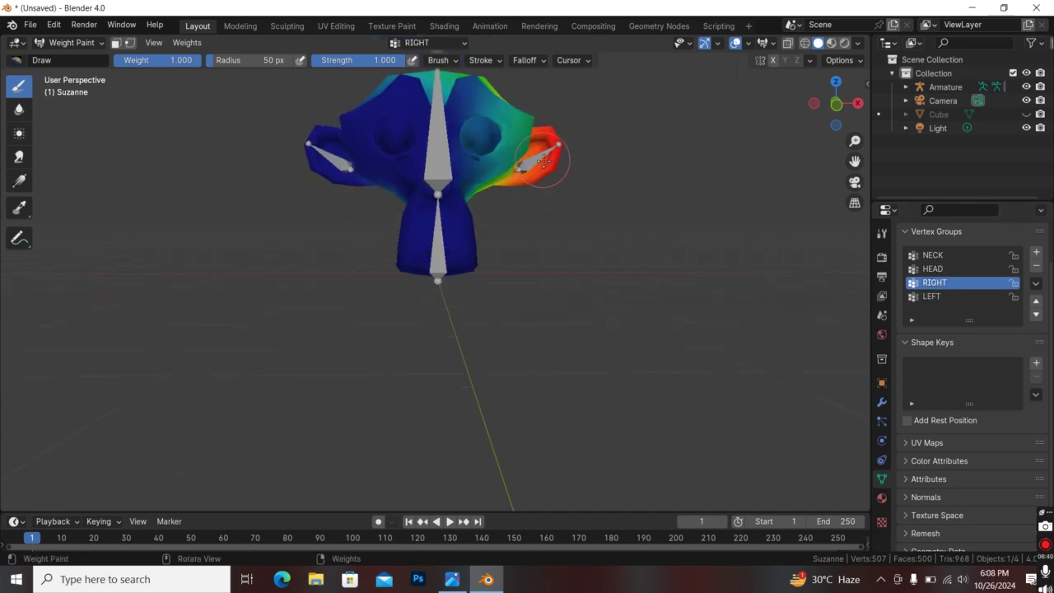
pyautogui.moveTo(544, 161); pyautogui.dragTo(548, 198, button='middle')
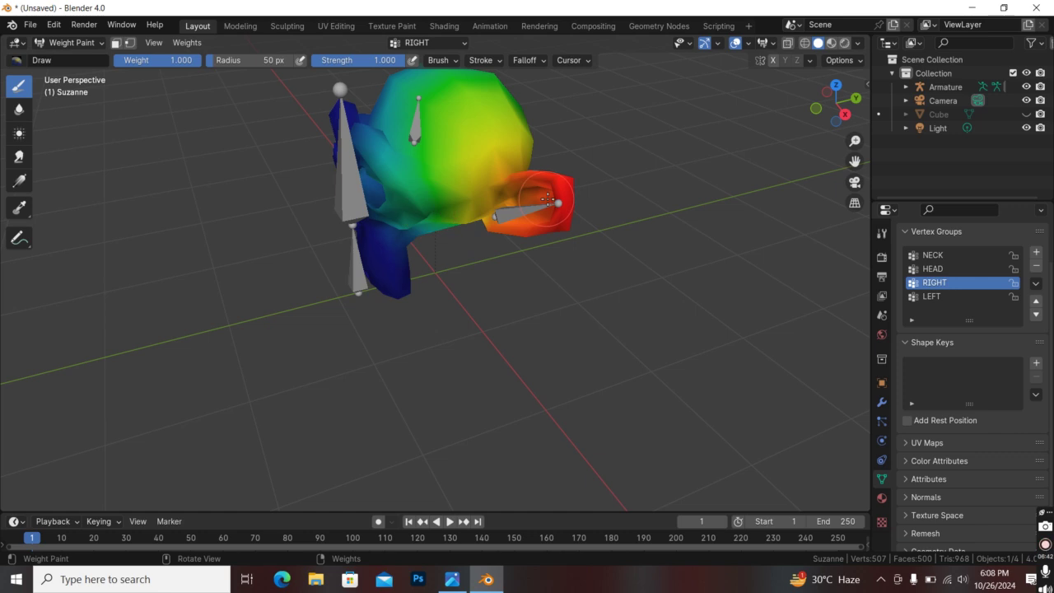
pyautogui.scroll(3, 536, 202)
pyautogui.scroll(-1, 543, 198)
# - Compare the face and vertex selection masks for weight painting, leaving the face selection mask enabled
pyautogui.click(130, 42)
pyautogui.click(128, 43)
pyautogui.click(116, 44)
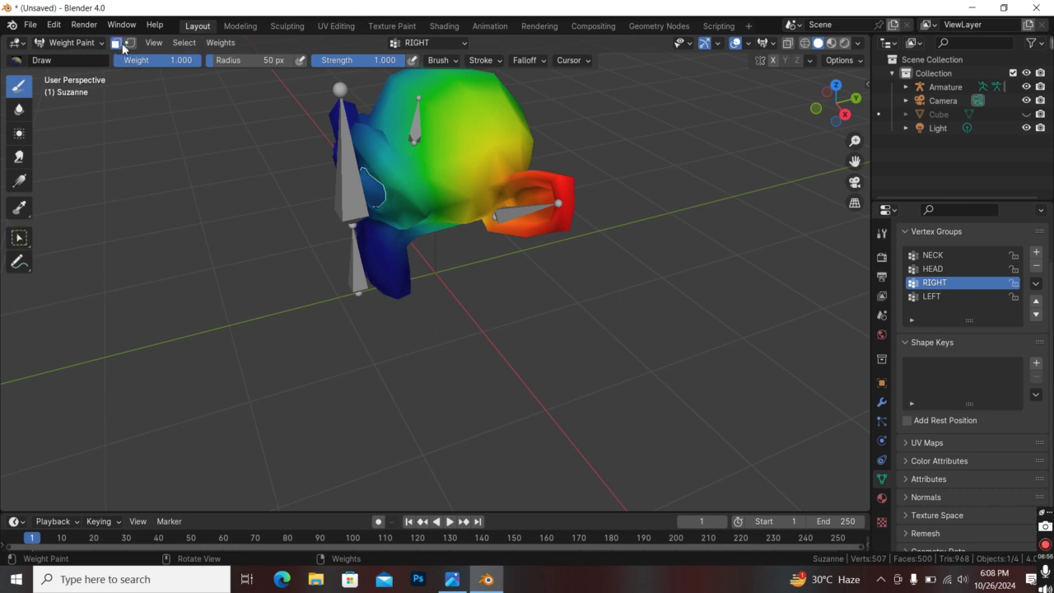
pyautogui.click(129, 45)
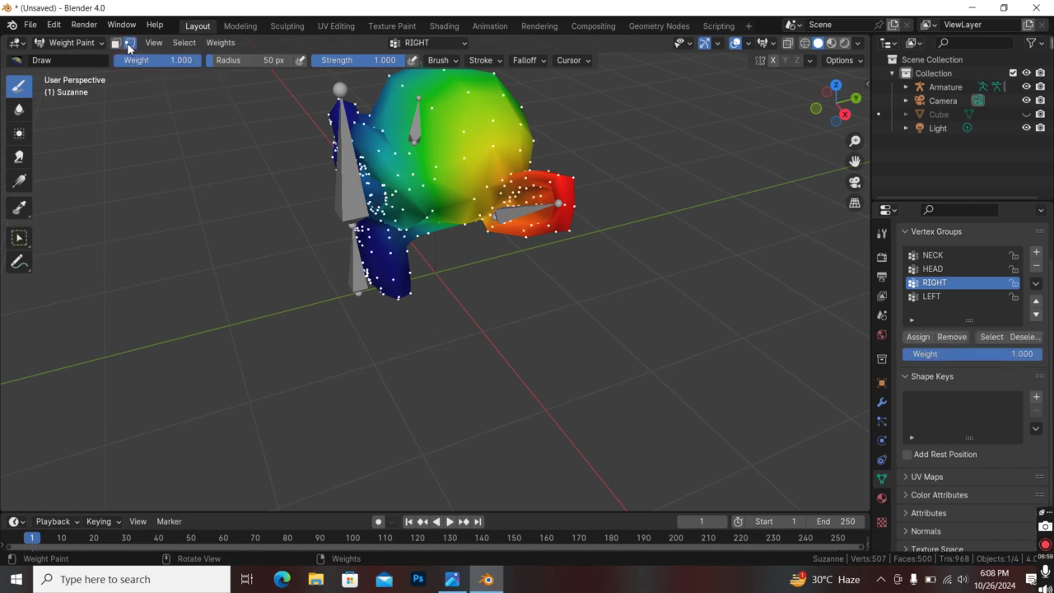
pyautogui.click(115, 44)
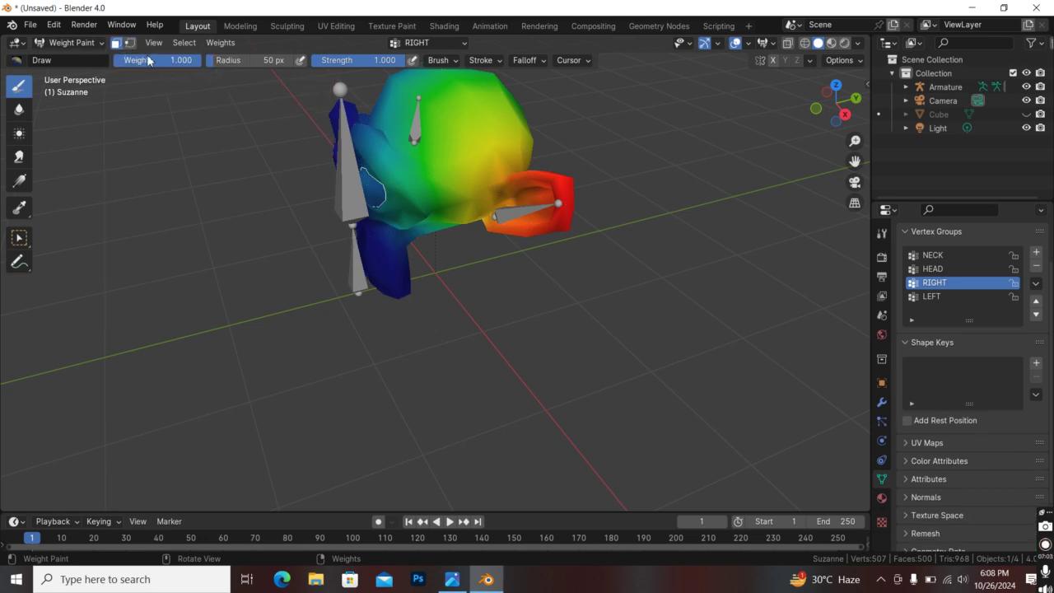
# - Remove the RIGHT group's weights from the side and back of the skull using the Subtract brush
pyautogui.click(15, 61)
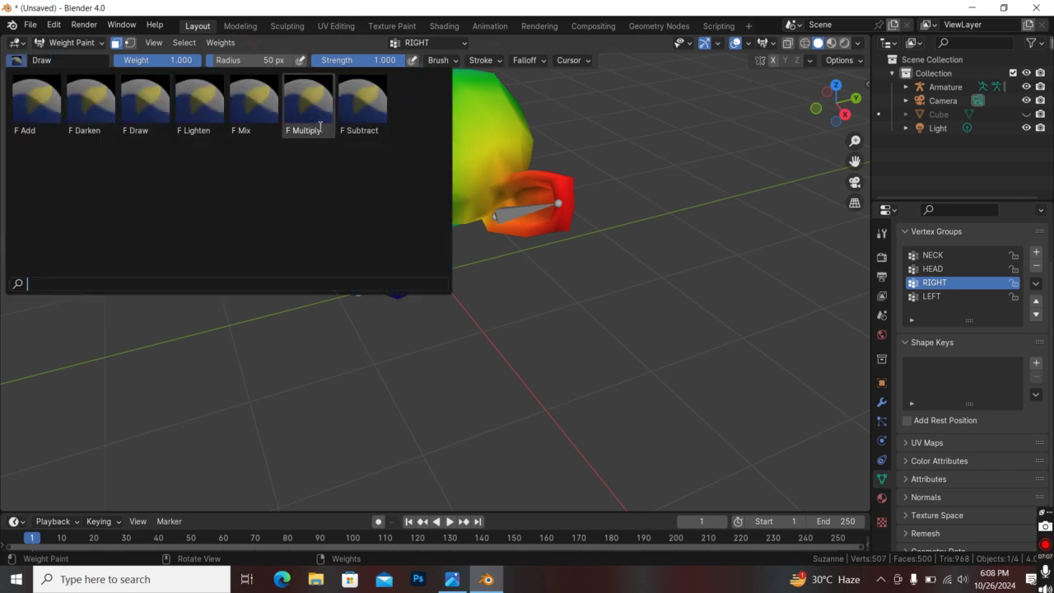
pyautogui.click(363, 108)
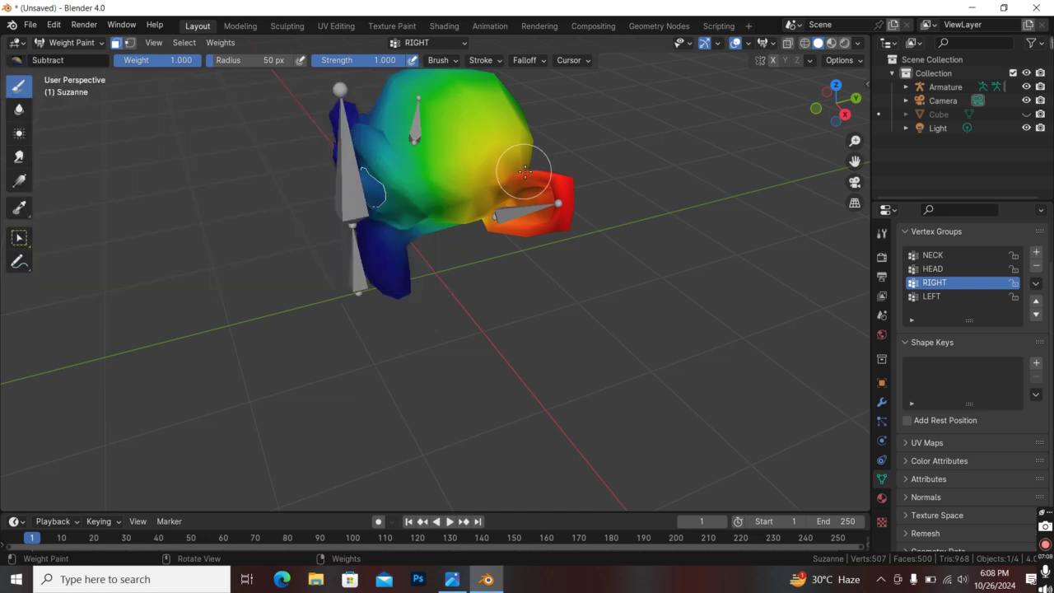
pyautogui.moveTo(459, 146)
pyautogui.mouseDown()
pyautogui.moveTo(422, 168)
pyautogui.moveTo(477, 110)
pyautogui.moveTo(493, 148)
pyautogui.moveTo(437, 193)
pyautogui.moveTo(410, 191)
pyautogui.moveTo(424, 210)
pyautogui.moveTo(478, 128)
pyautogui.moveTo(377, 118)
pyautogui.moveTo(468, 123)
pyautogui.mouseUp()
pyautogui.moveTo(469, 123)
pyautogui.mouseDown(button='middle')
pyautogui.moveTo(414, 135)
pyautogui.moveTo(305, 125)
pyautogui.mouseUp(button='middle')
pyautogui.moveTo(363, 135)
pyautogui.mouseDown()
pyautogui.moveTo(440, 160)
pyautogui.moveTo(461, 223)
pyautogui.moveTo(447, 184)
pyautogui.moveTo(456, 197)
pyautogui.moveTo(481, 189)
pyautogui.moveTo(478, 135)
pyautogui.moveTo(489, 149)
pyautogui.mouseUp()
pyautogui.scroll(3, 459, 176)
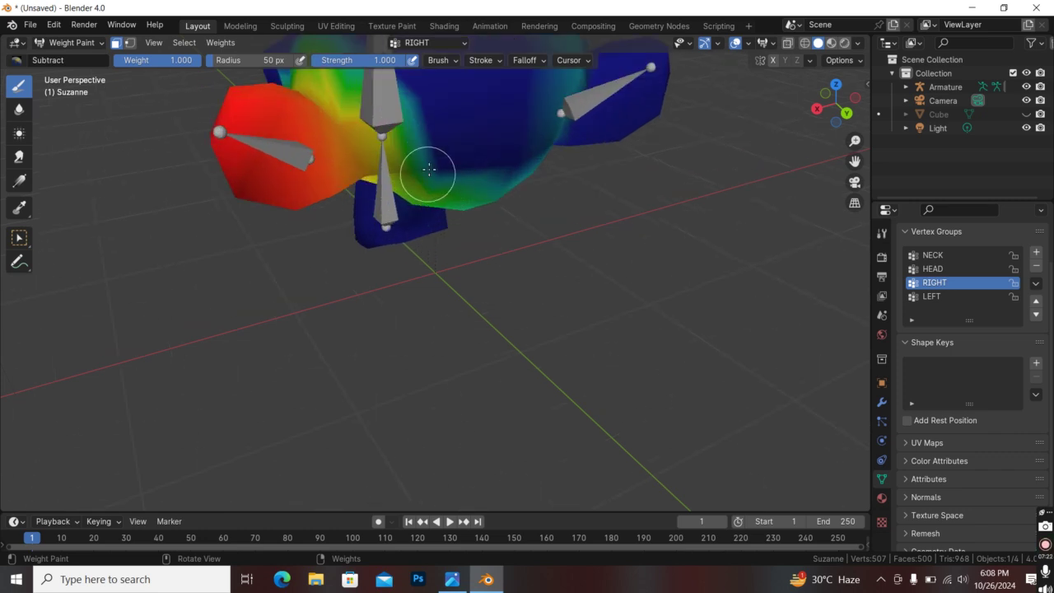
pyautogui.moveTo(396, 189); pyautogui.dragTo(464, 155, button='middle')
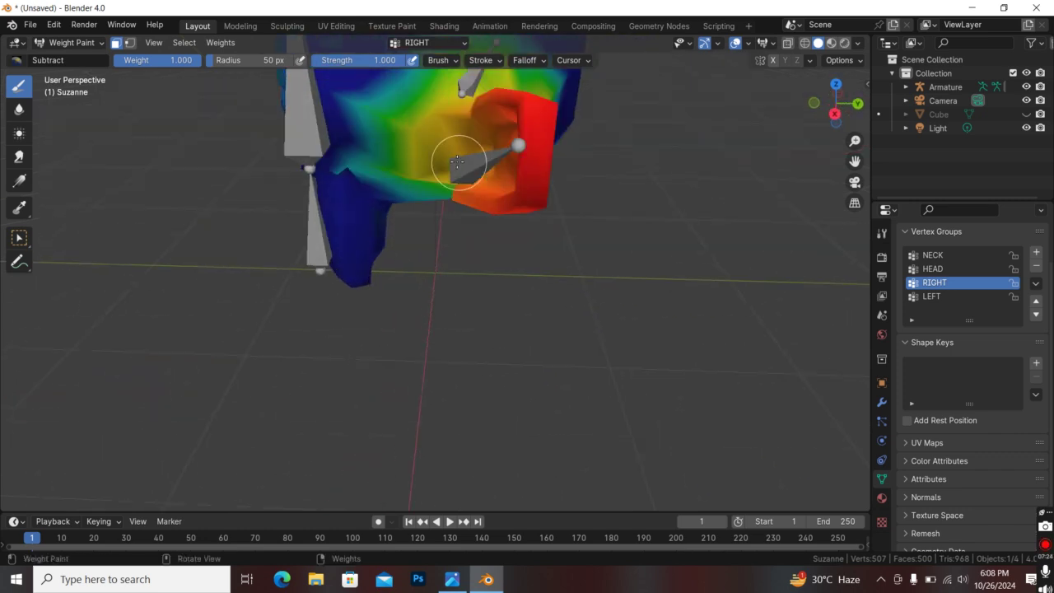
pyautogui.scroll(-4, 407, 161)
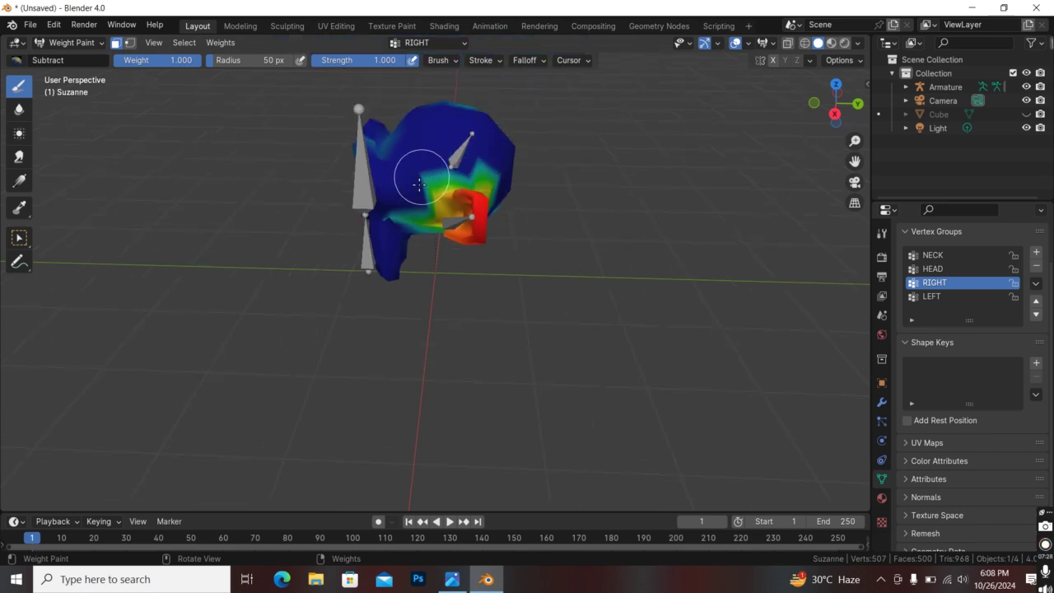
pyautogui.scroll(1, 412, 184)
# - Paint the ear of the RIGHT group with the Draw brush at weight 1.000 to strengthen its influence
pyautogui.click(38, 59)
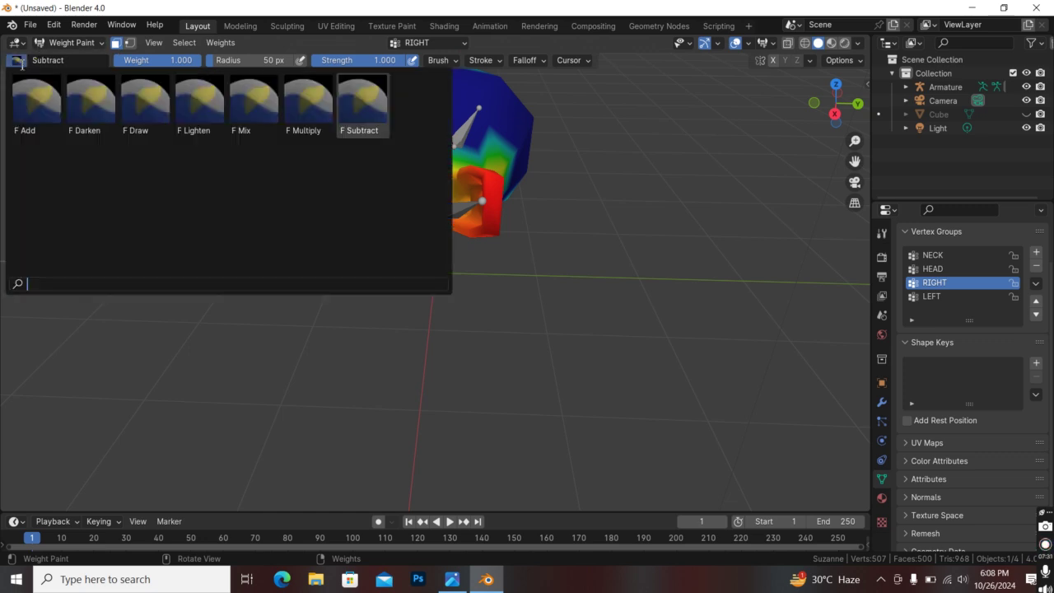
pyautogui.click(137, 115)
pyautogui.moveTo(489, 197)
pyautogui.mouseDown(button='middle')
pyautogui.moveTo(531, 180)
pyautogui.moveTo(529, 209)
pyautogui.mouseUp(button='middle')
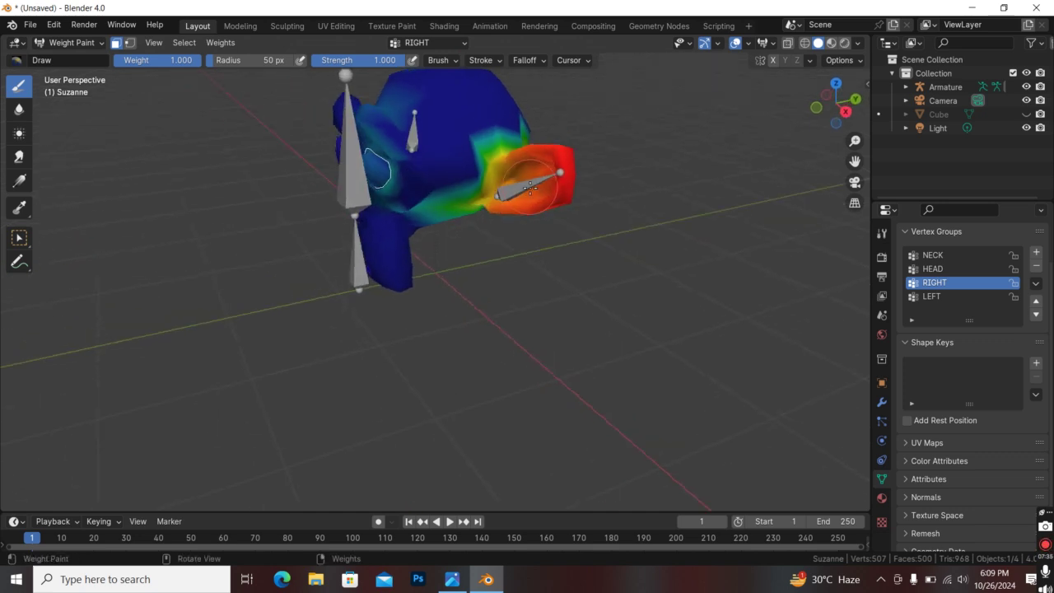
pyautogui.moveTo(521, 190)
pyautogui.mouseDown()
pyautogui.moveTo(539, 177)
pyautogui.moveTo(515, 173)
pyautogui.moveTo(498, 201)
pyautogui.mouseUp()
pyautogui.moveTo(508, 192)
pyautogui.mouseDown(button='middle')
pyautogui.moveTo(350, 172)
pyautogui.moveTo(558, 175)
pyautogui.mouseUp(button='middle')
pyautogui.scroll(-3, 558, 177)
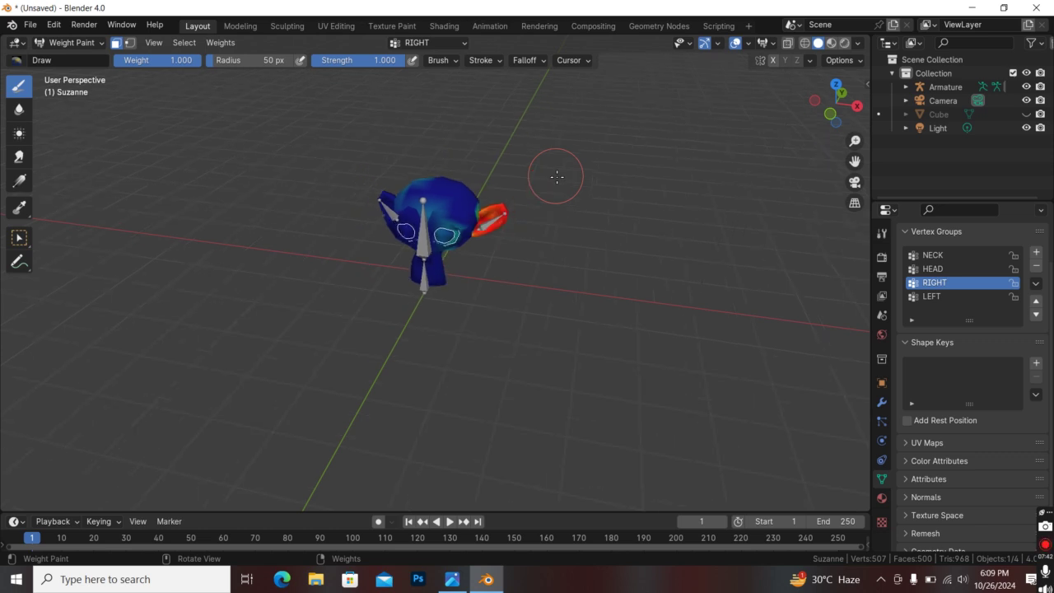
pyautogui.scroll(3, 527, 179)
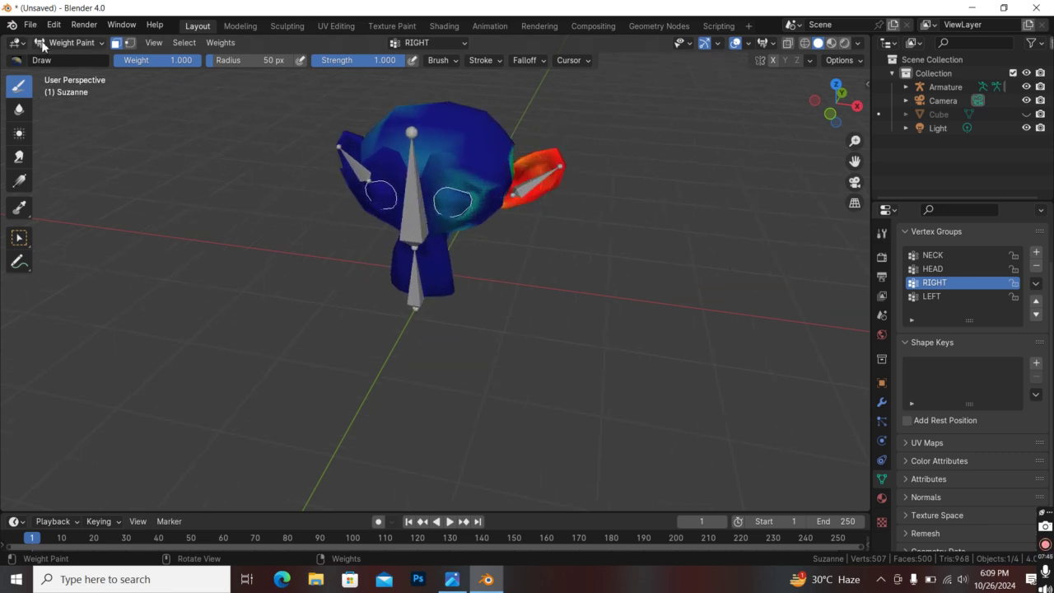
# - Return the monkey head from Weight Paint to Object Mode
pyautogui.click(69, 42)
pyautogui.click(62, 50)
pyautogui.click(65, 44)
pyautogui.click(70, 56)
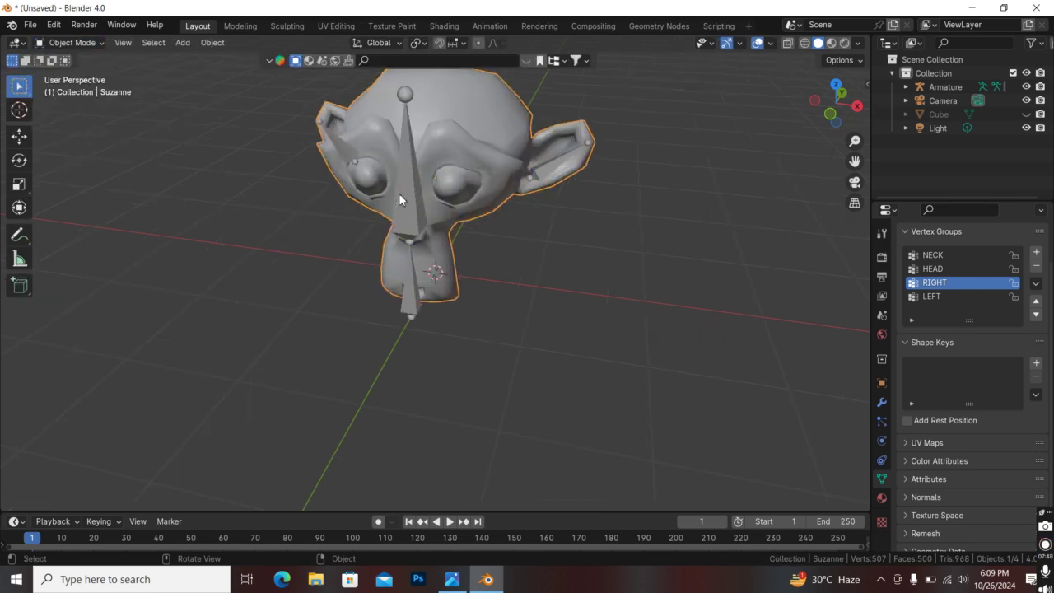
# - Put the armature in Pose Mode and freely rotate the RIGHT ear bone to test how the ear deforms
pyautogui.moveTo(416, 172); pyautogui.dragTo(435, 158, button='middle')
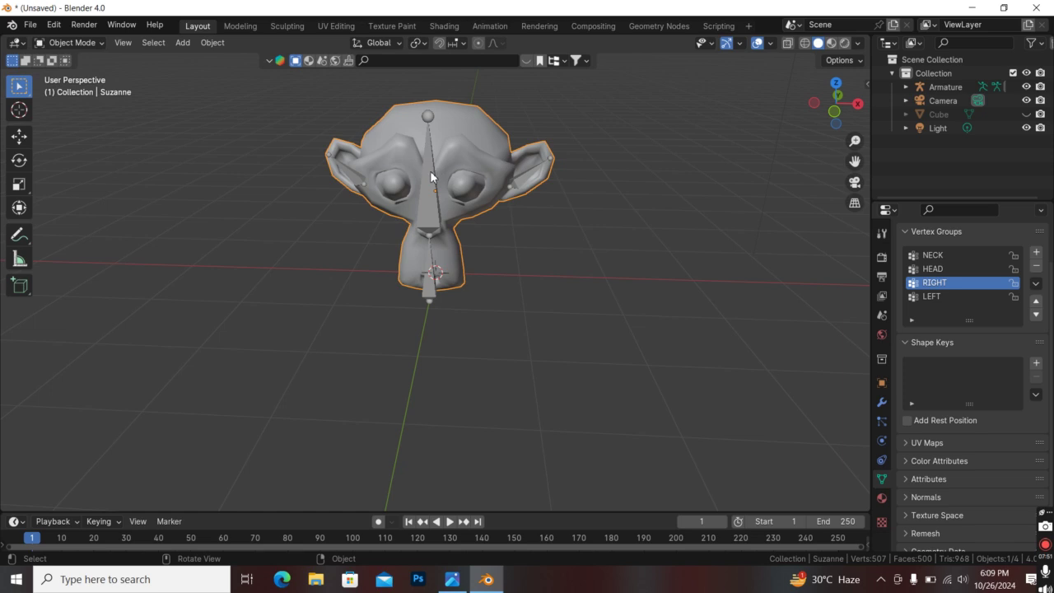
pyautogui.click(430, 171)
pyautogui.click(65, 38)
pyautogui.click(80, 86)
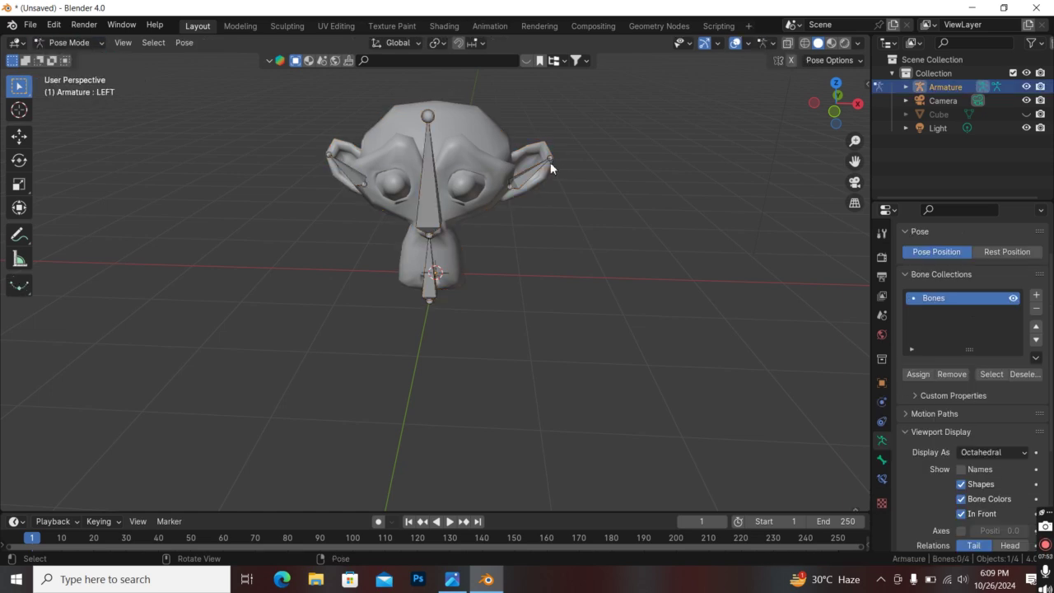
pyautogui.click(531, 177)
pyautogui.press('r')
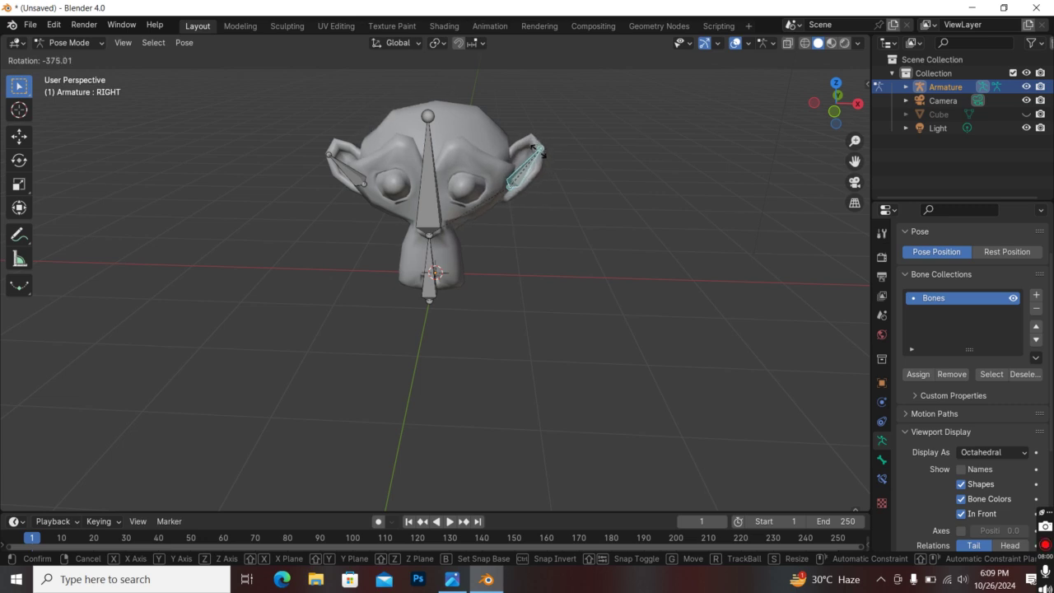
pyautogui.click(538, 151)
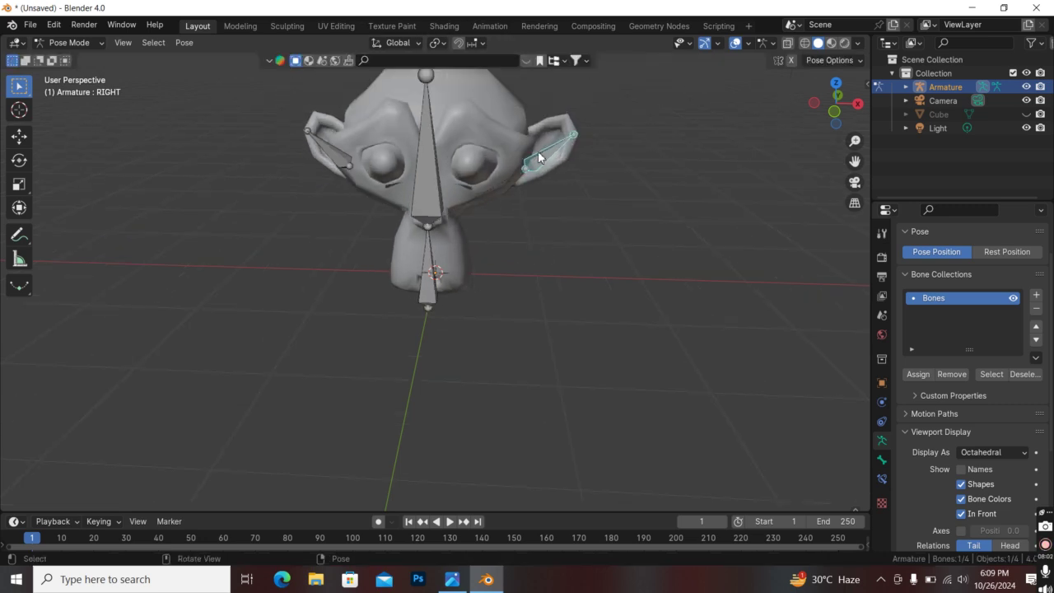
# - Shift the RIGHT ear bone slightly along X and Y in top view using the Move tool
pyautogui.press('KP_7')
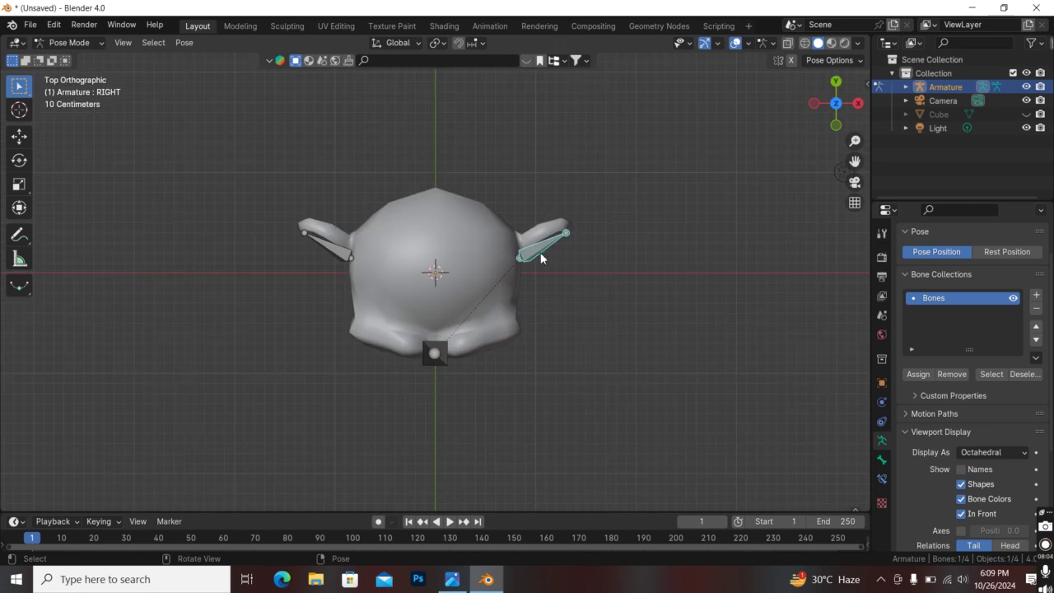
pyautogui.click(19, 136)
pyautogui.moveTo(582, 262)
pyautogui.mouseDown()
pyautogui.moveTo(574, 243)
pyautogui.moveTo(587, 249)
pyautogui.mouseUp()
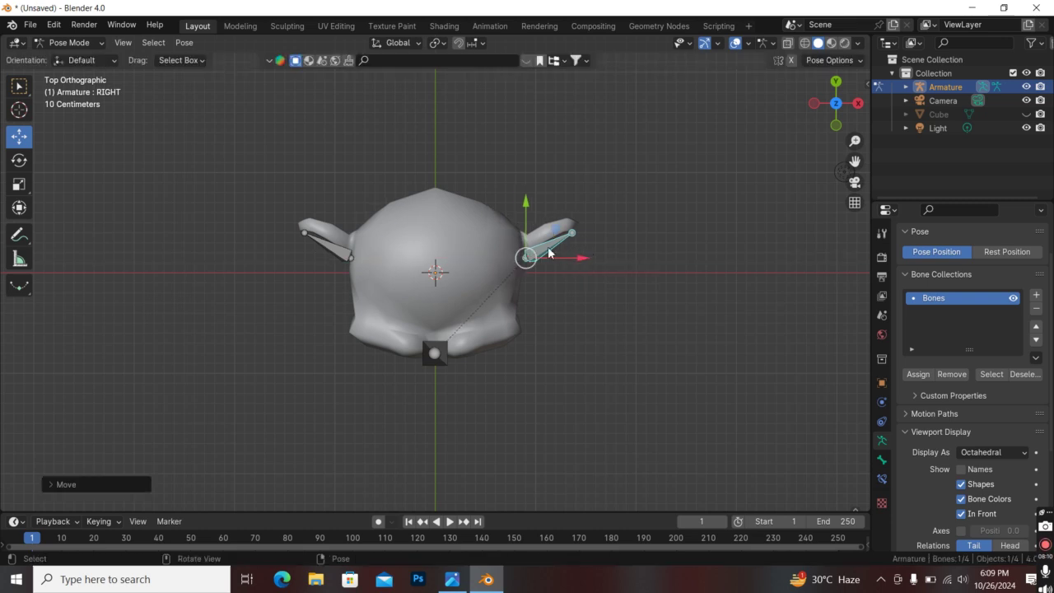
pyautogui.moveTo(527, 208); pyautogui.dragTo(528, 211)
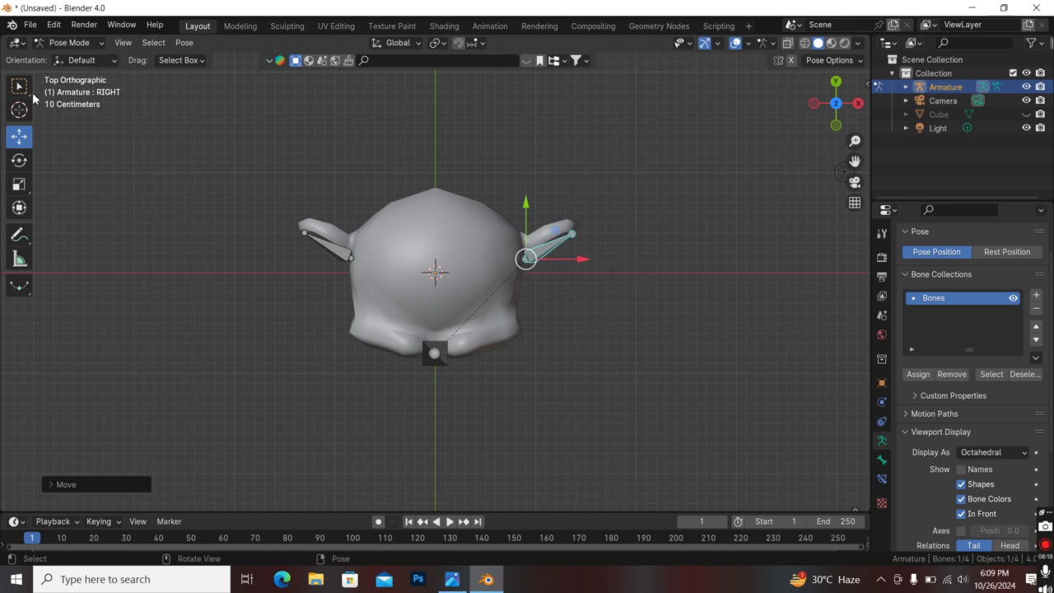
# - Return the armature to Object Mode, then put the monkey head in Weight Paint mode
pyautogui.press('w')
pyautogui.moveTo(441, 196); pyautogui.dragTo(552, 188, button='middle')
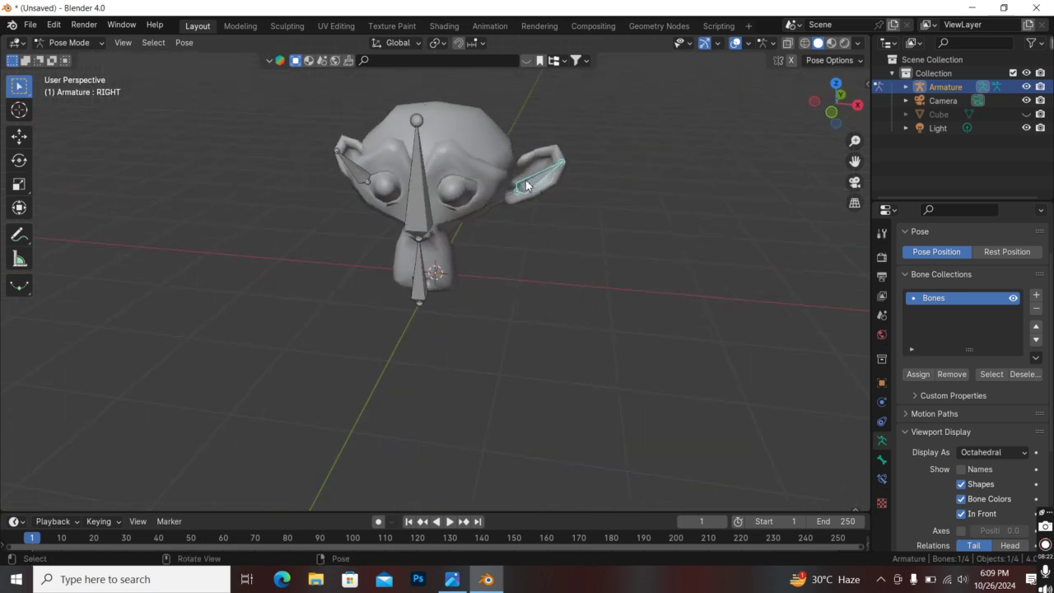
pyautogui.click(69, 42)
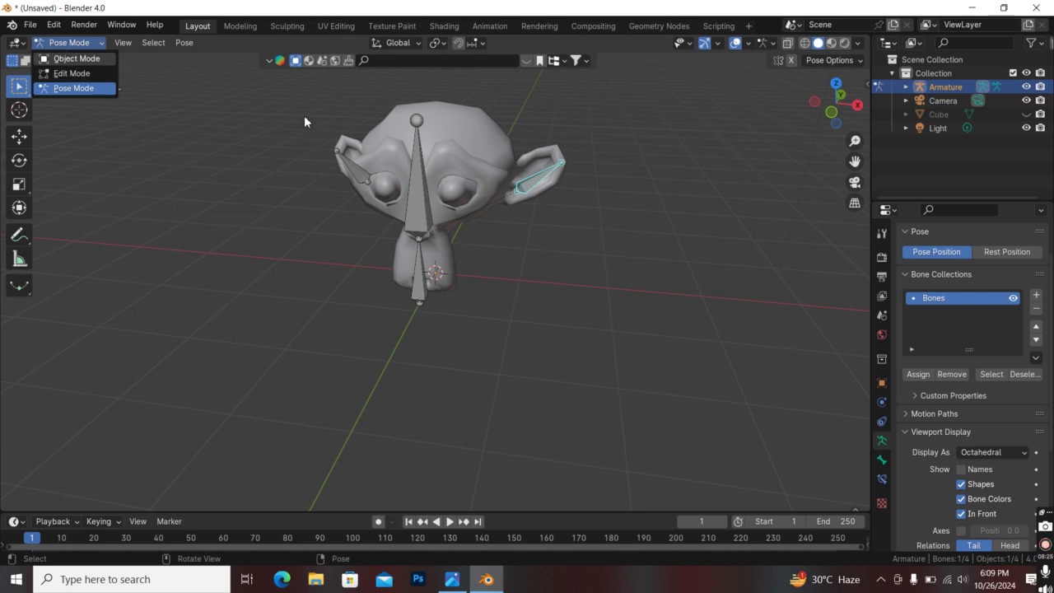
pyautogui.click(232, 119)
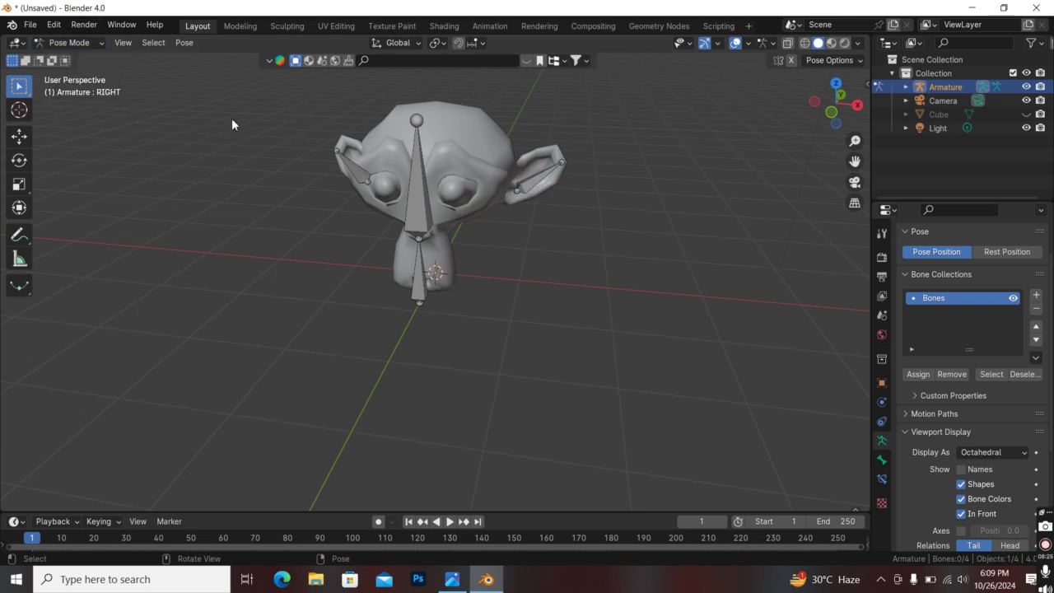
pyautogui.click(67, 43)
pyautogui.click(74, 58)
pyautogui.click(67, 44)
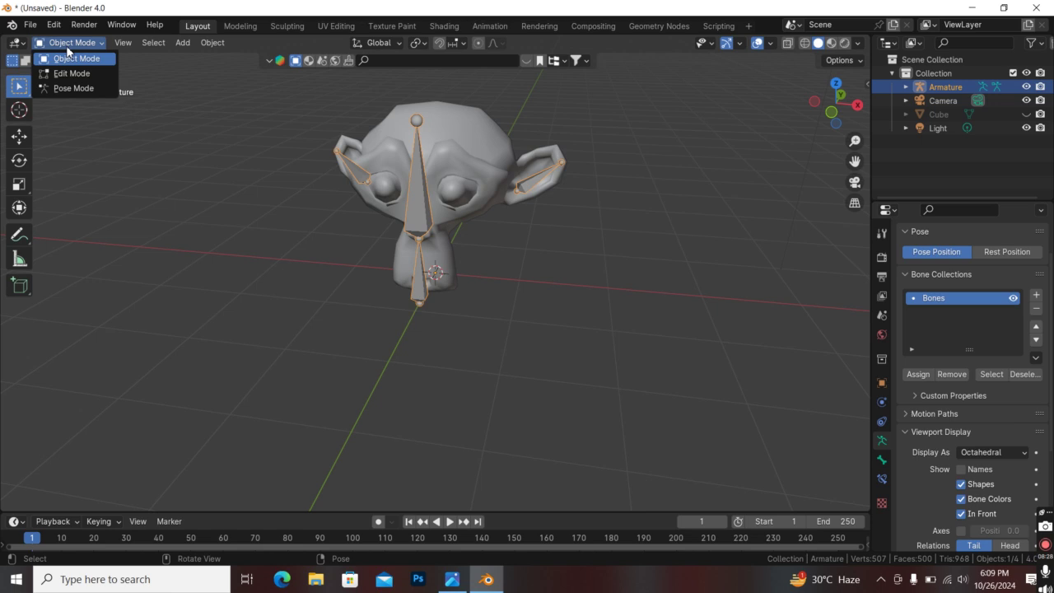
pyautogui.click(457, 178)
pyautogui.click(79, 41)
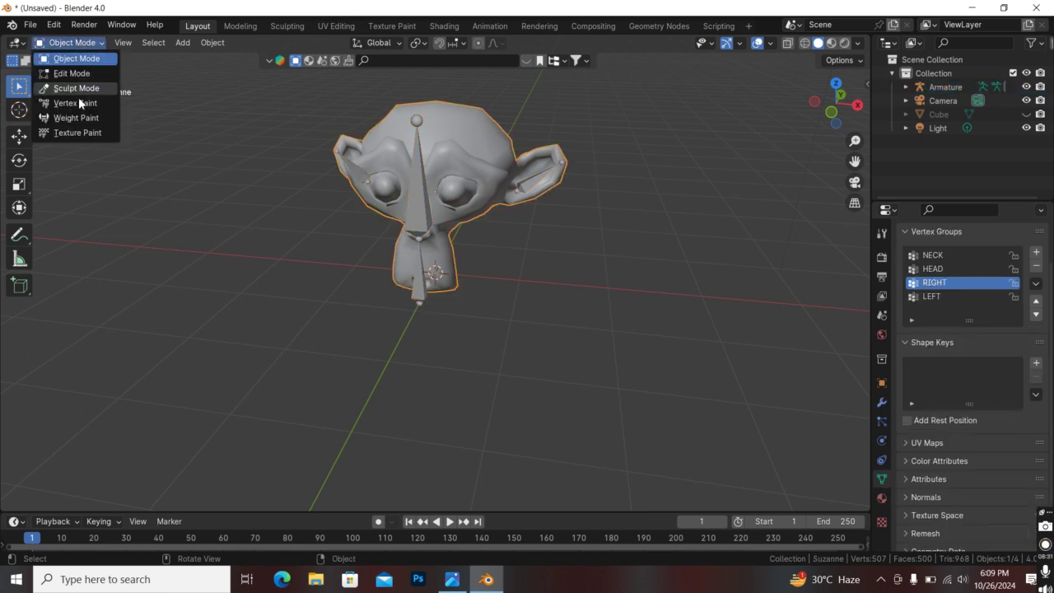
pyautogui.click(78, 114)
# - Erase the RIGHT group's weights from the cheek beside the eye with the Subtract brush
pyautogui.scroll(2, 512, 187)
pyautogui.moveTo(527, 165)
pyautogui.mouseDown(button='middle')
pyautogui.moveTo(494, 153)
pyautogui.moveTo(466, 176)
pyautogui.moveTo(425, 171)
pyautogui.mouseUp(button='middle')
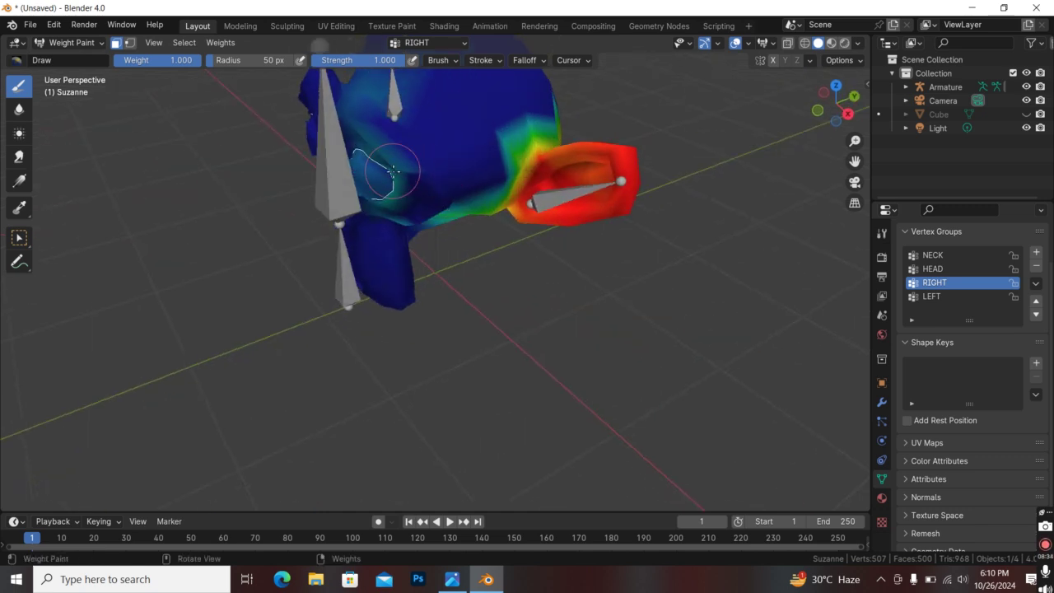
pyautogui.click(18, 63)
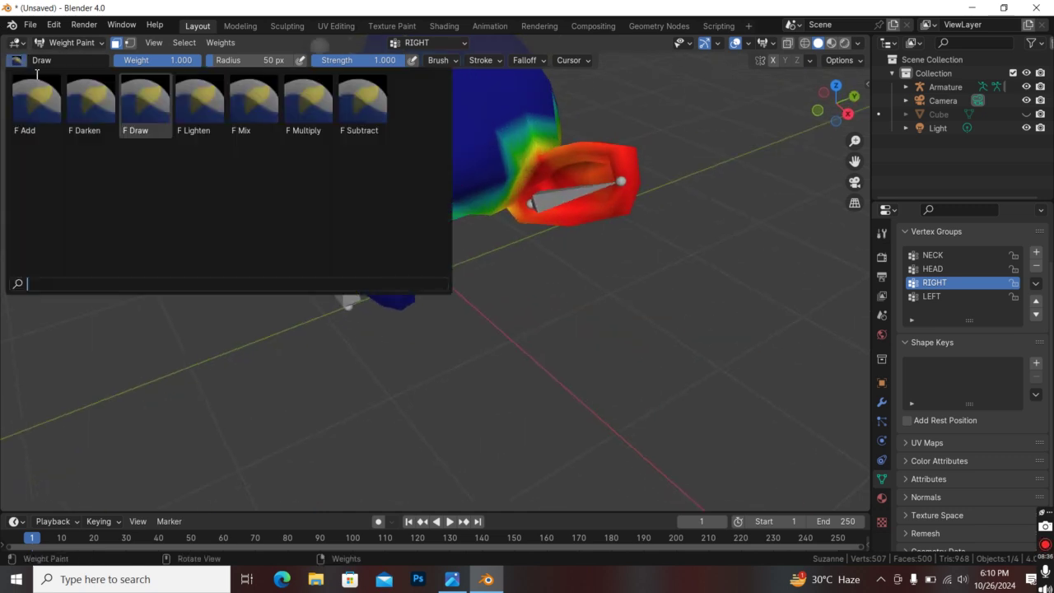
pyautogui.click(356, 104)
pyautogui.moveTo(383, 158)
pyautogui.mouseDown()
pyautogui.moveTo(388, 189)
pyautogui.moveTo(367, 132)
pyautogui.moveTo(358, 234)
pyautogui.moveTo(396, 238)
pyautogui.mouseUp()
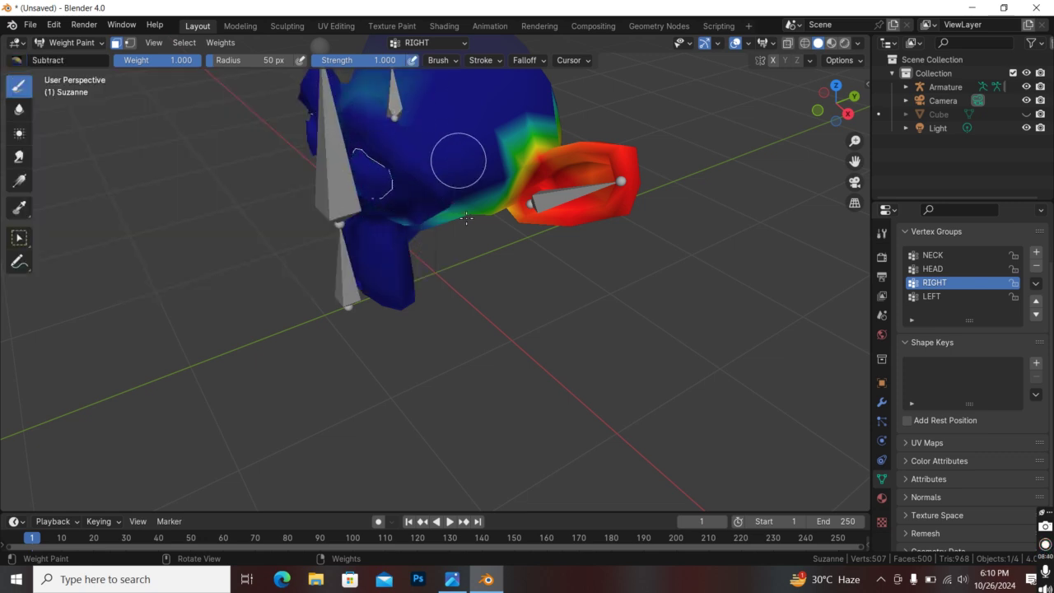
pyautogui.scroll(4, 470, 189)
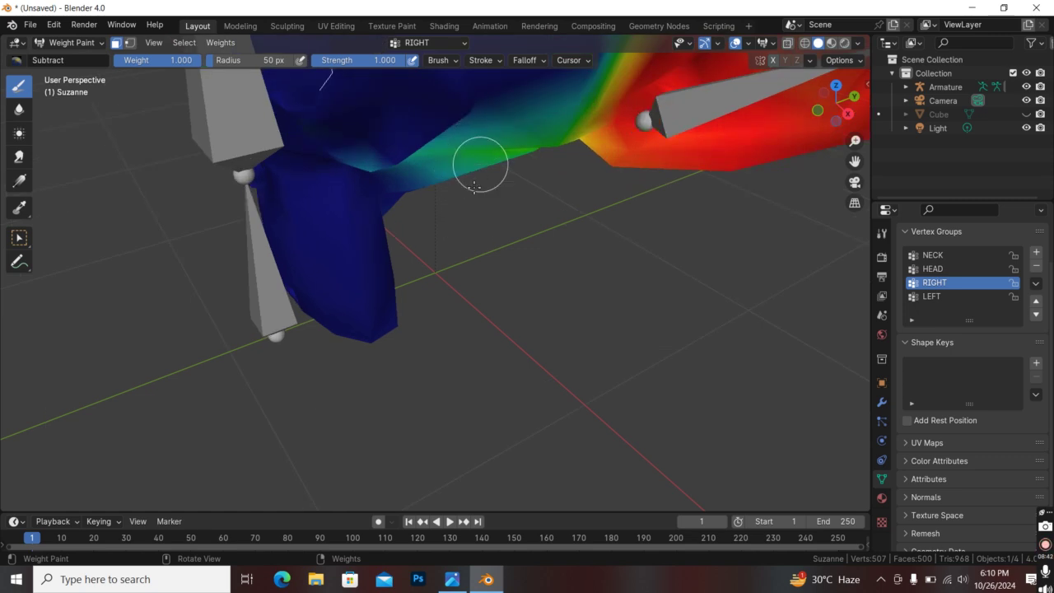
pyautogui.moveTo(508, 137)
pyautogui.mouseDown(button='middle')
pyautogui.moveTo(494, 129)
pyautogui.moveTo(507, 167)
pyautogui.moveTo(305, 106)
pyautogui.mouseUp(button='middle')
pyautogui.scroll(-4, 377, 159)
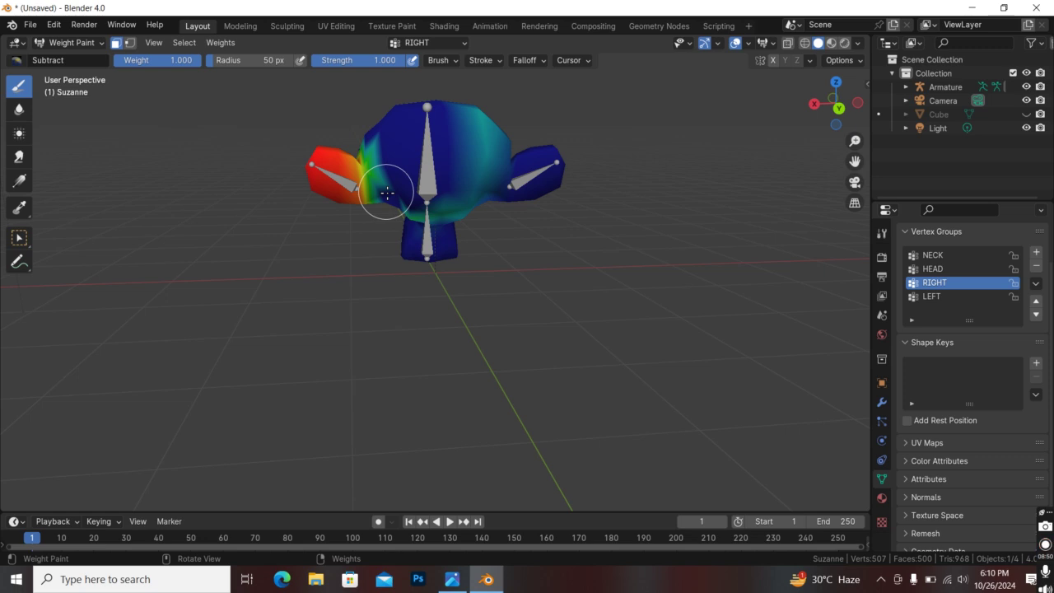
# - Subtract the RIGHT group's weights from the back and underside of the skull with a 33 px brush radius
pyautogui.press('f')
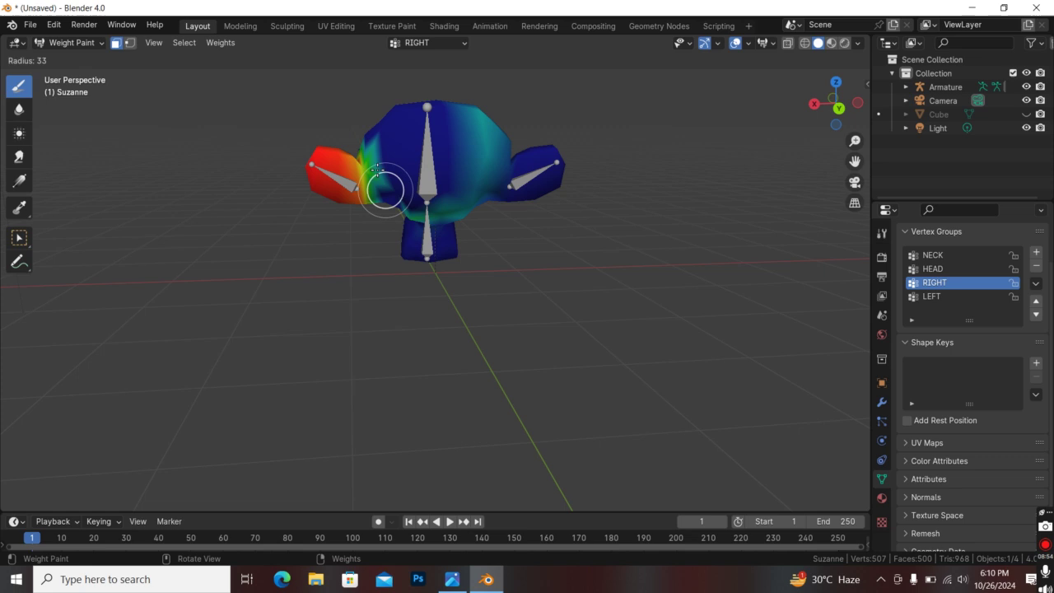
pyautogui.click(377, 169)
pyautogui.moveTo(376, 158); pyautogui.dragTo(461, 219, button='middle')
pyautogui.moveTo(452, 213)
pyautogui.mouseDown()
pyautogui.moveTo(482, 195)
pyautogui.moveTo(412, 215)
pyautogui.mouseUp()
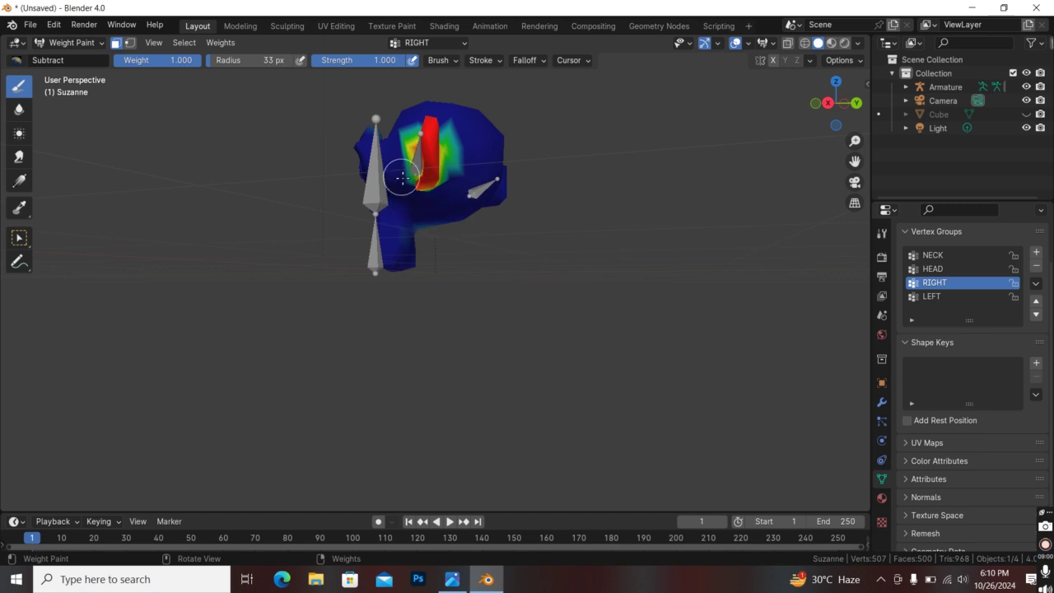
# - Subtract the RIGHT group's weights from the side of the head just in front of the ear
pyautogui.moveTo(382, 163); pyautogui.dragTo(389, 167, button='middle')
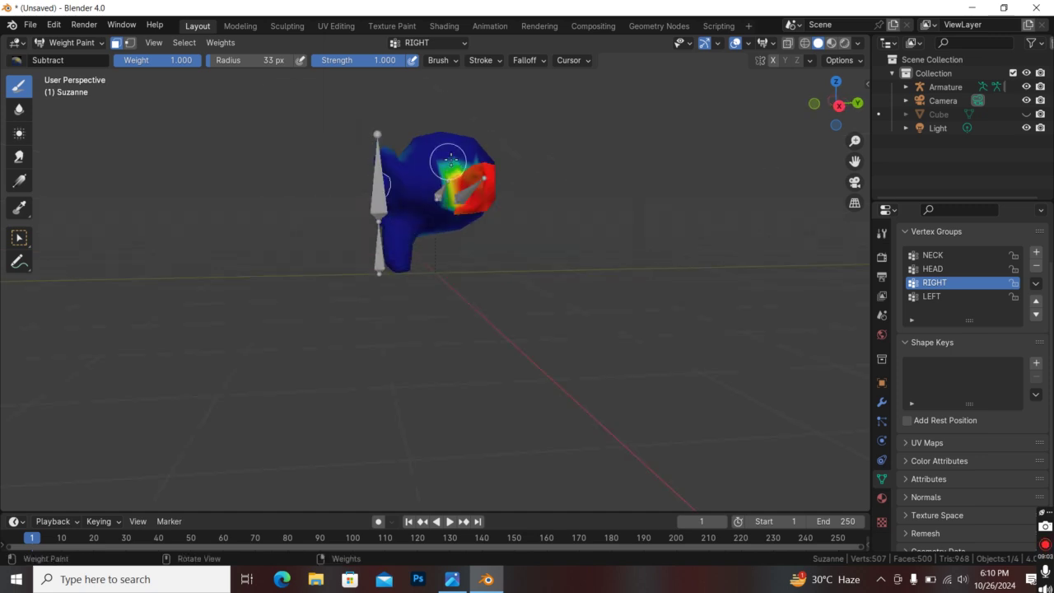
pyautogui.moveTo(435, 182)
pyautogui.mouseDown()
pyautogui.moveTo(448, 157)
pyautogui.moveTo(442, 184)
pyautogui.moveTo(451, 168)
pyautogui.mouseUp()
pyautogui.scroll(4, 451, 168)
pyautogui.scroll(-1, 459, 94)
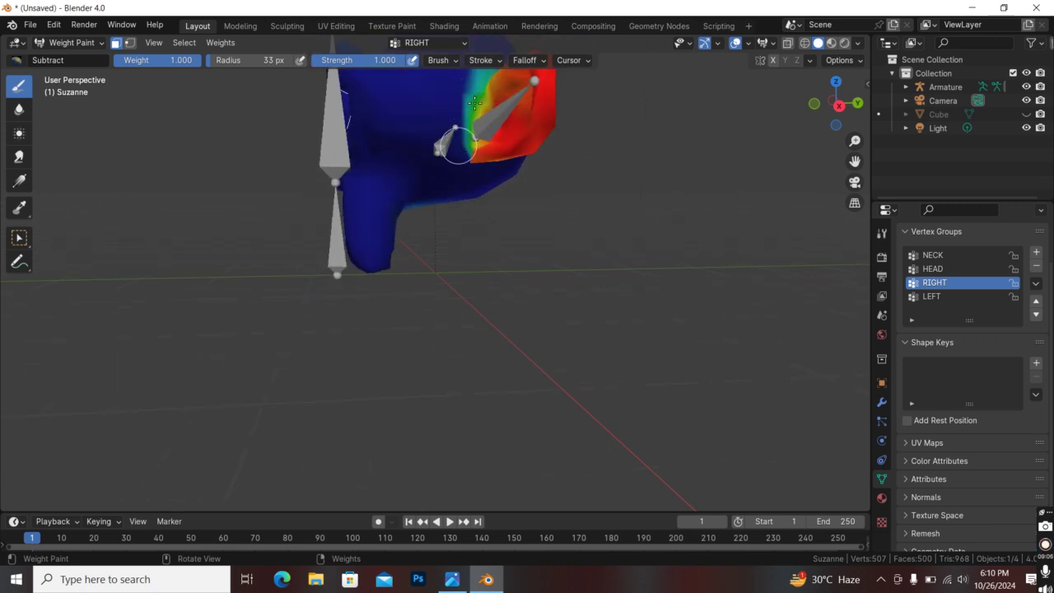
pyautogui.scroll(-4, 456, 130)
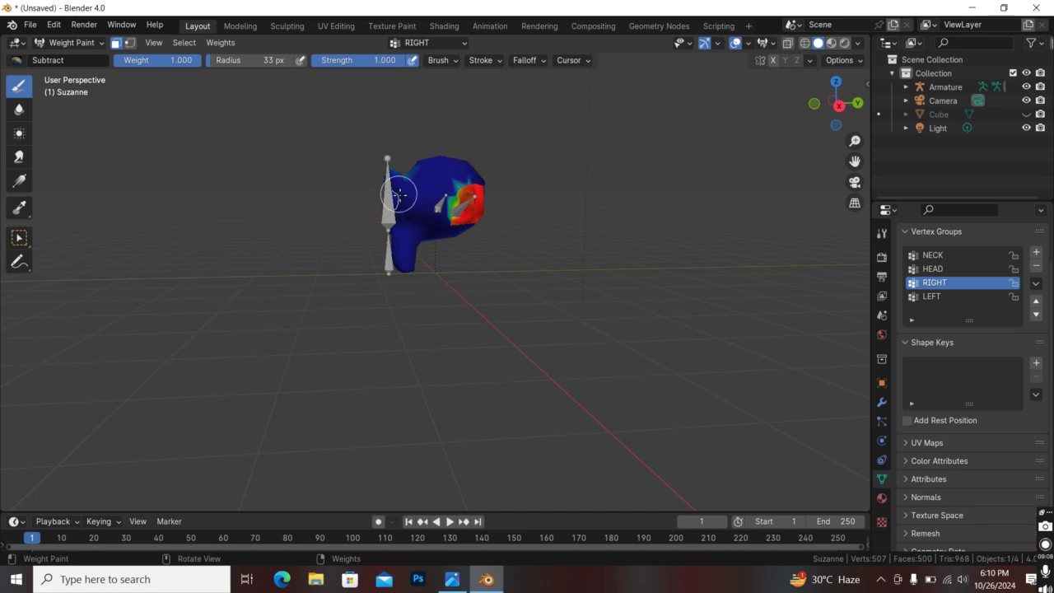
# - Clear the stray RIGHT group weights from the rest of the head, leaving the ear itself painted
pyautogui.moveTo(432, 180); pyautogui.dragTo(549, 197, button='middle')
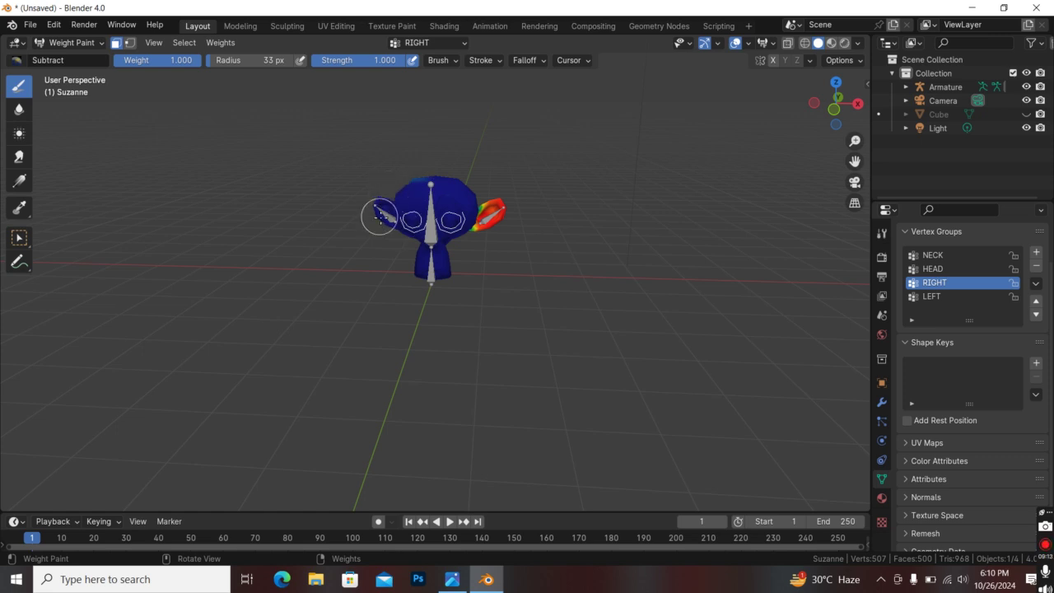
pyautogui.moveTo(379, 215); pyautogui.dragTo(424, 214, button='middle')
pyautogui.moveTo(423, 214)
pyautogui.mouseDown()
pyautogui.moveTo(428, 235)
pyautogui.moveTo(448, 236)
pyautogui.moveTo(436, 203)
pyautogui.moveTo(469, 225)
pyautogui.mouseUp()
pyautogui.moveTo(487, 224); pyautogui.dragTo(332, 211, button='middle')
pyautogui.moveTo(494, 223); pyautogui.dragTo(437, 210, button='middle')
pyautogui.moveTo(485, 174); pyautogui.dragTo(307, 182, button='middle')
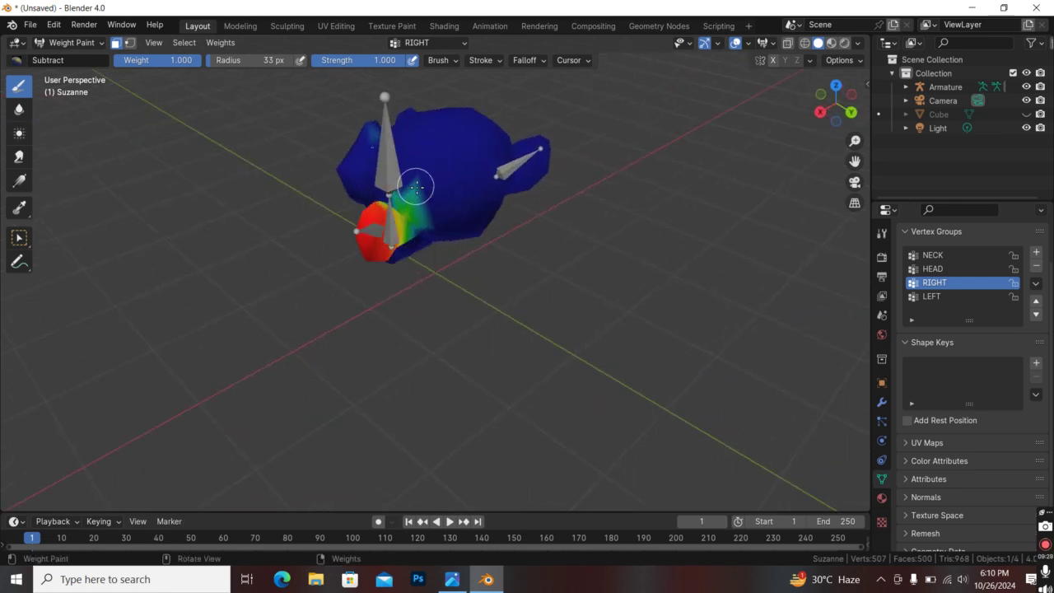
# - Reduce the Subtract brush radius to 15 px for working around the base of the ear
pyautogui.press('f')
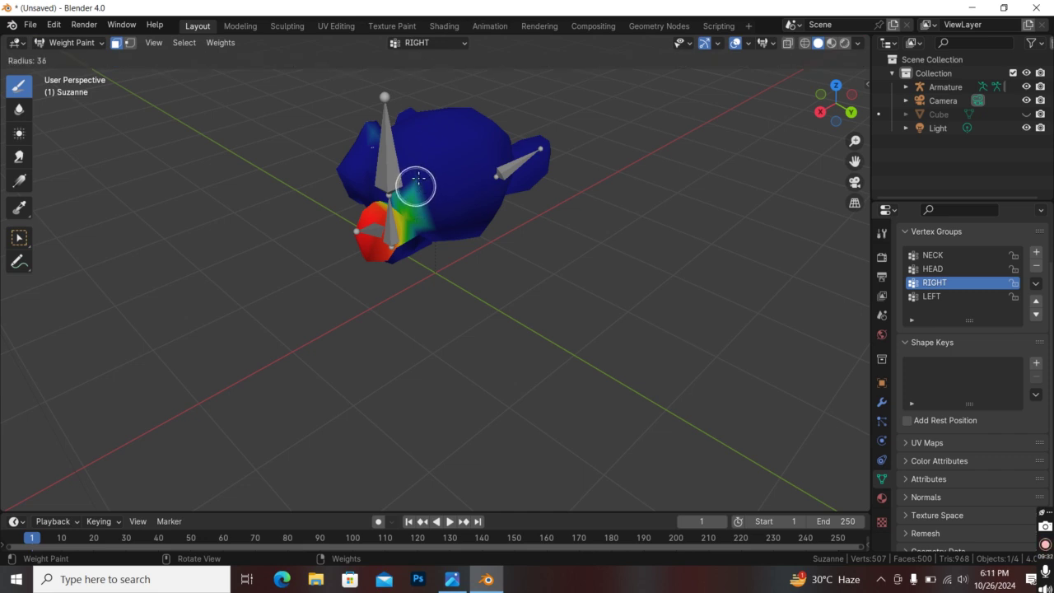
pyautogui.click(416, 175)
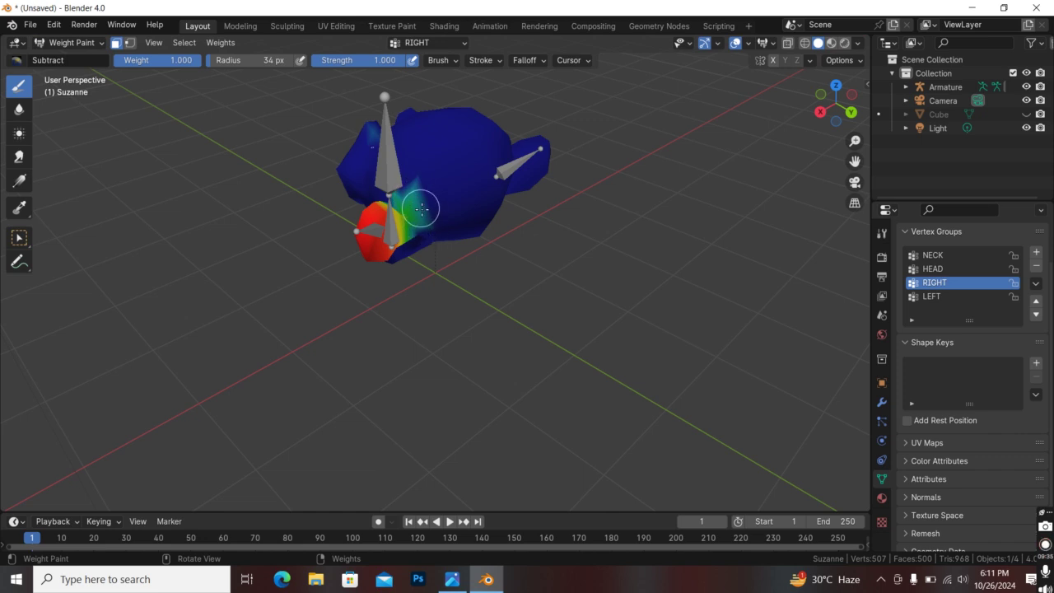
pyautogui.scroll(-2, 420, 202)
pyautogui.scroll(6, 414, 210)
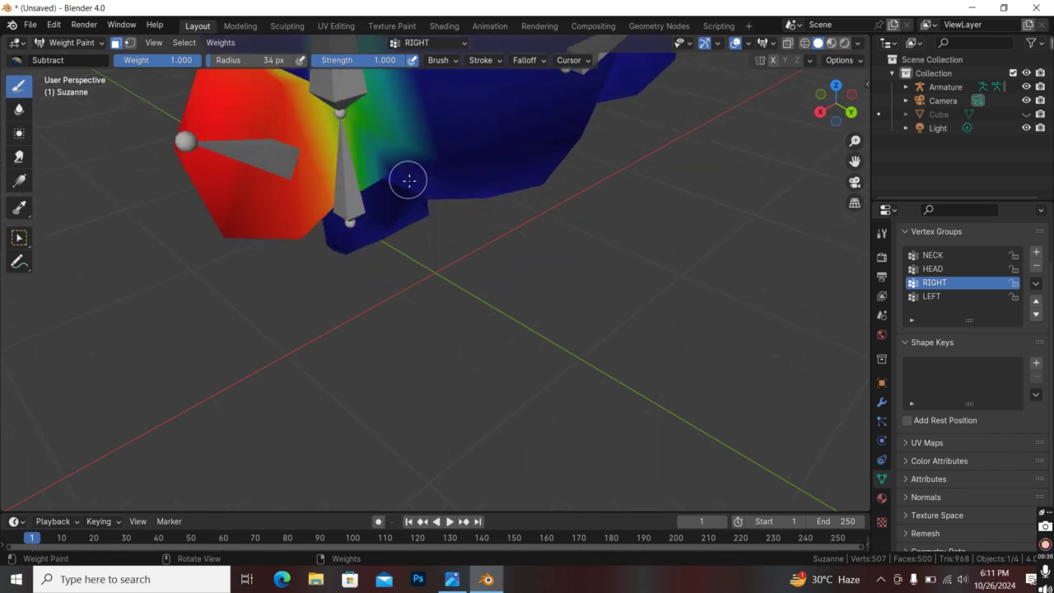
pyautogui.scroll(-2, 409, 180)
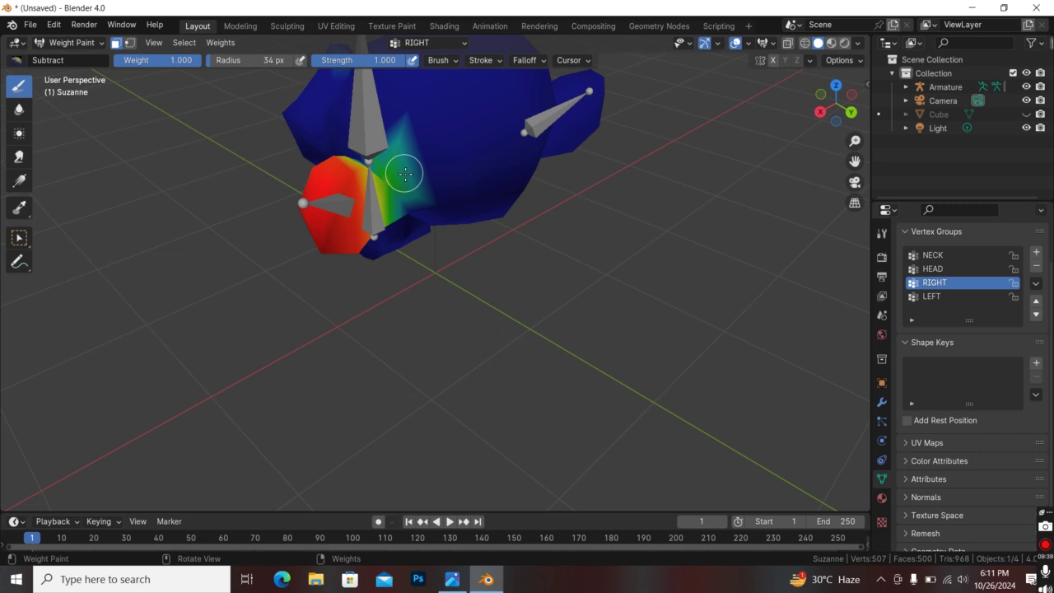
pyautogui.press('f')
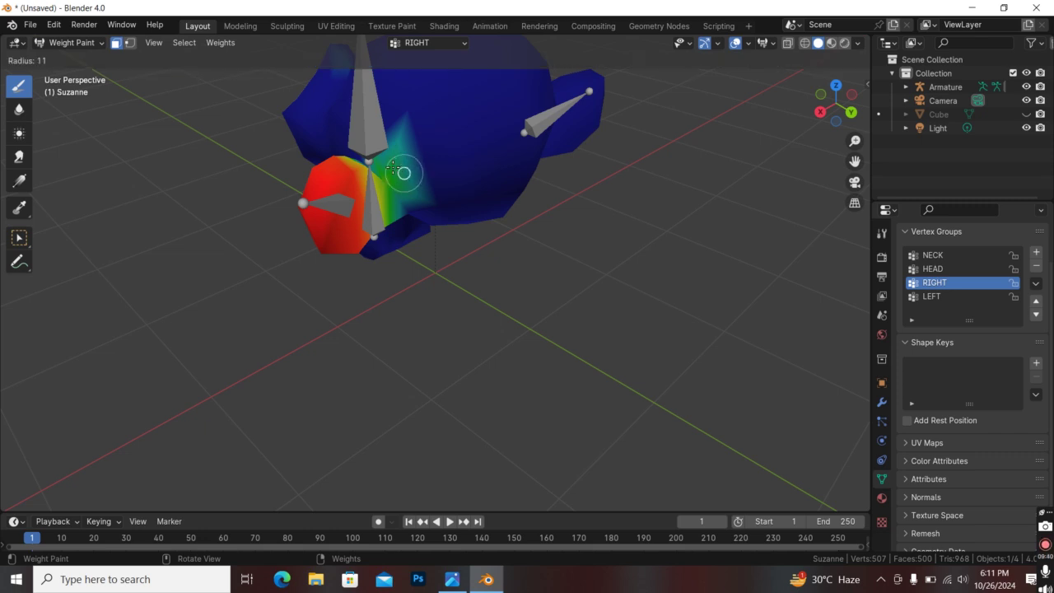
pyautogui.click(402, 146)
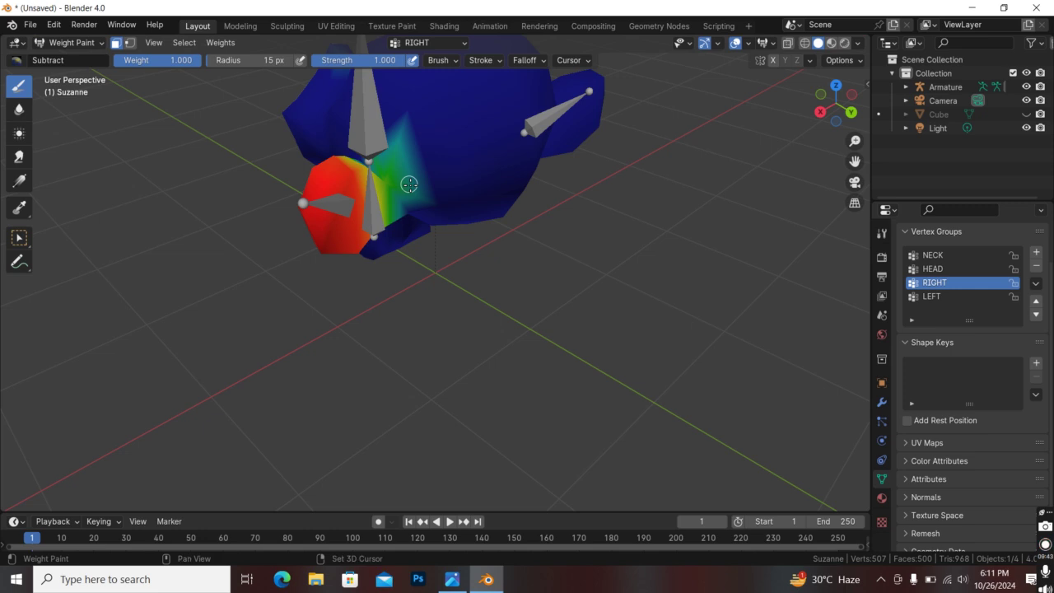
# - Fade the RIGHT group's weights behind the ear's base with the Subtract brush at strength 0.438 and radius 45 px
pyautogui.hotkey('shift', 'f')
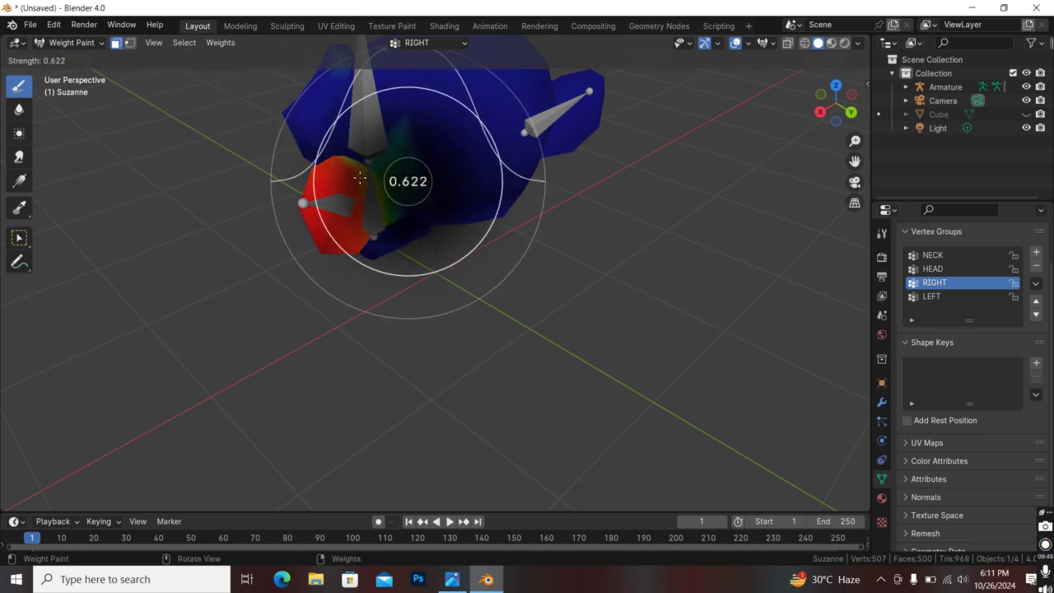
pyautogui.click(285, 164)
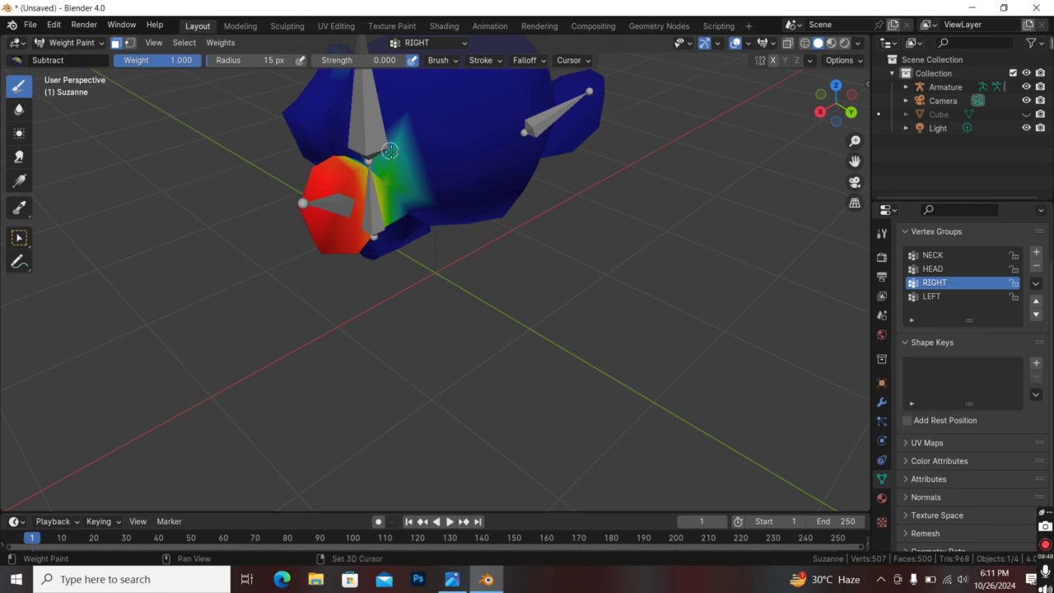
pyautogui.hotkey('shift', 'f')
pyautogui.click(440, 177)
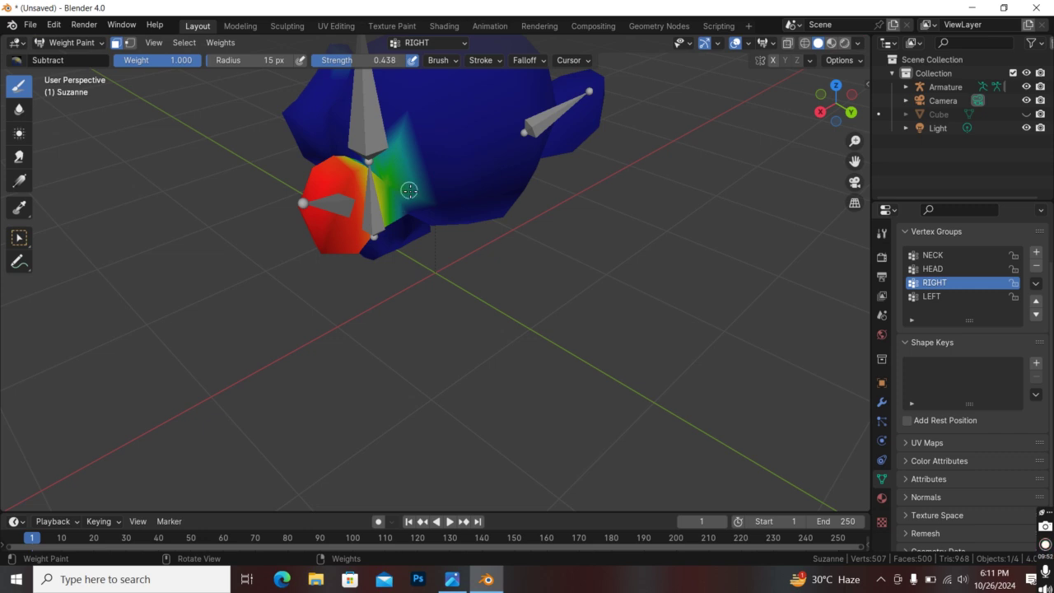
pyautogui.press('f')
pyautogui.click(426, 192)
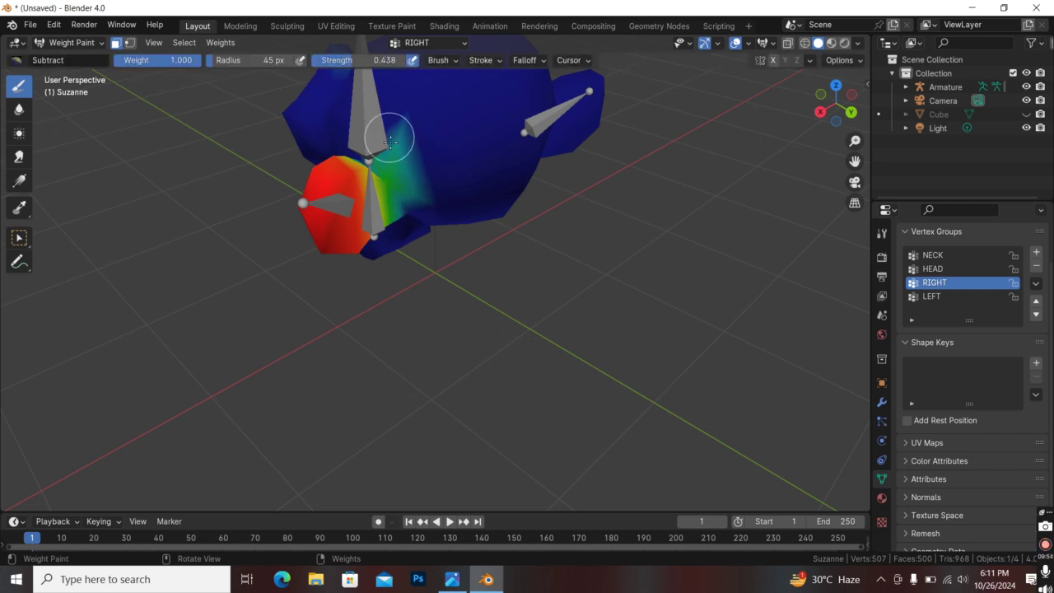
pyautogui.moveTo(401, 147)
pyautogui.mouseDown()
pyautogui.moveTo(412, 212)
pyautogui.moveTo(376, 160)
pyautogui.moveTo(399, 223)
pyautogui.mouseUp()
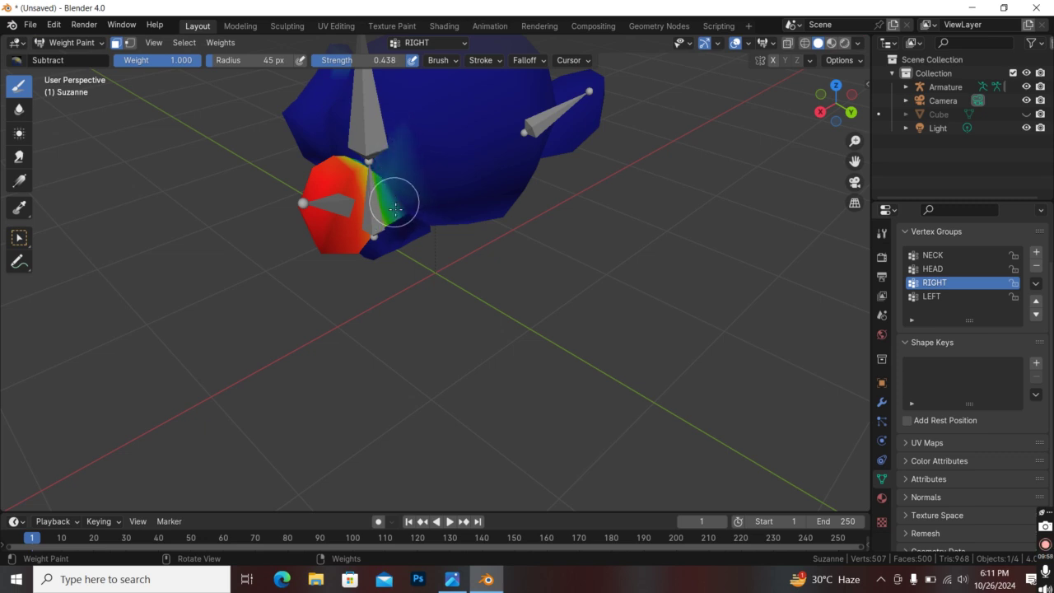
# - Leave Weight Paint for Object Mode, select the armature and switch it to Pose Mode
pyautogui.scroll(-5, 388, 207)
pyautogui.moveTo(376, 217)
pyautogui.mouseDown(button='middle')
pyautogui.moveTo(547, 181)
pyautogui.moveTo(535, 185)
pyautogui.mouseUp(button='middle')
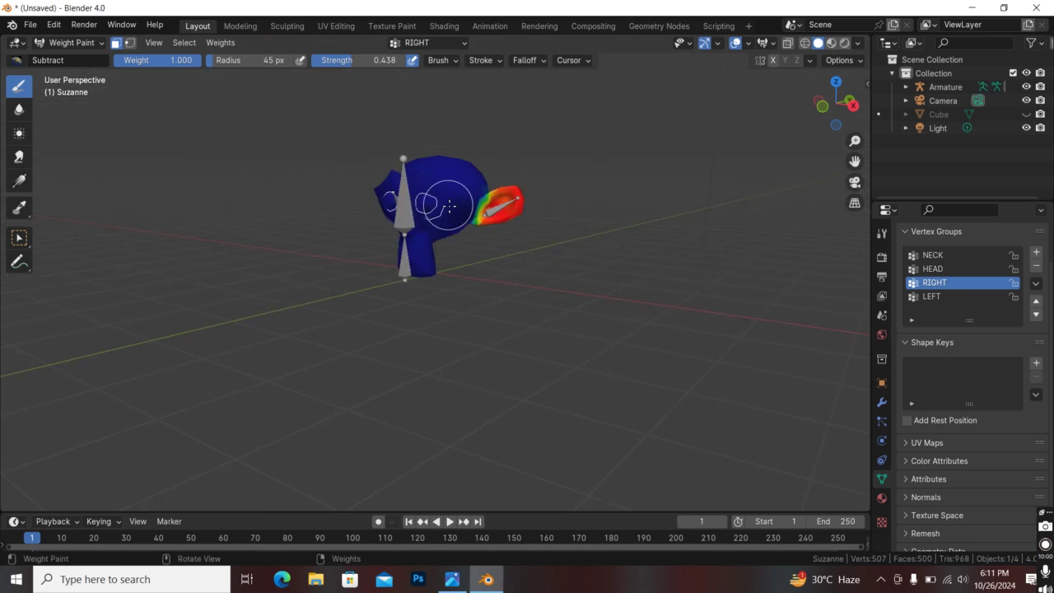
pyautogui.scroll(2, 450, 206)
pyautogui.scroll(2, 450, 206)
pyautogui.scroll(-1, 417, 181)
pyautogui.click(59, 43)
pyautogui.click(61, 58)
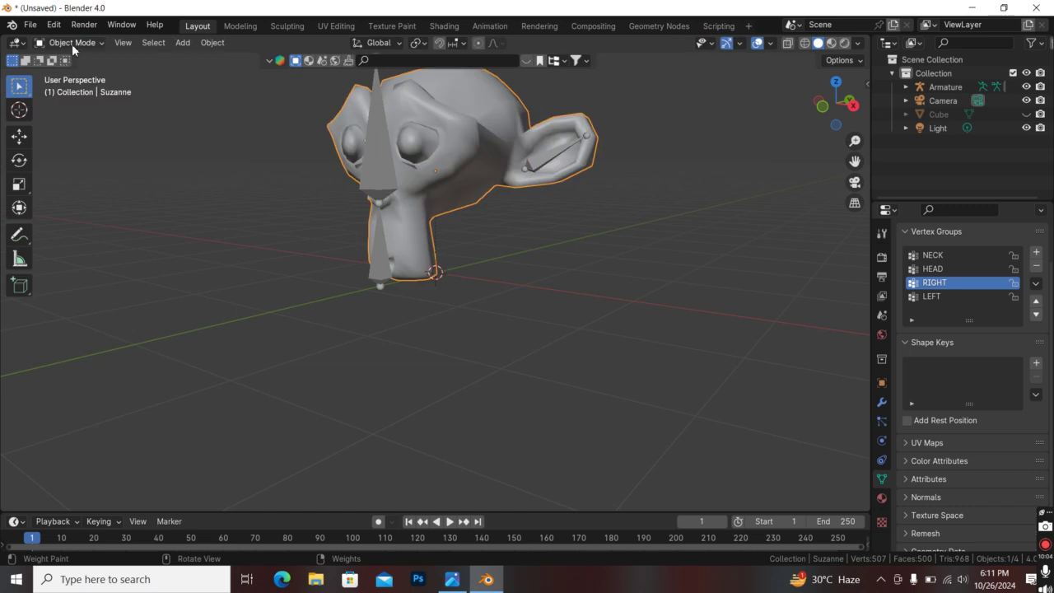
pyautogui.click(535, 170)
pyautogui.click(67, 43)
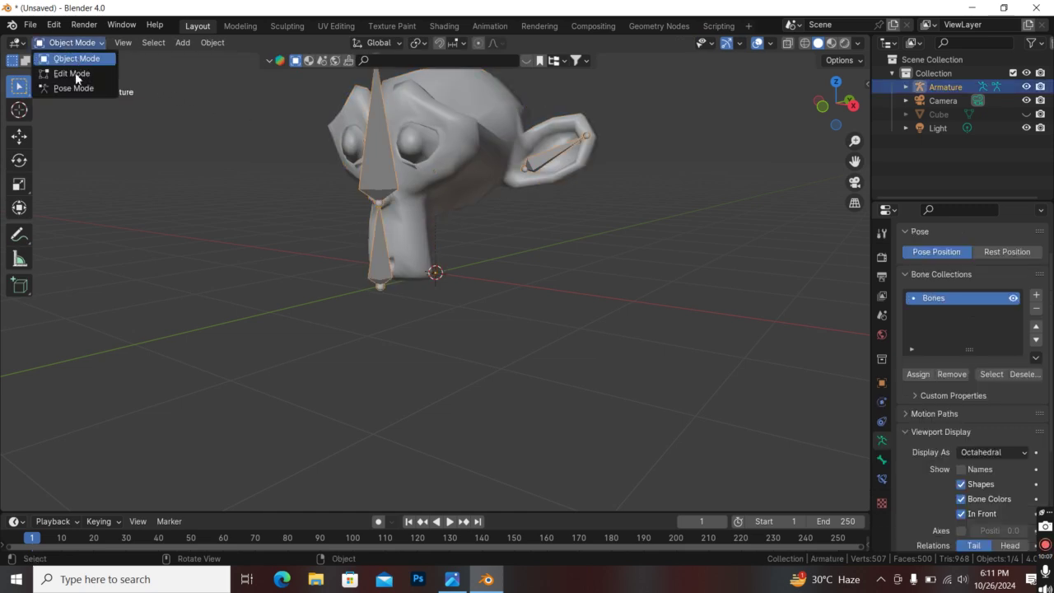
pyautogui.click(75, 89)
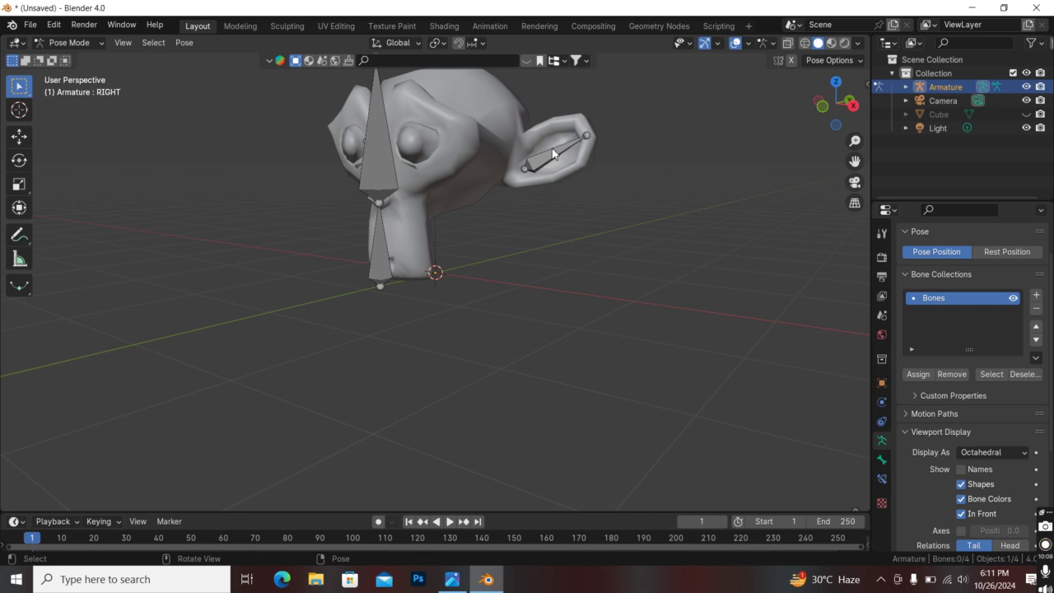
# - Test the ear's deformation by rotating the RIGHT bone, and undo the rotation
pyautogui.press('r')
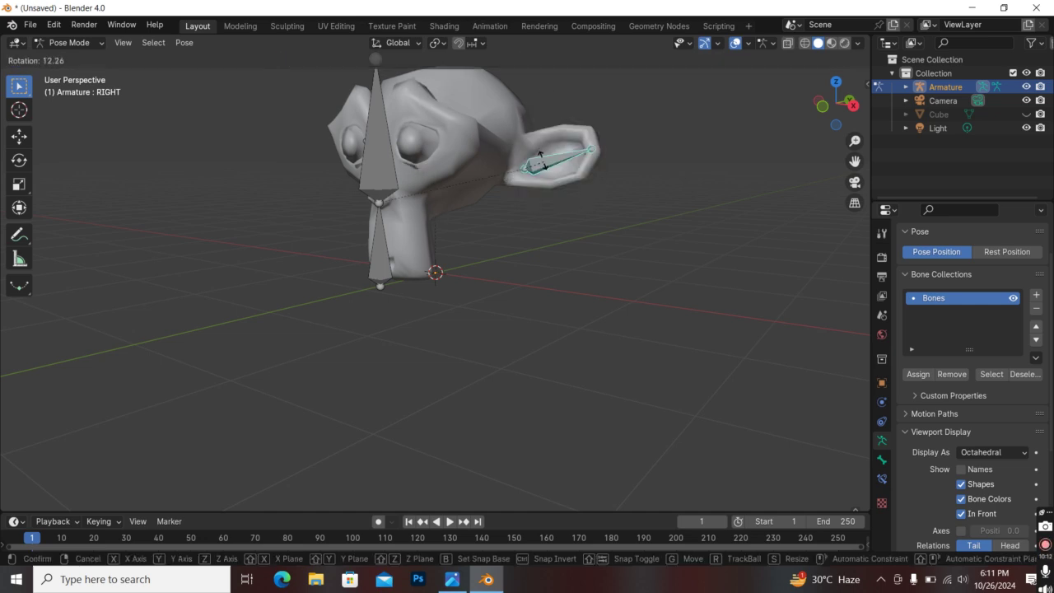
pyautogui.click(556, 152)
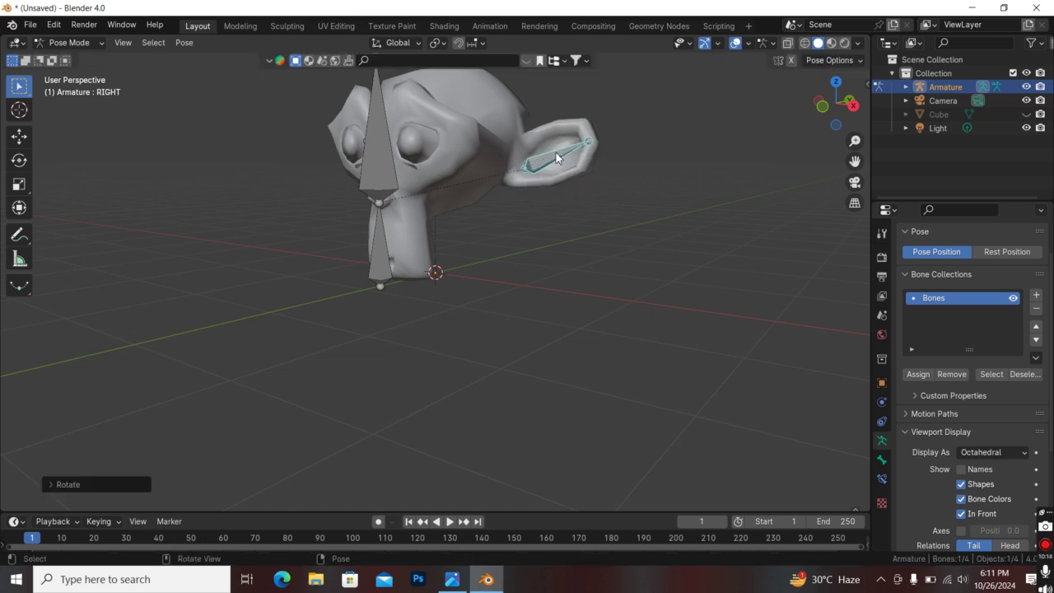
pyautogui.hotkey('ctrl', 'z')
pyautogui.hotkey('ctrl', 'z')
pyautogui.moveTo(424, 110); pyautogui.dragTo(405, 170, button='middle')
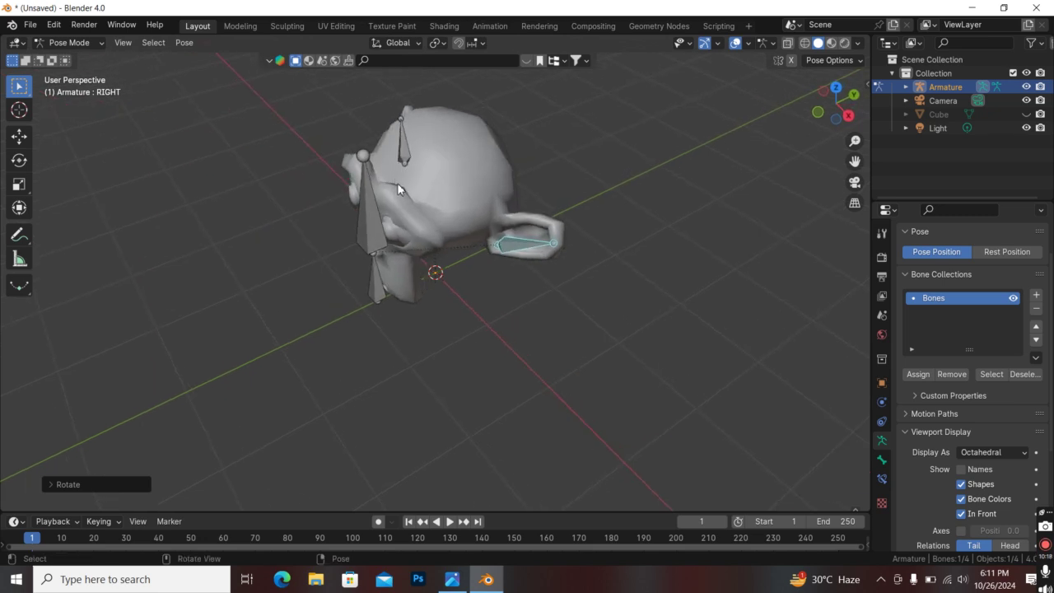
# - Leave Pose Mode, select the monkey head and reopen it in Weight Paint to inspect the RIGHT group's weights
pyautogui.click(75, 43)
pyautogui.click(256, 108)
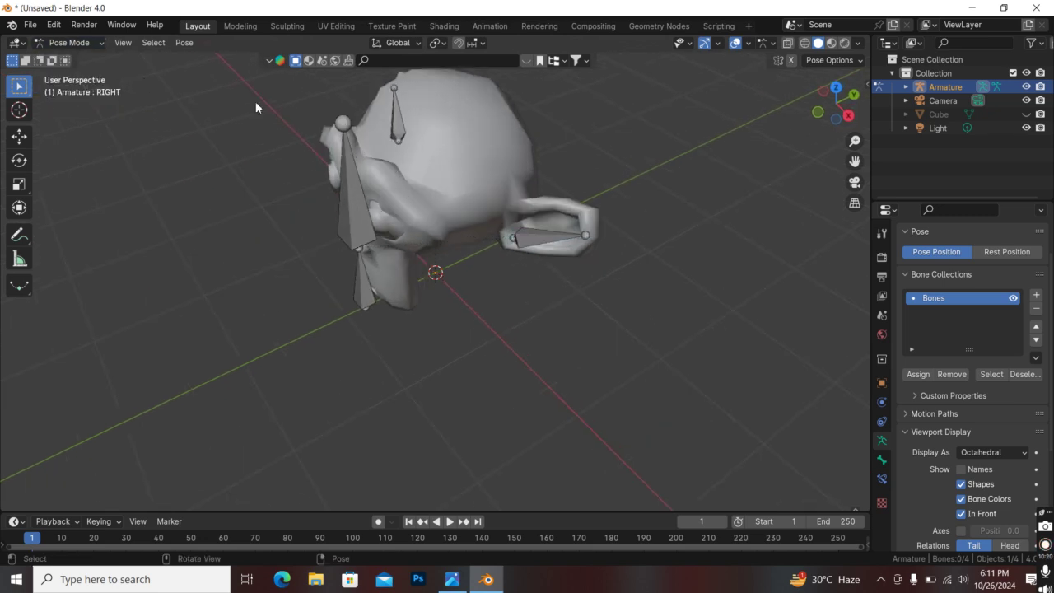
pyautogui.click(77, 42)
pyautogui.click(79, 57)
pyautogui.click(429, 155)
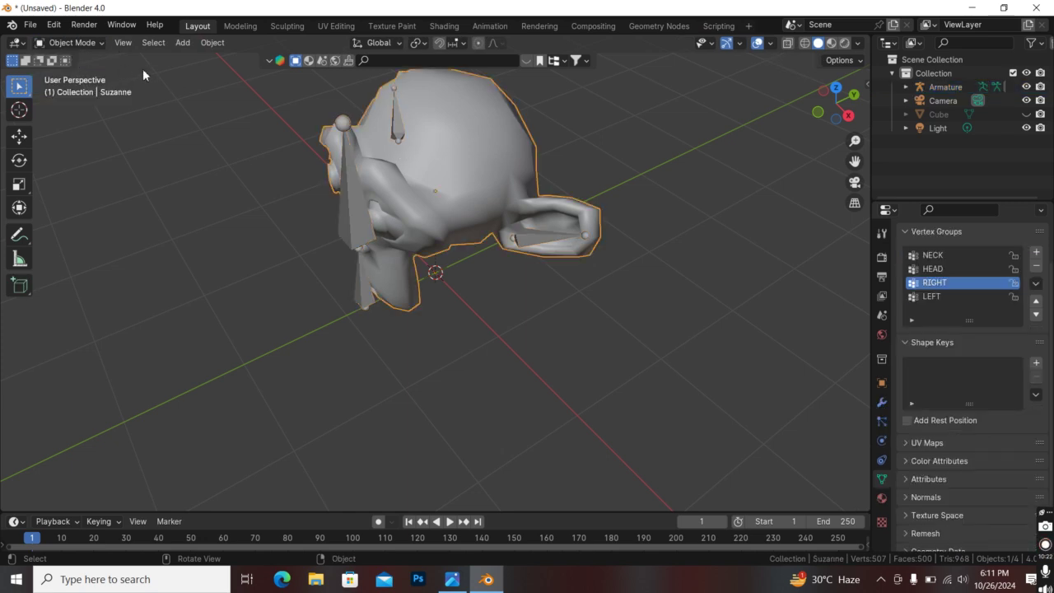
pyautogui.click(75, 42)
pyautogui.click(84, 115)
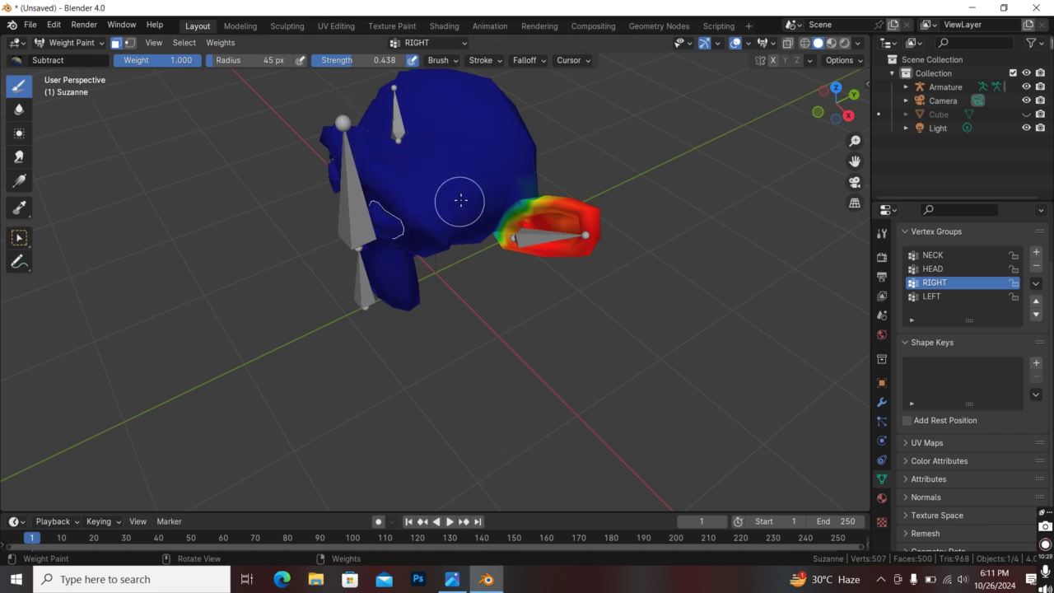
# - Exit Weight Paint, select the armature and put it back into Pose Mode
pyautogui.click(70, 42)
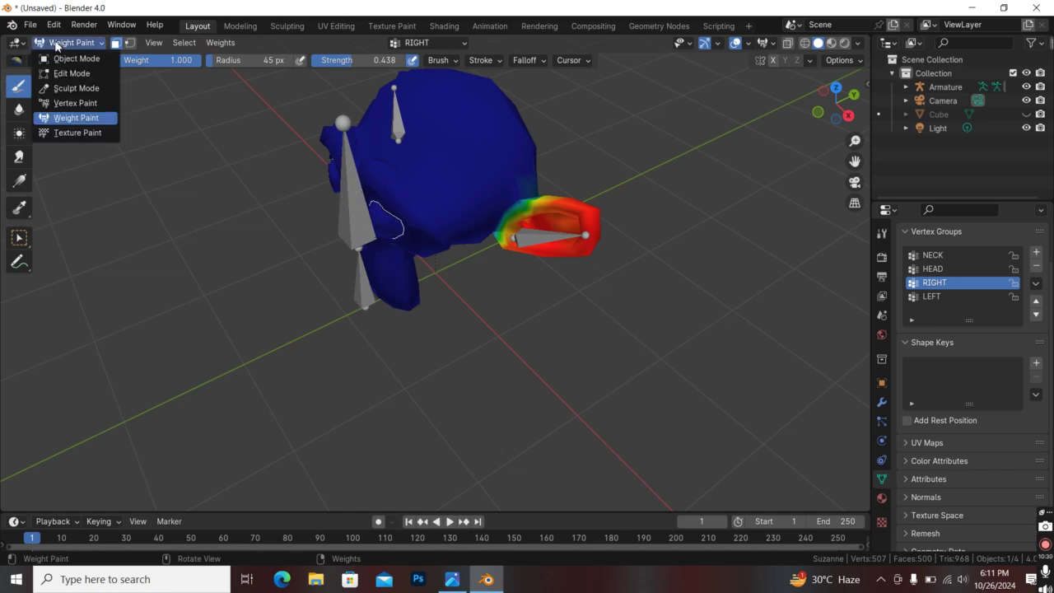
pyautogui.click(82, 56)
pyautogui.click(344, 132)
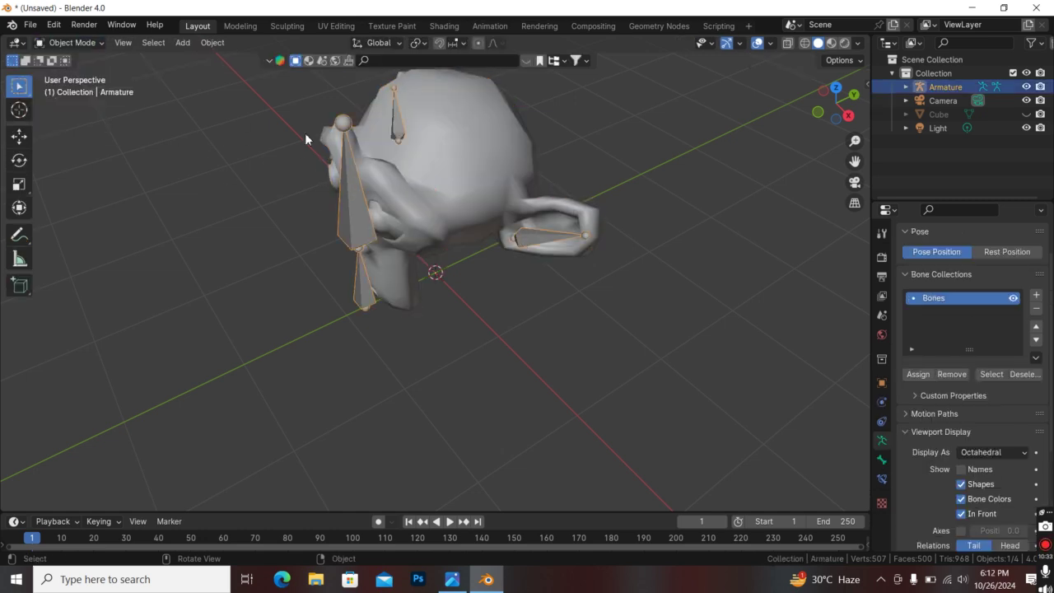
pyautogui.click(92, 43)
pyautogui.click(83, 89)
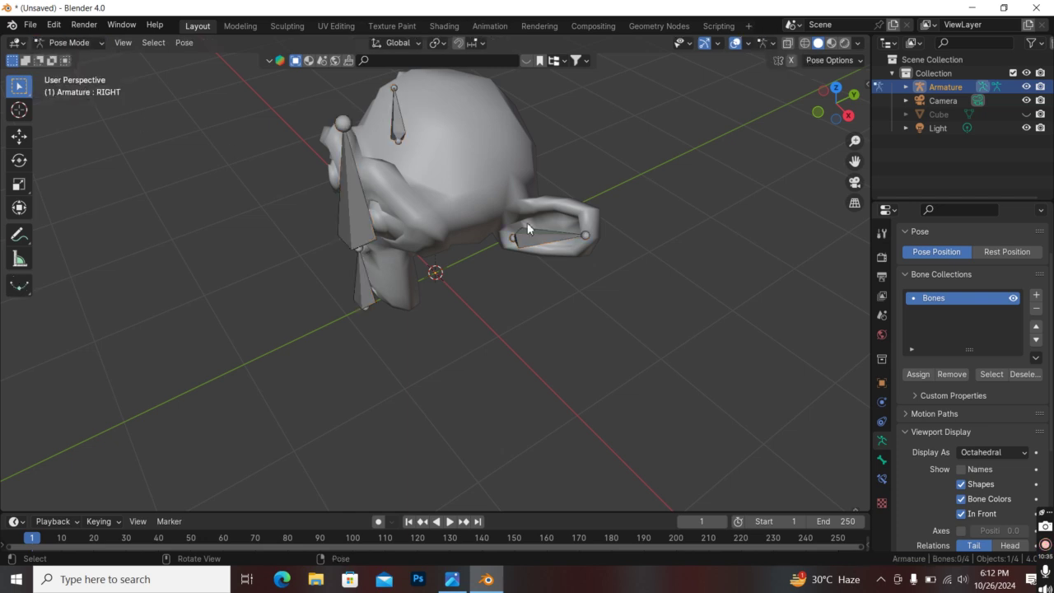
# - Rotate the RIGHT ear bone slightly to test the refined weights, and return the armature to Object Mode
pyautogui.click(532, 234)
pyautogui.press('r')
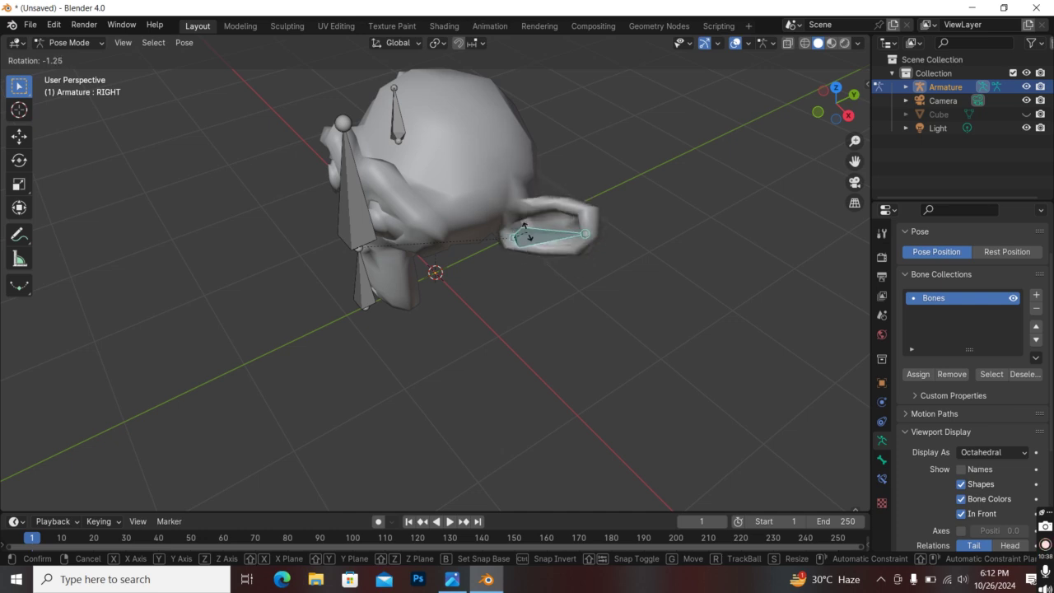
pyautogui.click(495, 243)
pyautogui.scroll(-2, 404, 241)
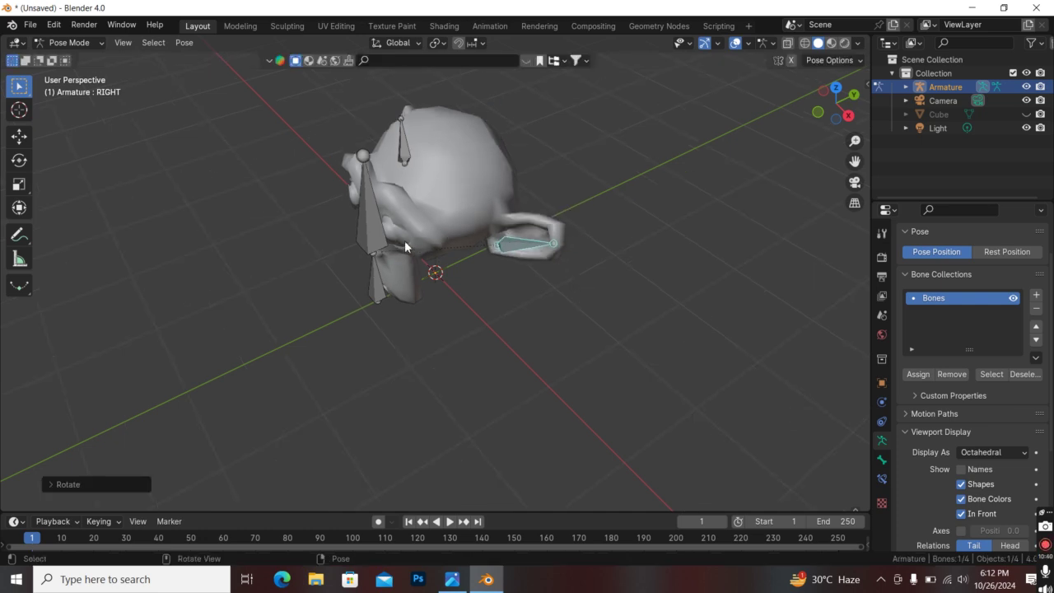
pyautogui.moveTo(264, 220); pyautogui.dragTo(453, 159, button='middle')
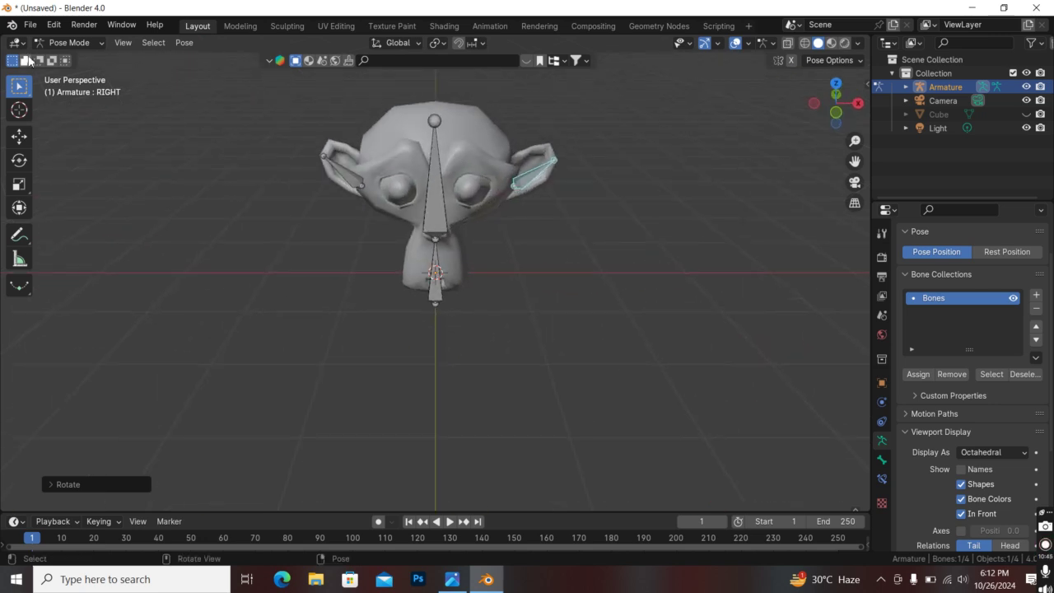
pyautogui.click(68, 42)
pyautogui.click(66, 59)
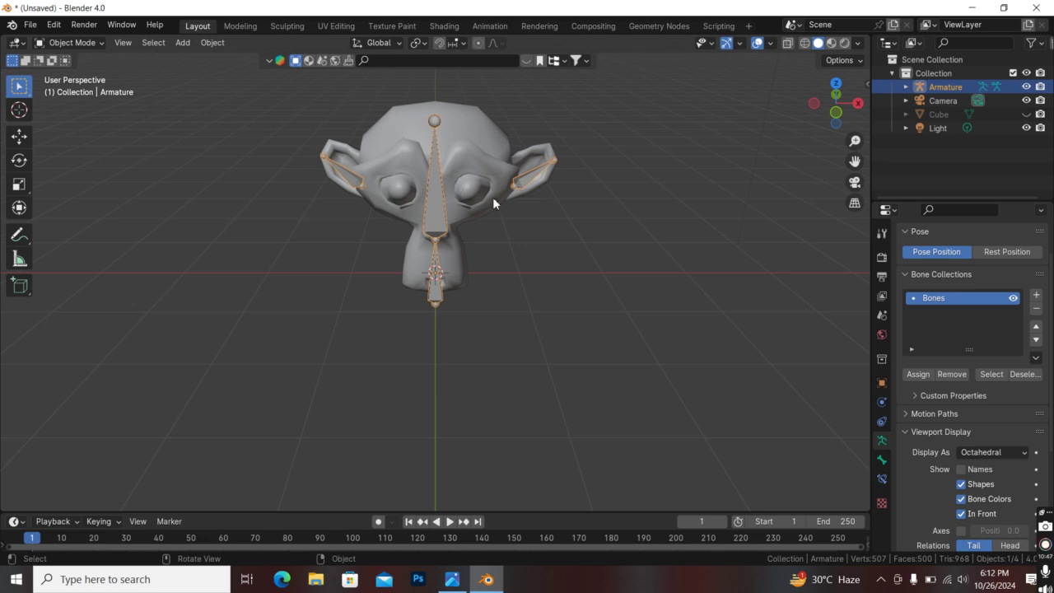